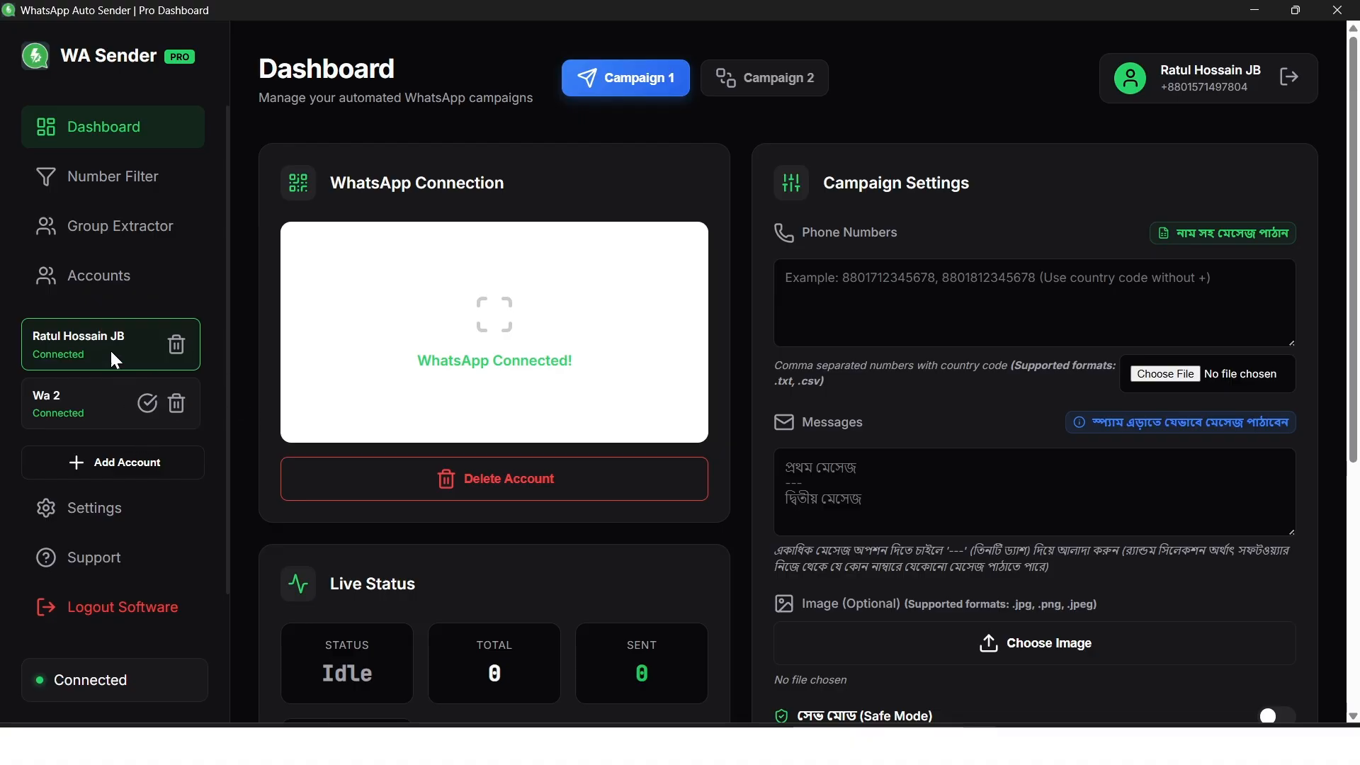
pyautogui.moveTo(138, 333); pyautogui.dragTo(33, 338)
pyautogui.moveTo(61, 395); pyautogui.dragTo(33, 395)
pyautogui.click(584, 131)
pyautogui.click(210, 331)
# Enter the connected account's phone number three times as a comma-separated list in the campaign's Phone Numbers field, and clear the field
pyautogui.moveTo(1165, 86); pyautogui.dragTo(1249, 86)
pyautogui.hotkey('ctrl', 'c')
pyautogui.click(1213, 178)
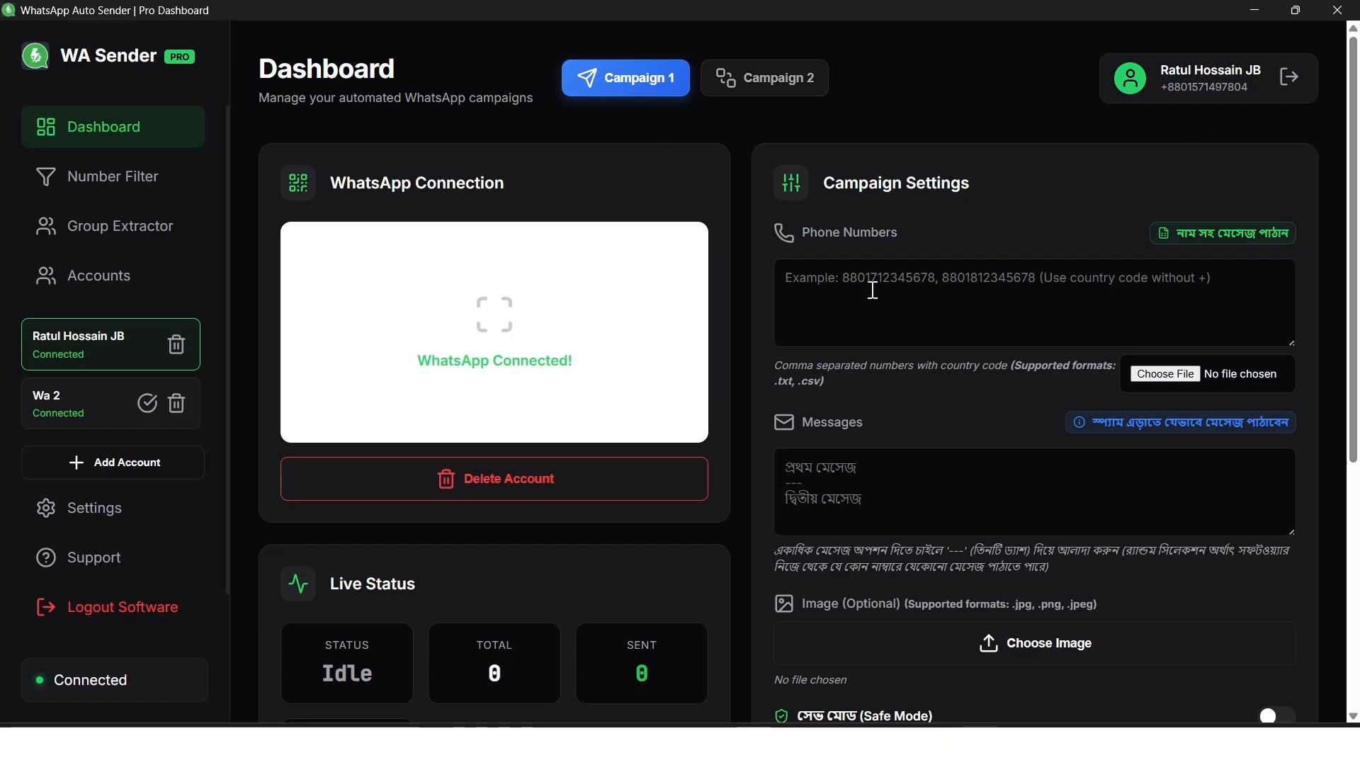
pyautogui.scroll(-1, 921, 291)
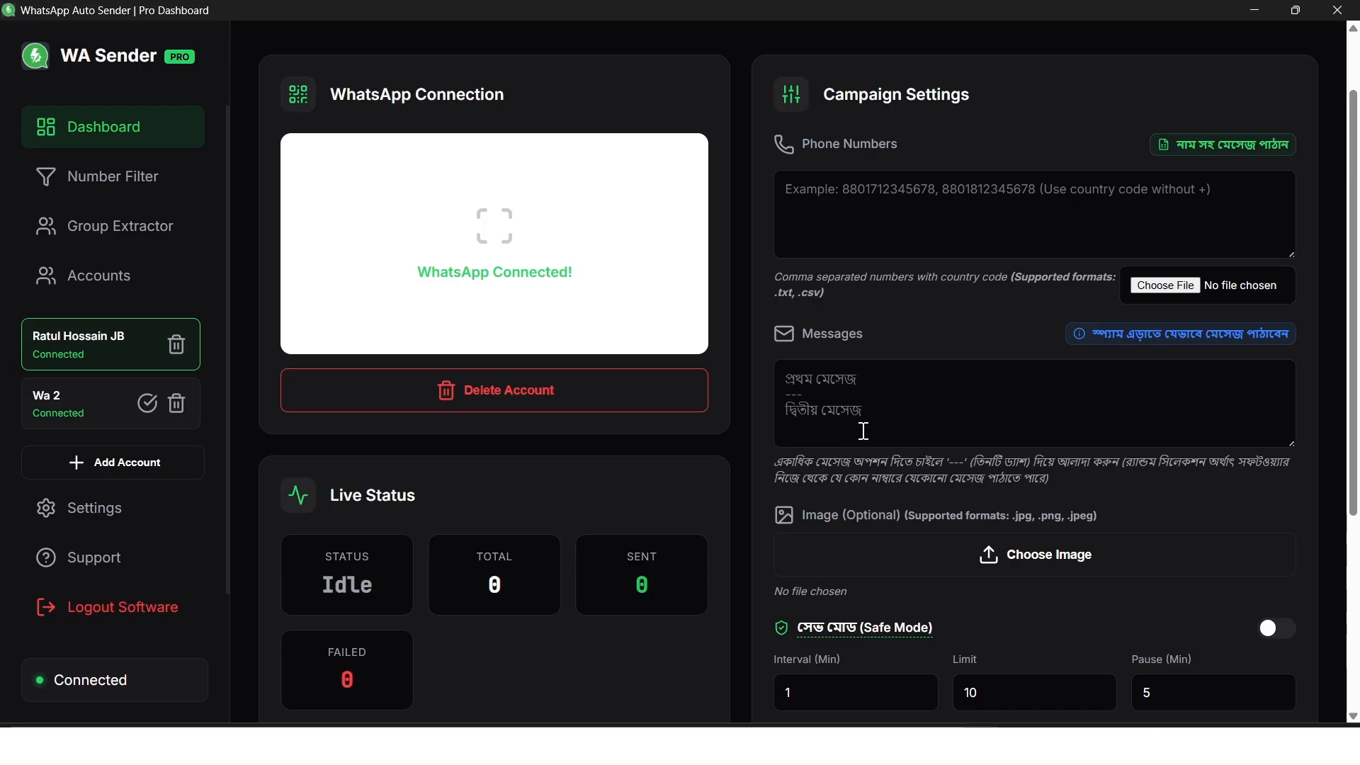
pyautogui.click(825, 193)
pyautogui.hotkey('ctrl', 'v')
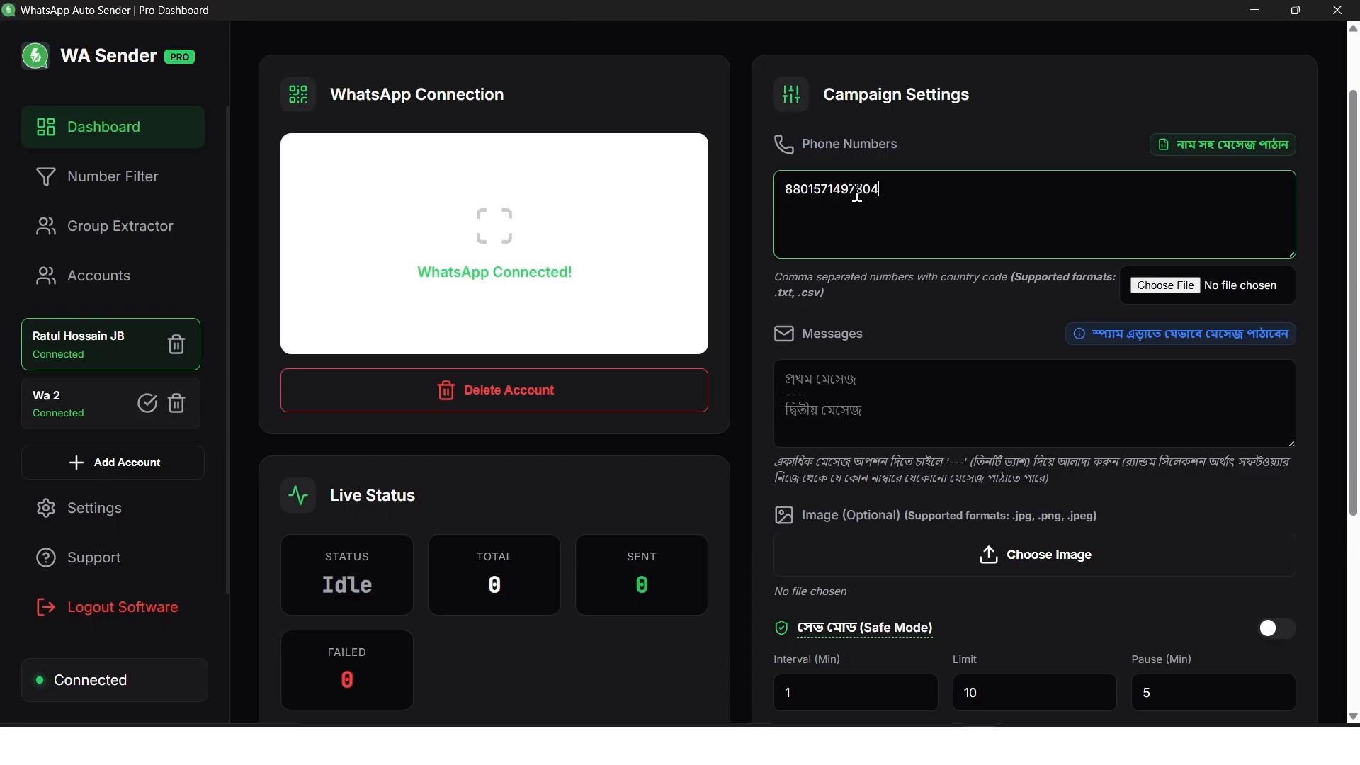
pyautogui.write(',')
pyautogui.hotkey('ctrl', 'v')
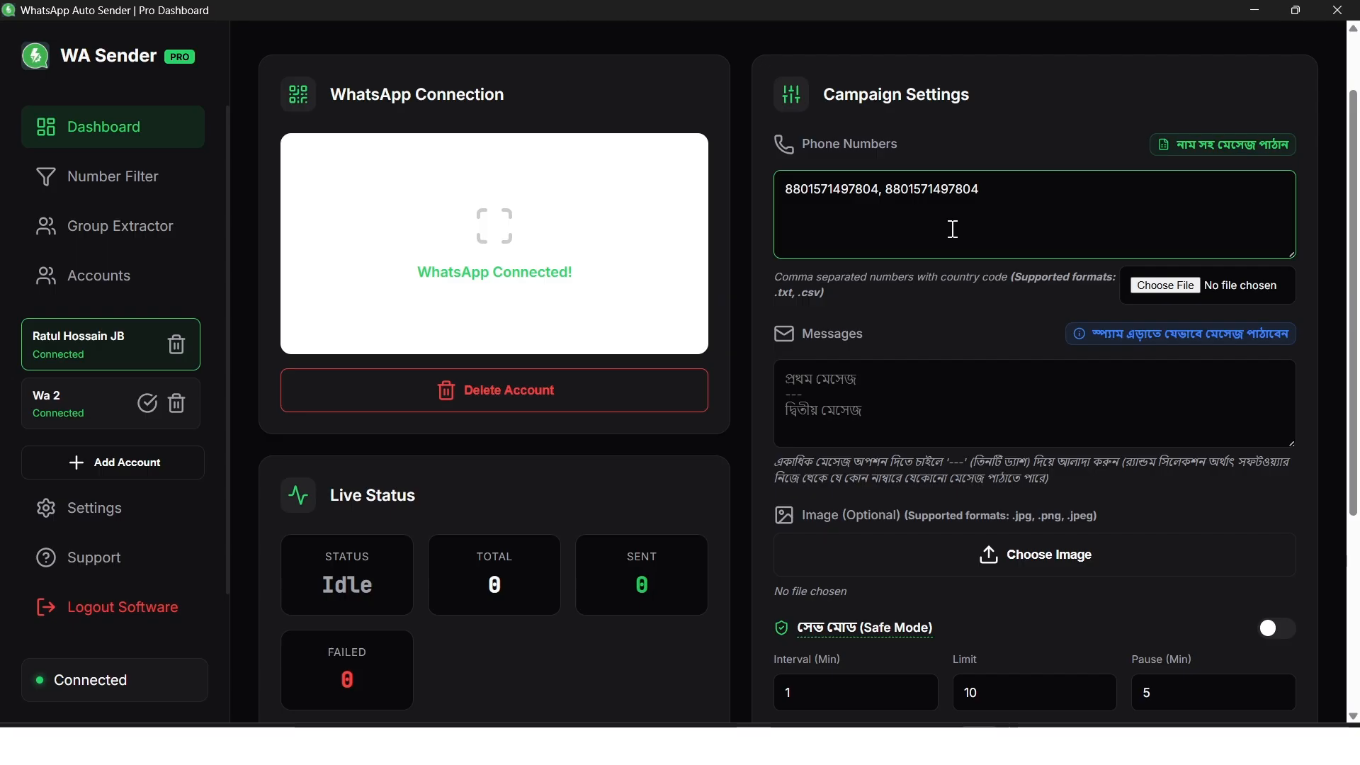
pyautogui.write(',')
pyautogui.hotkey('ctrl', 'v')
pyautogui.moveTo(1091, 199); pyautogui.dragTo(781, 202)
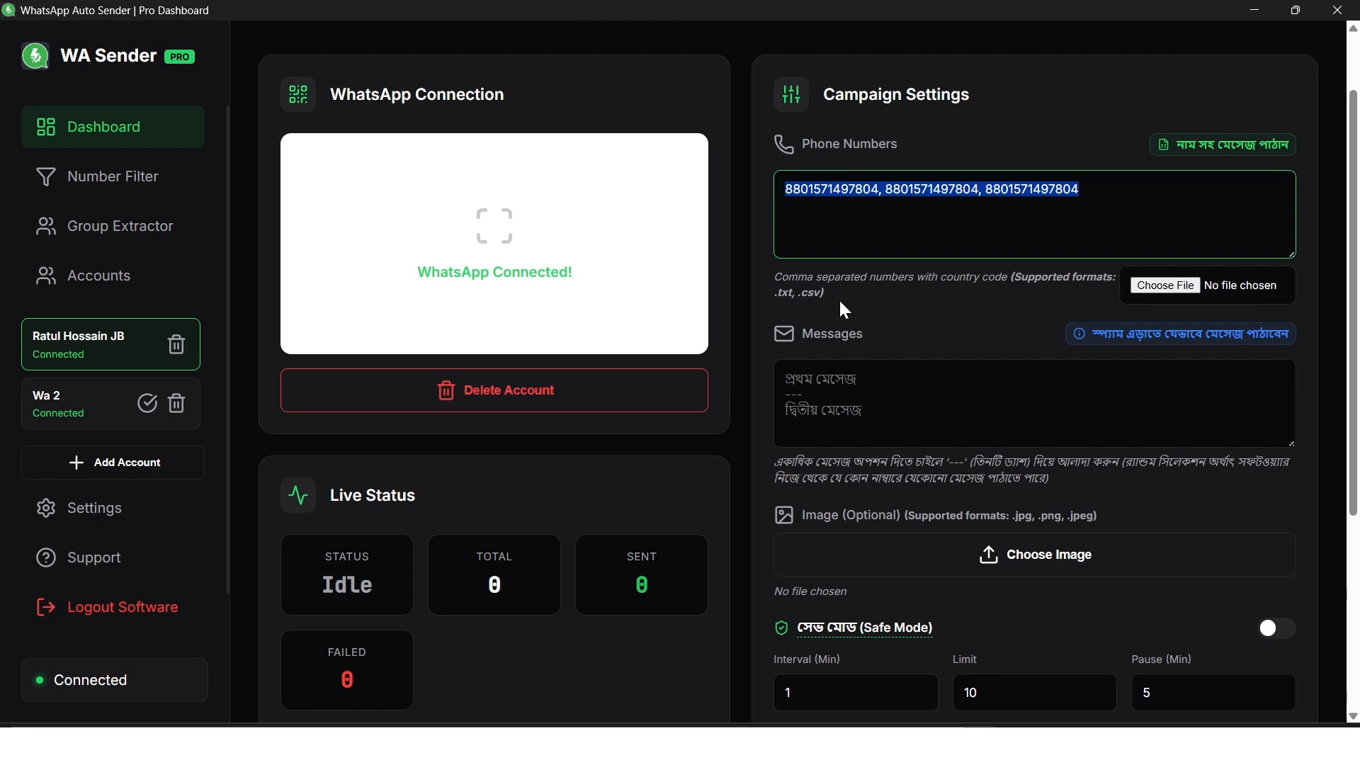
pyautogui.moveTo(773, 293); pyautogui.dragTo(800, 296)
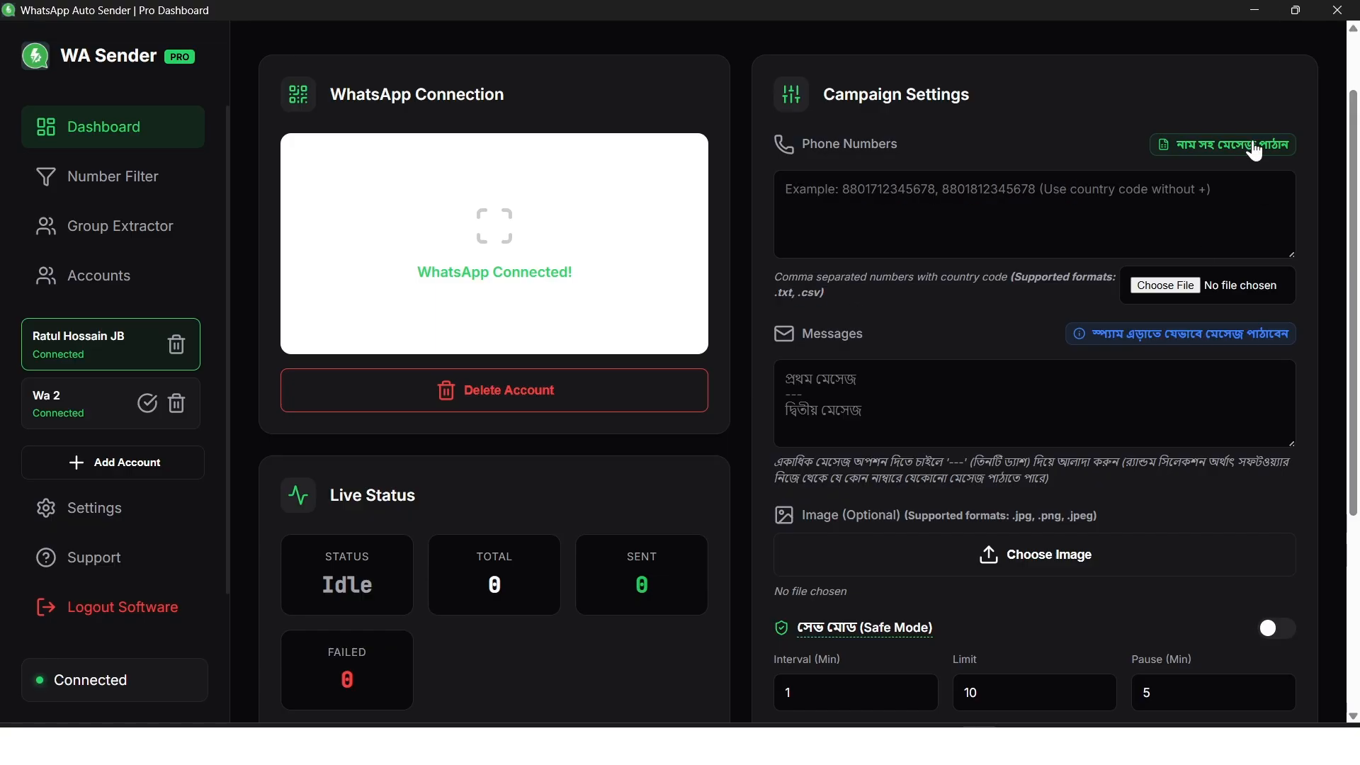
# Preview the contact input for messages with names and switch back to plain number entry
pyautogui.click(1216, 148)
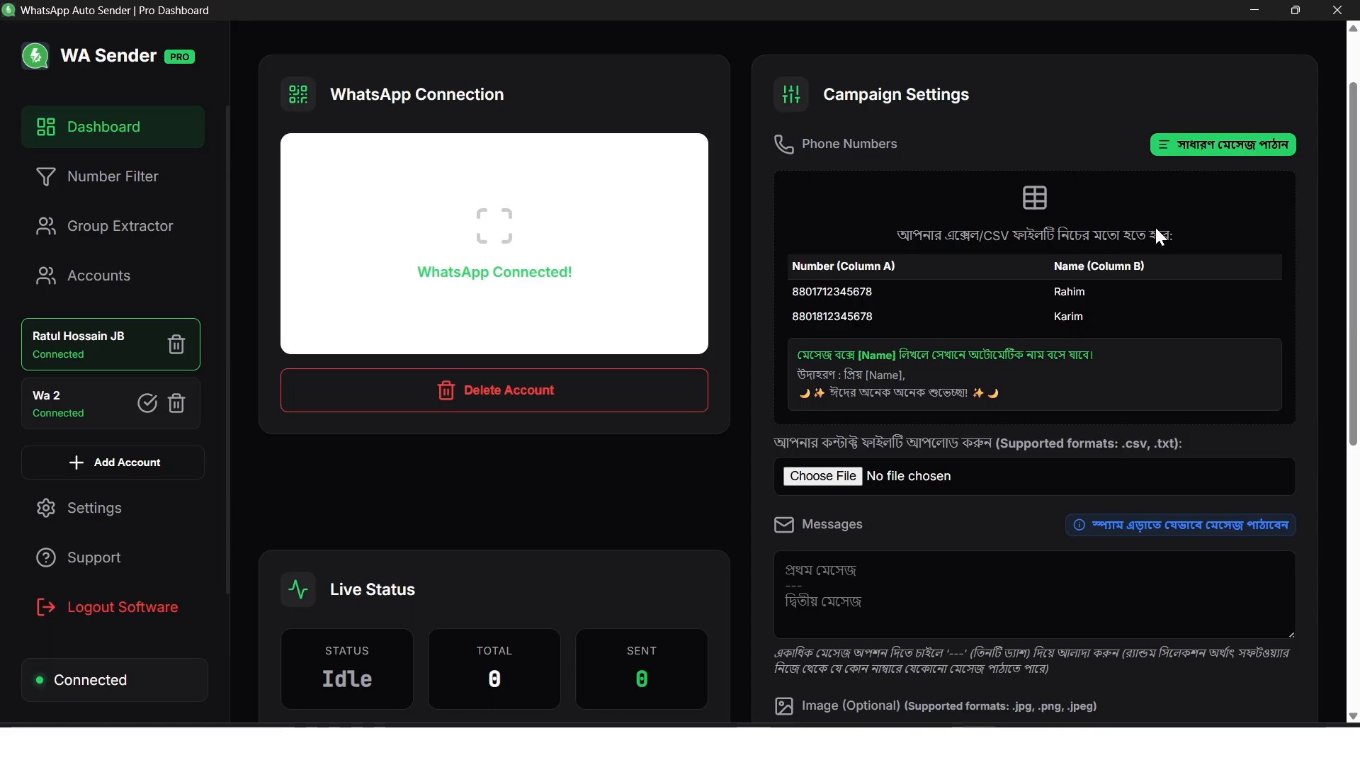
pyautogui.click(1194, 147)
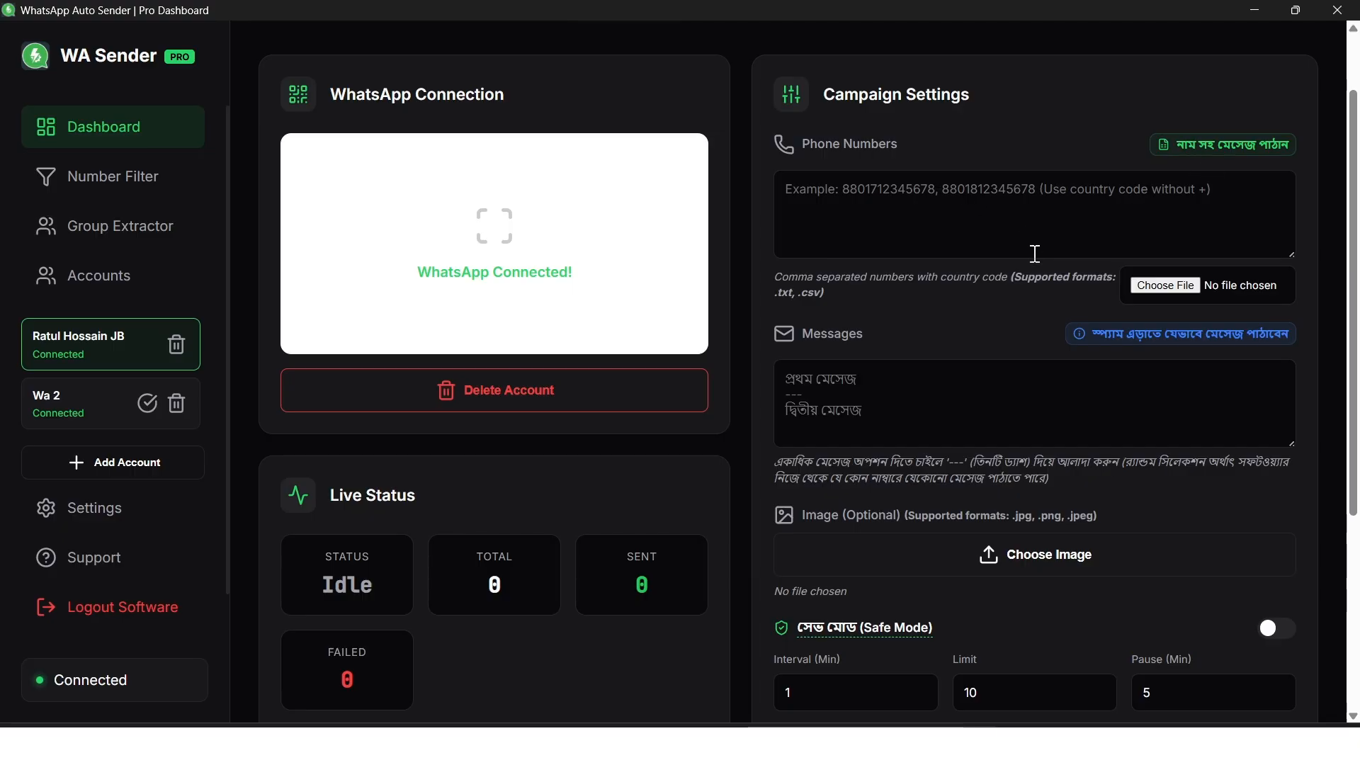
pyautogui.scroll(2, 1035, 253)
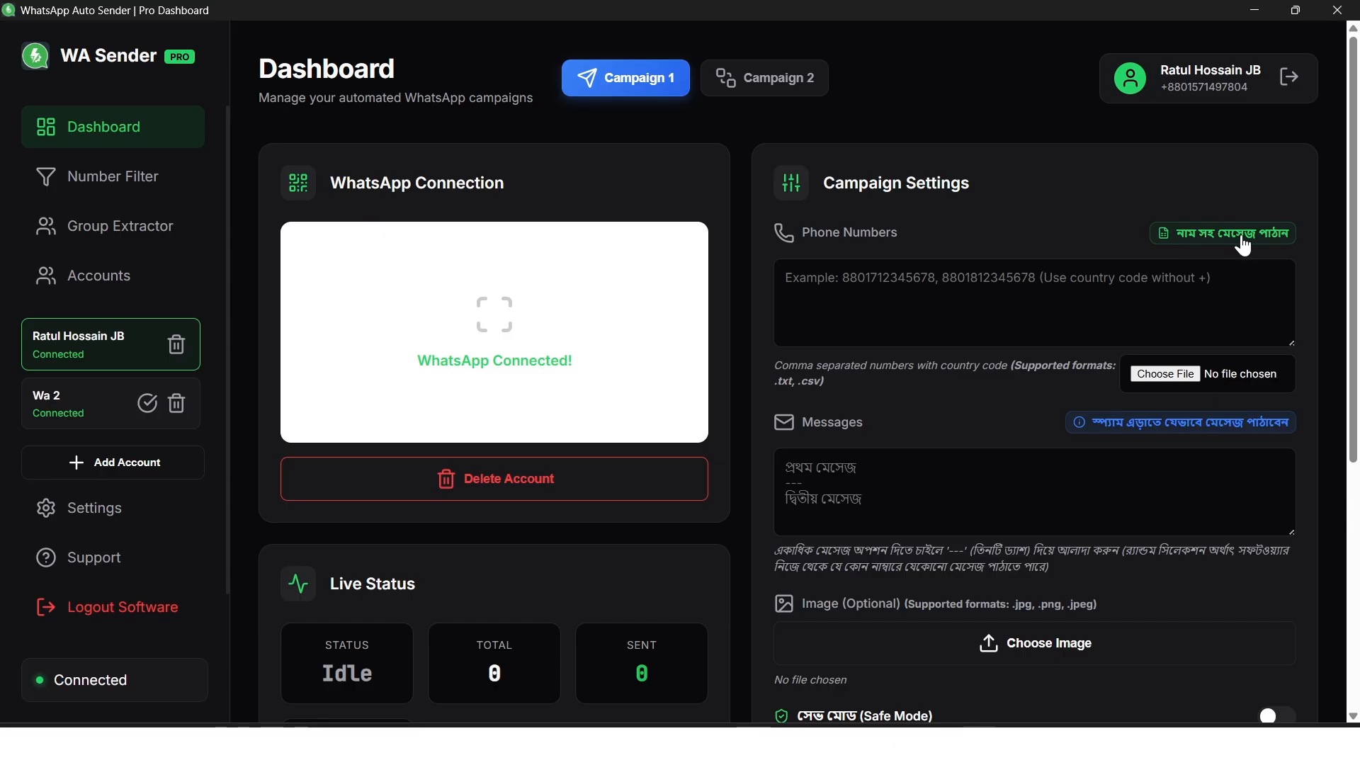
# Switch the campaign's phone number input to messages with names and review the required two-column file layout and supported formats
pyautogui.click(1195, 241)
pyautogui.scroll(-3, 1080, 204)
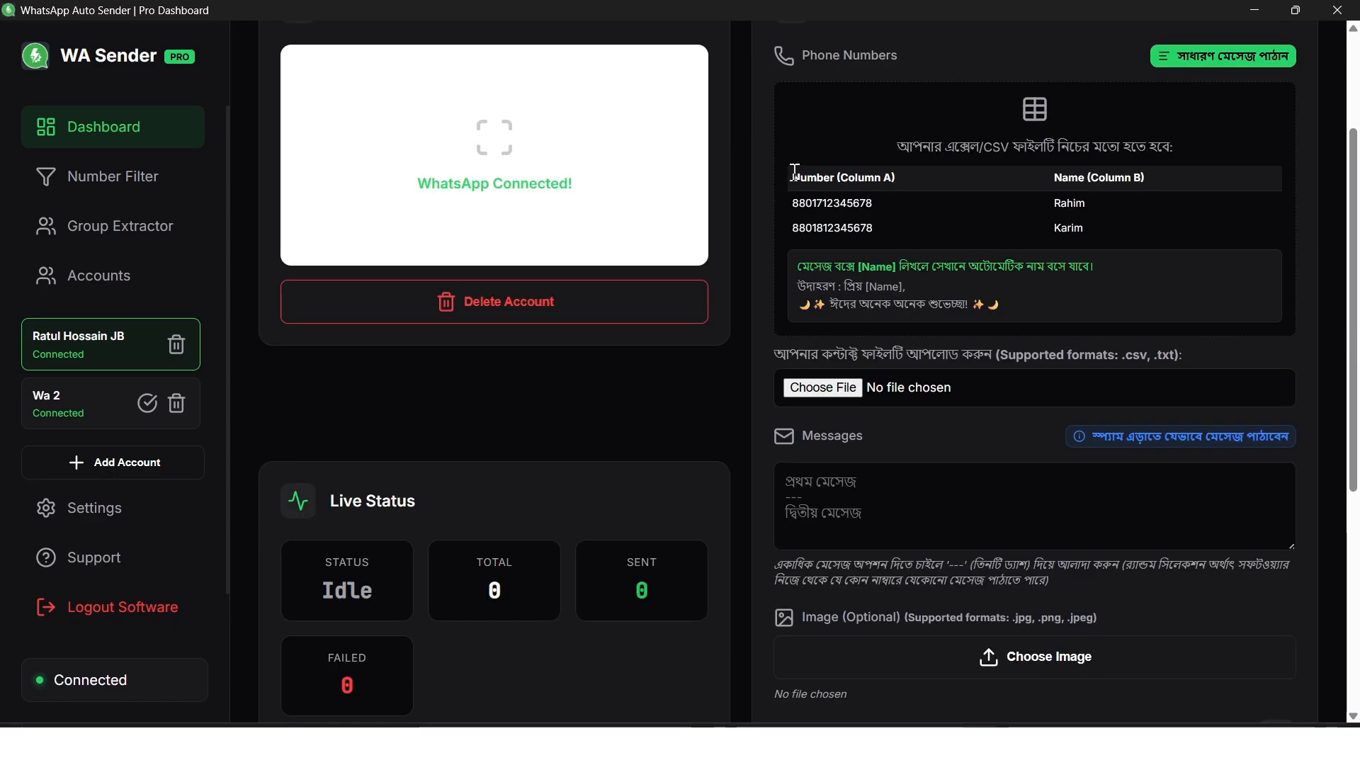
pyautogui.moveTo(796, 174); pyautogui.dragTo(1108, 226)
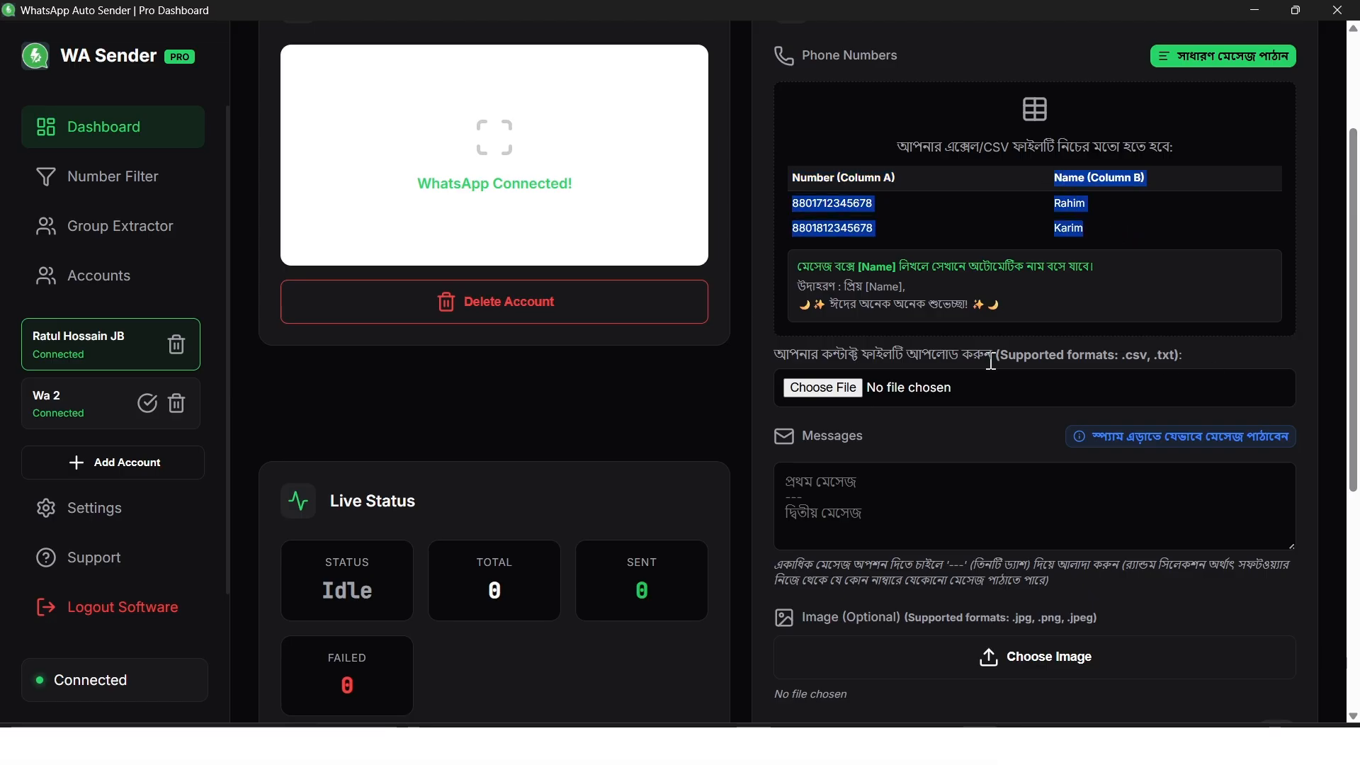
pyautogui.moveTo(1123, 354); pyautogui.dragTo(1193, 359)
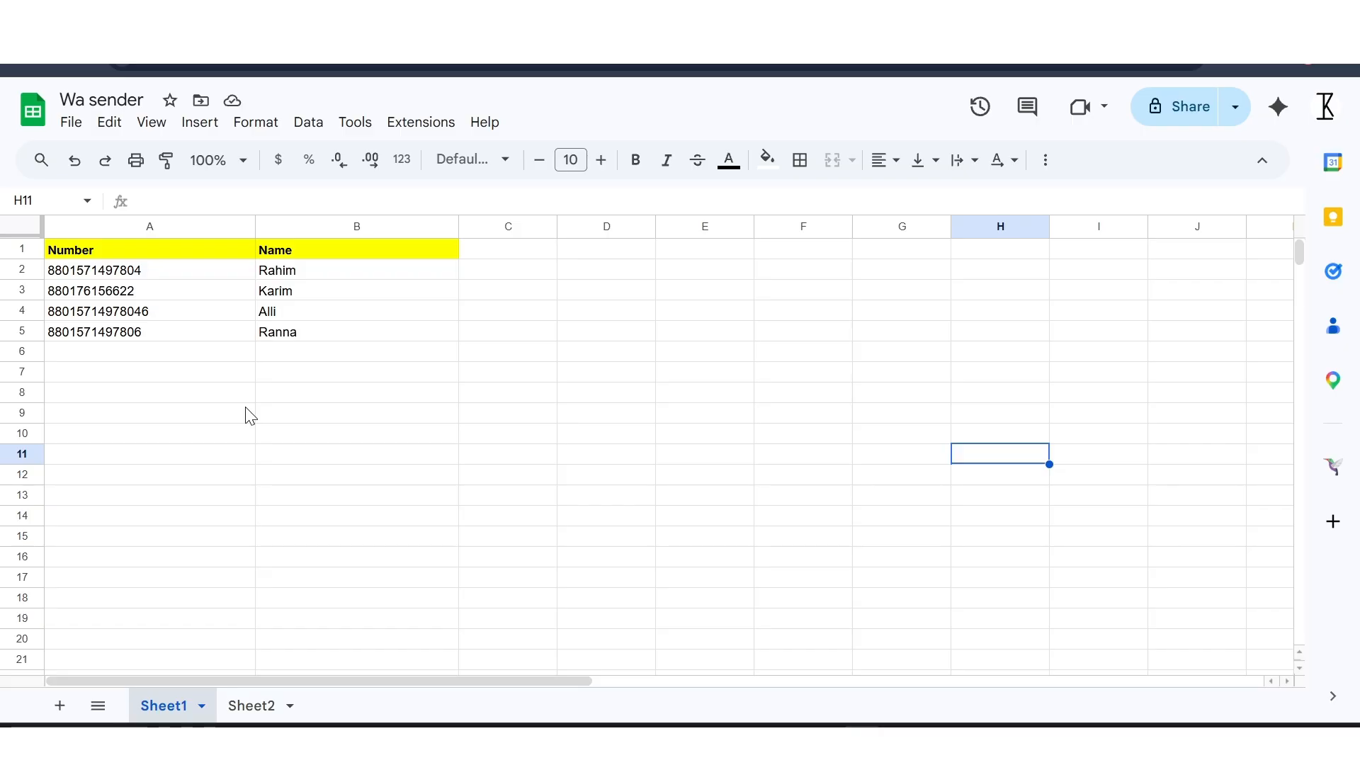
# Examine how the Number and Name columns are filled in on Sheet1 of the Wa sender spreadsheet in Google Sheets
pyautogui.click(151, 276)
pyautogui.click(322, 279)
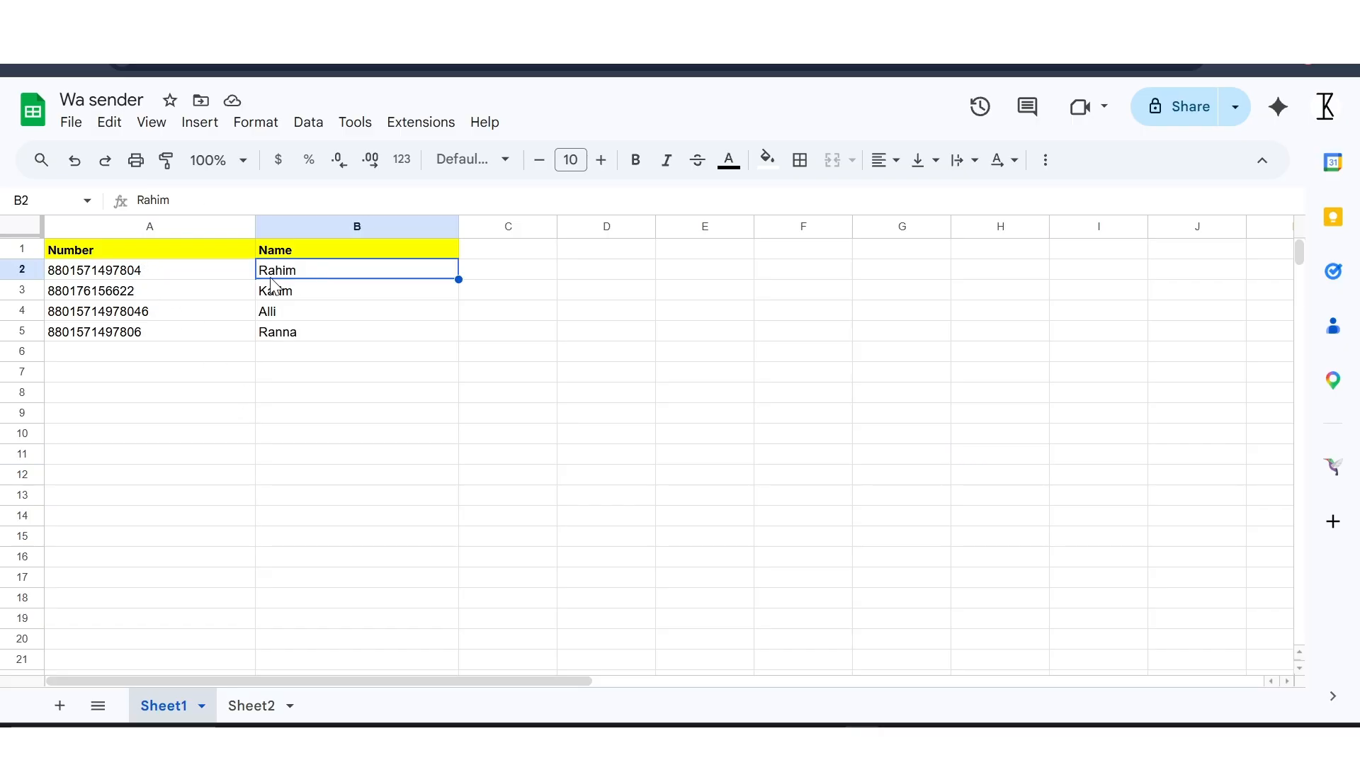
pyautogui.moveTo(159, 291); pyautogui.dragTo(164, 352)
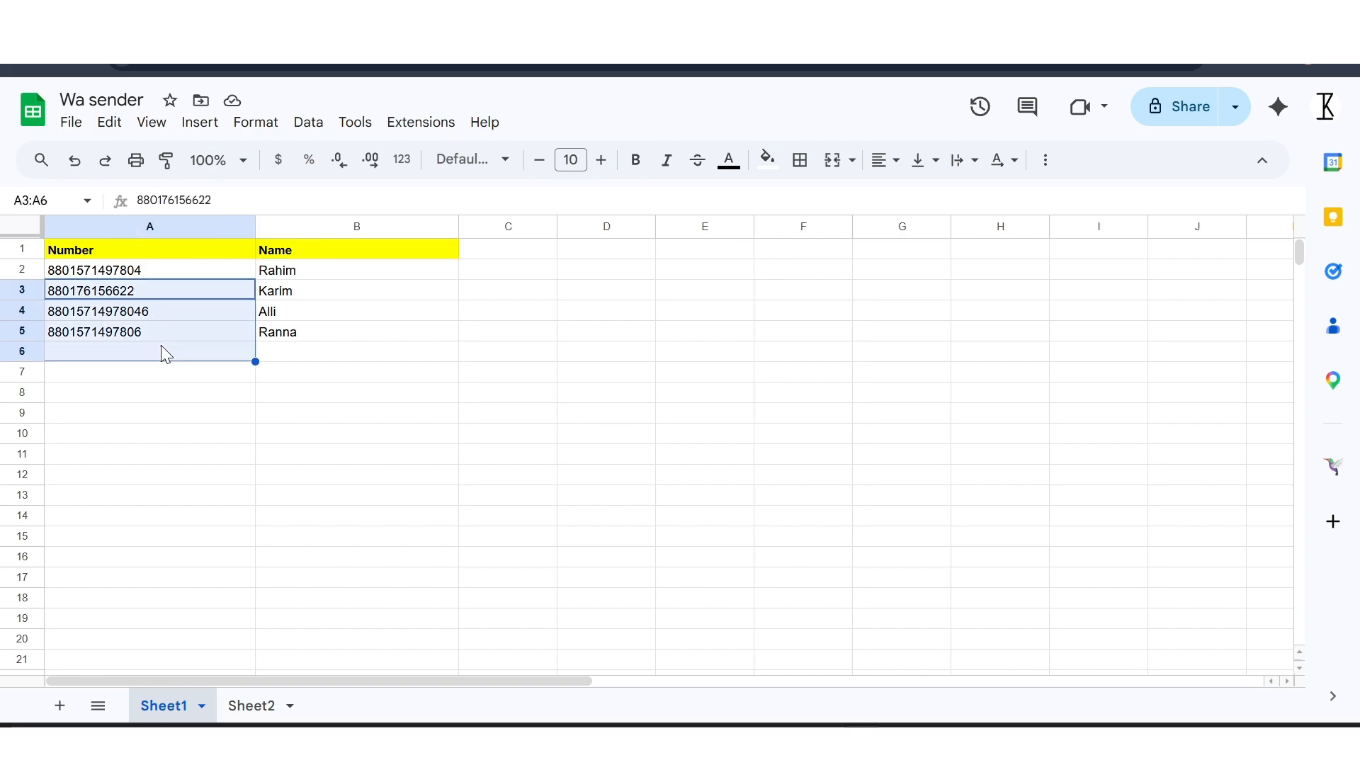
pyautogui.click(324, 278)
pyautogui.keyDown('shift'); pyautogui.click(328, 330); pyautogui.keyUp('shift')
pyautogui.click(178, 277)
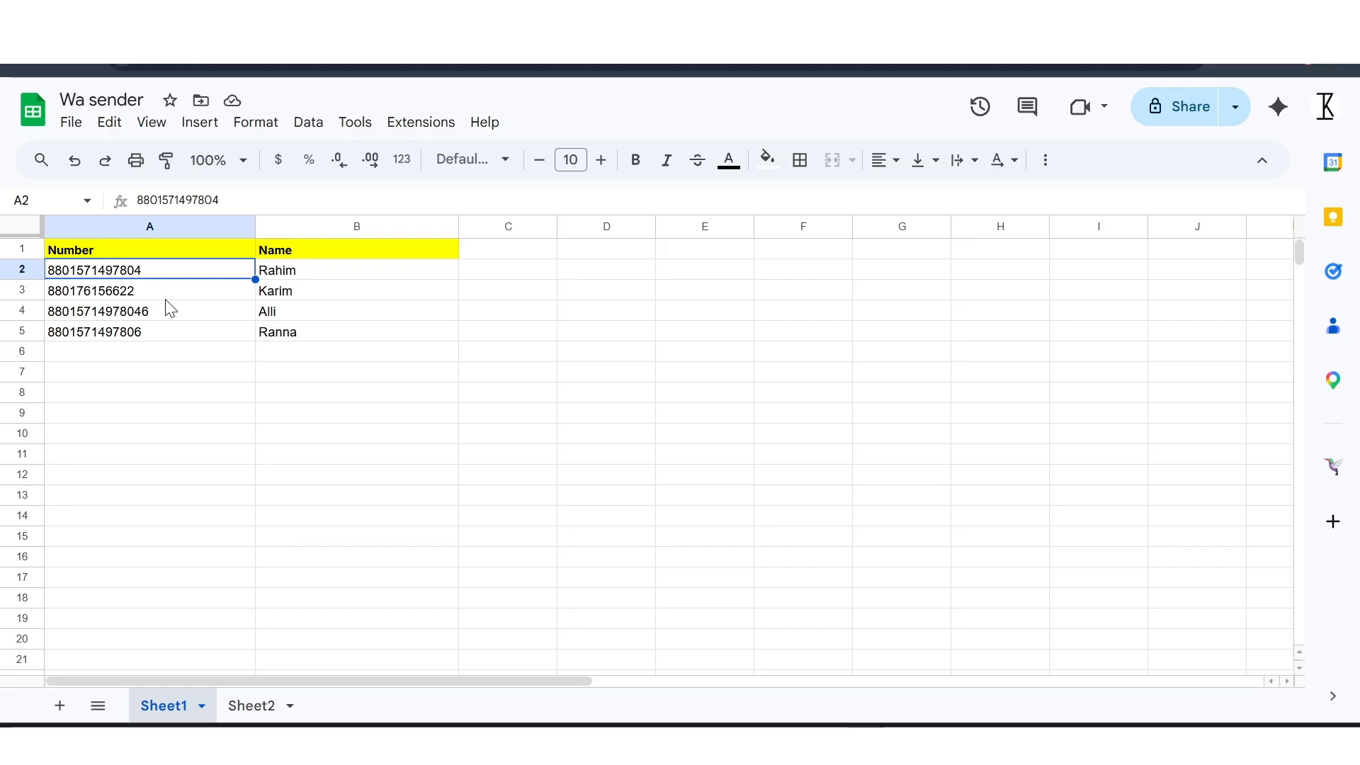
pyautogui.moveTo(165, 297); pyautogui.dragTo(161, 334)
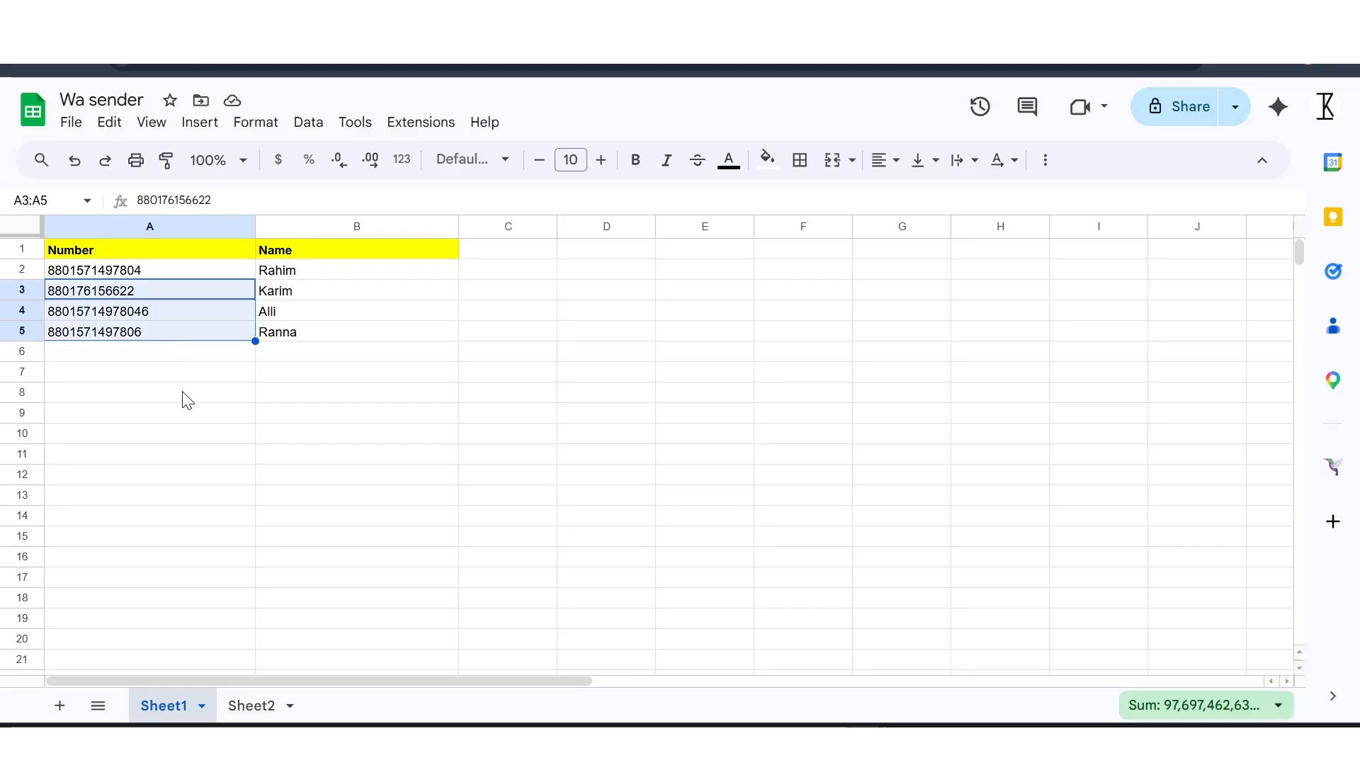
pyautogui.moveTo(182, 359); pyautogui.dragTo(189, 556)
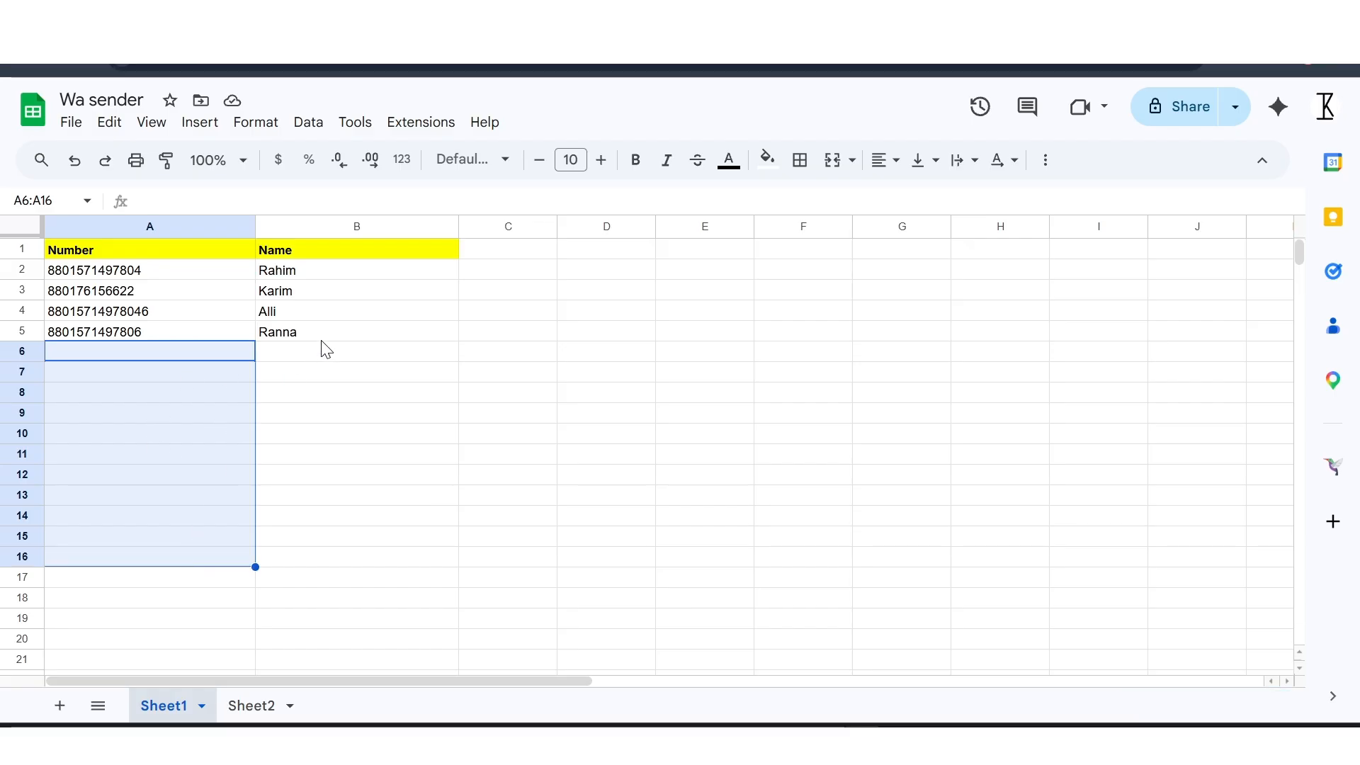
pyautogui.moveTo(308, 354); pyautogui.dragTo(341, 535)
pyautogui.click(487, 434)
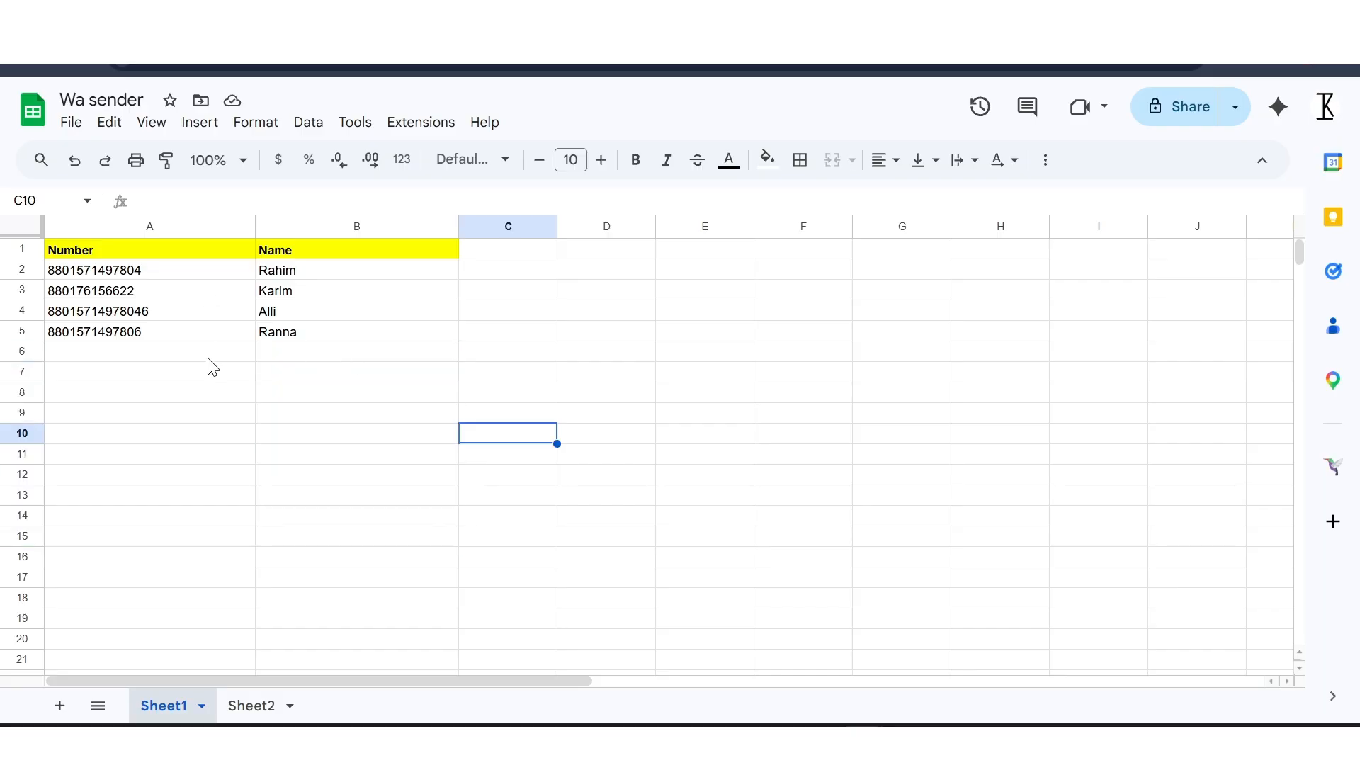
# Download Sheet1 of the Wa sender spreadsheet as a comma-separated values (.csv) file
pyautogui.click(71, 132)
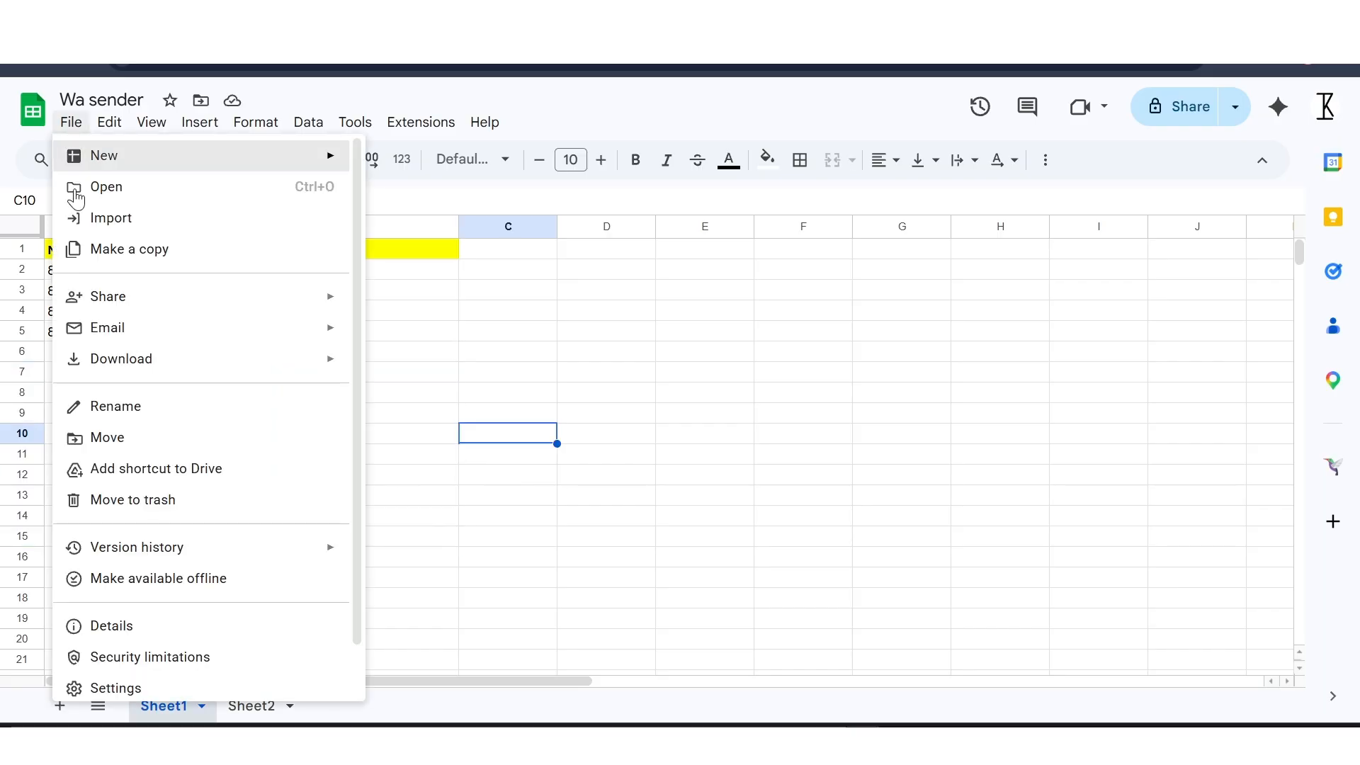
pyautogui.moveTo(155, 356)
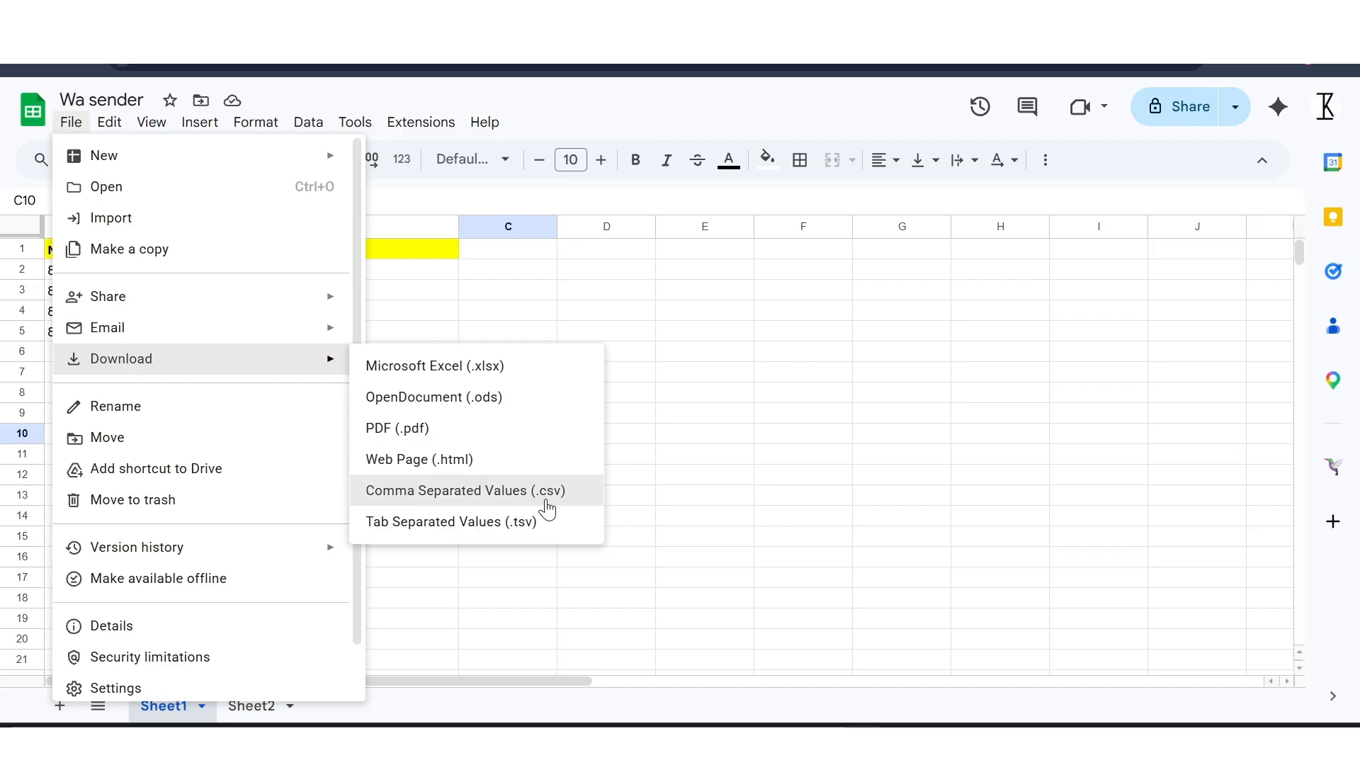
pyautogui.click(506, 501)
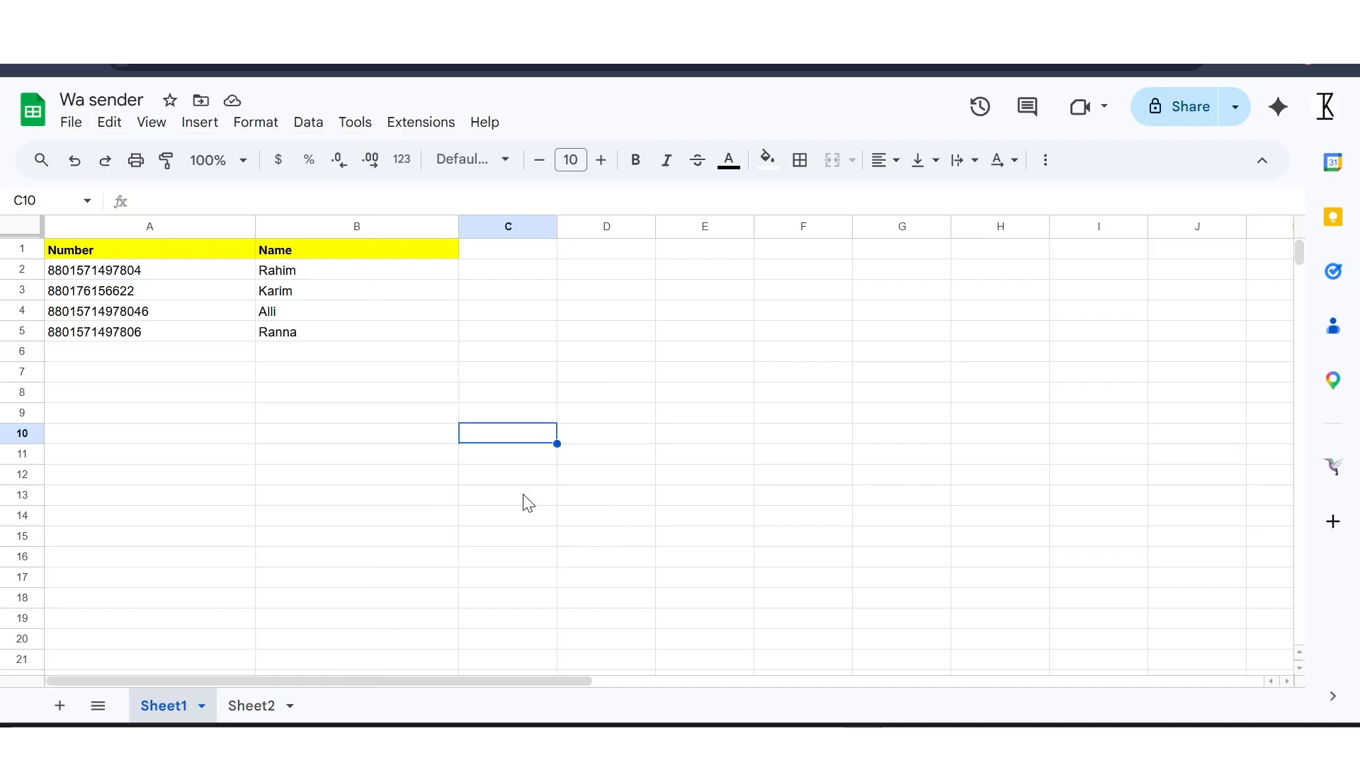
# Switch to WA Sender and upload "Wa sender - Sheet1" from Downloads as the campaign's contact file
pyautogui.click(1016, 744)
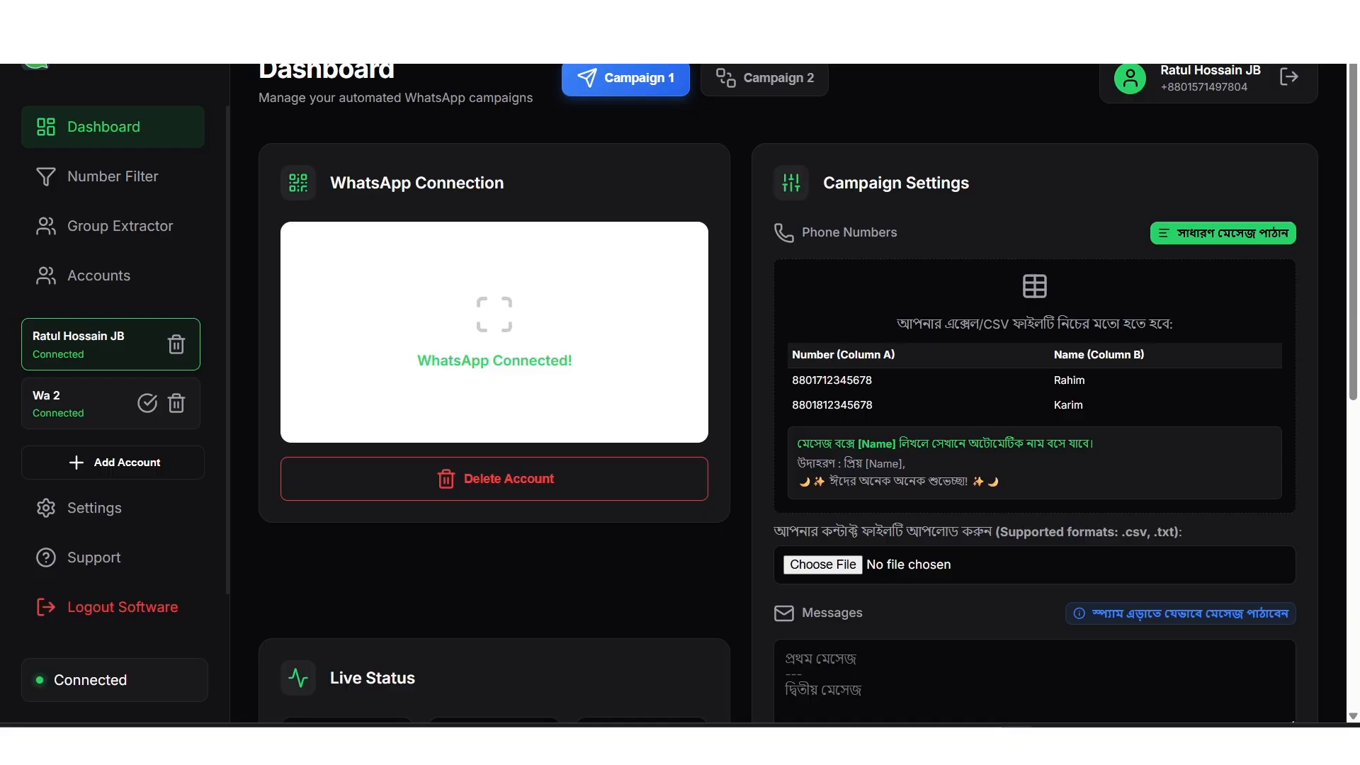
pyautogui.scroll(-1, 902, 529)
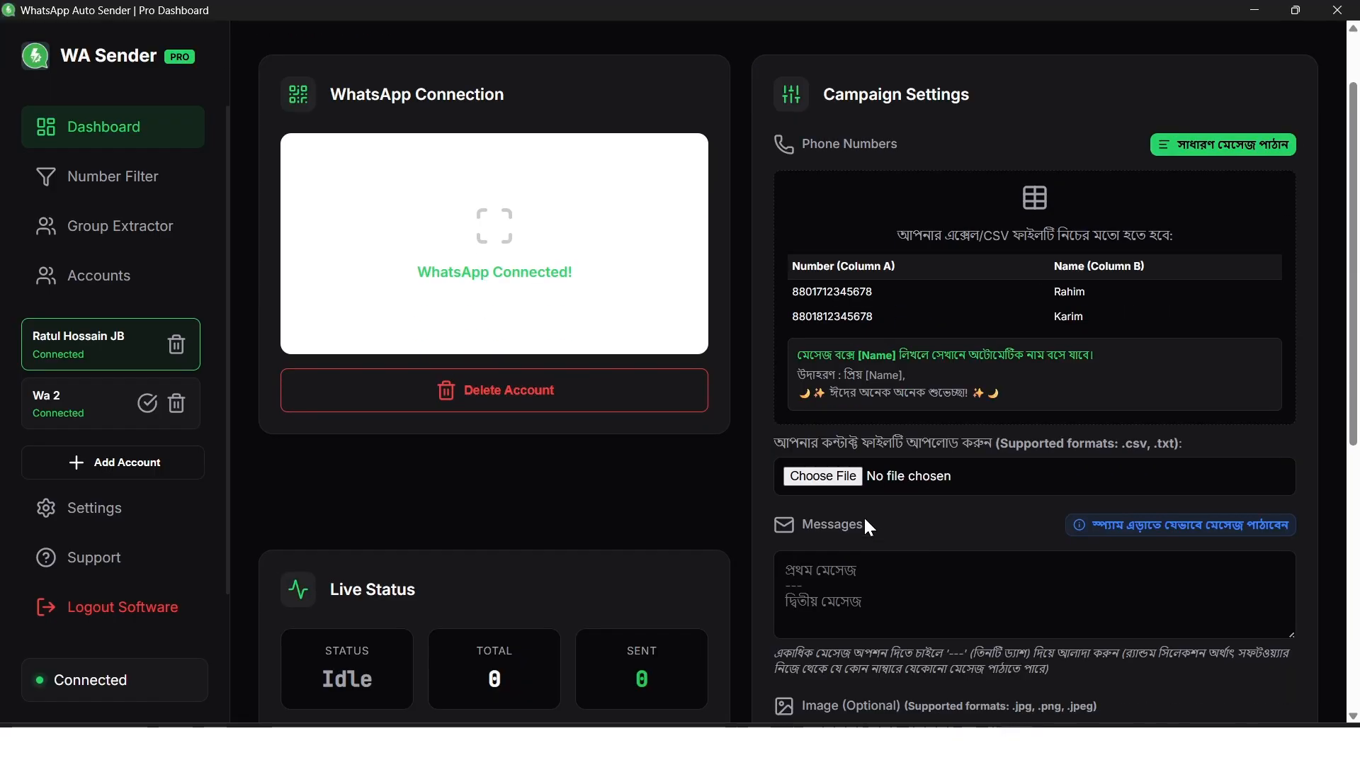
pyautogui.click(821, 480)
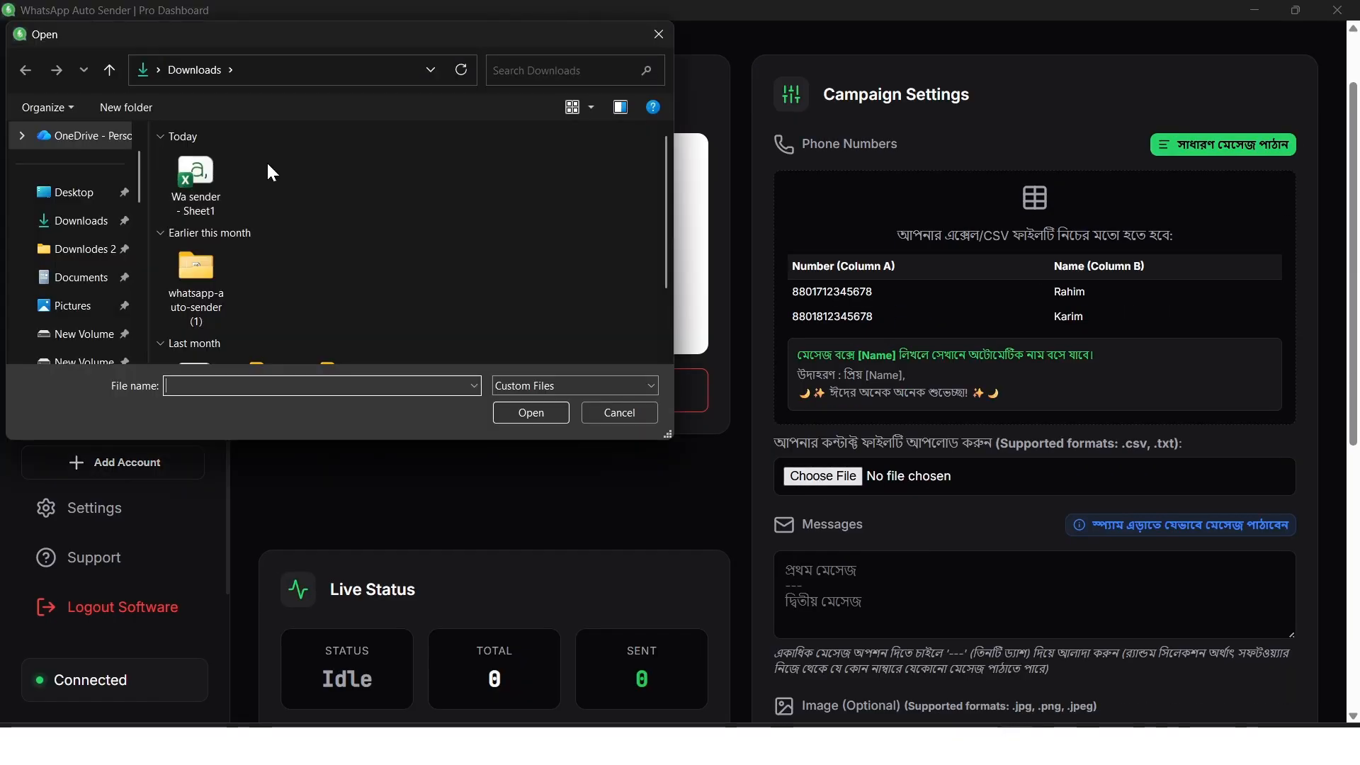
pyautogui.click(223, 171)
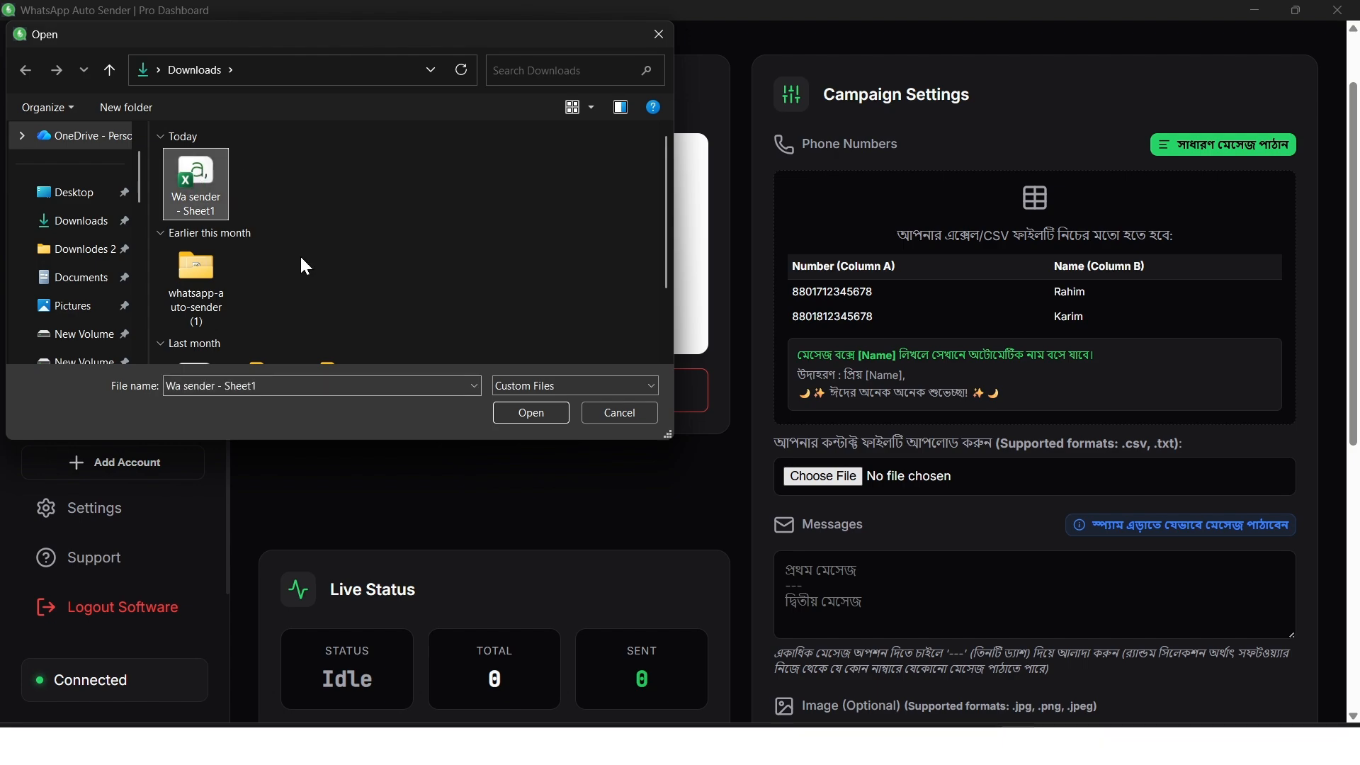
pyautogui.click(541, 410)
pyautogui.scroll(-1, 1033, 427)
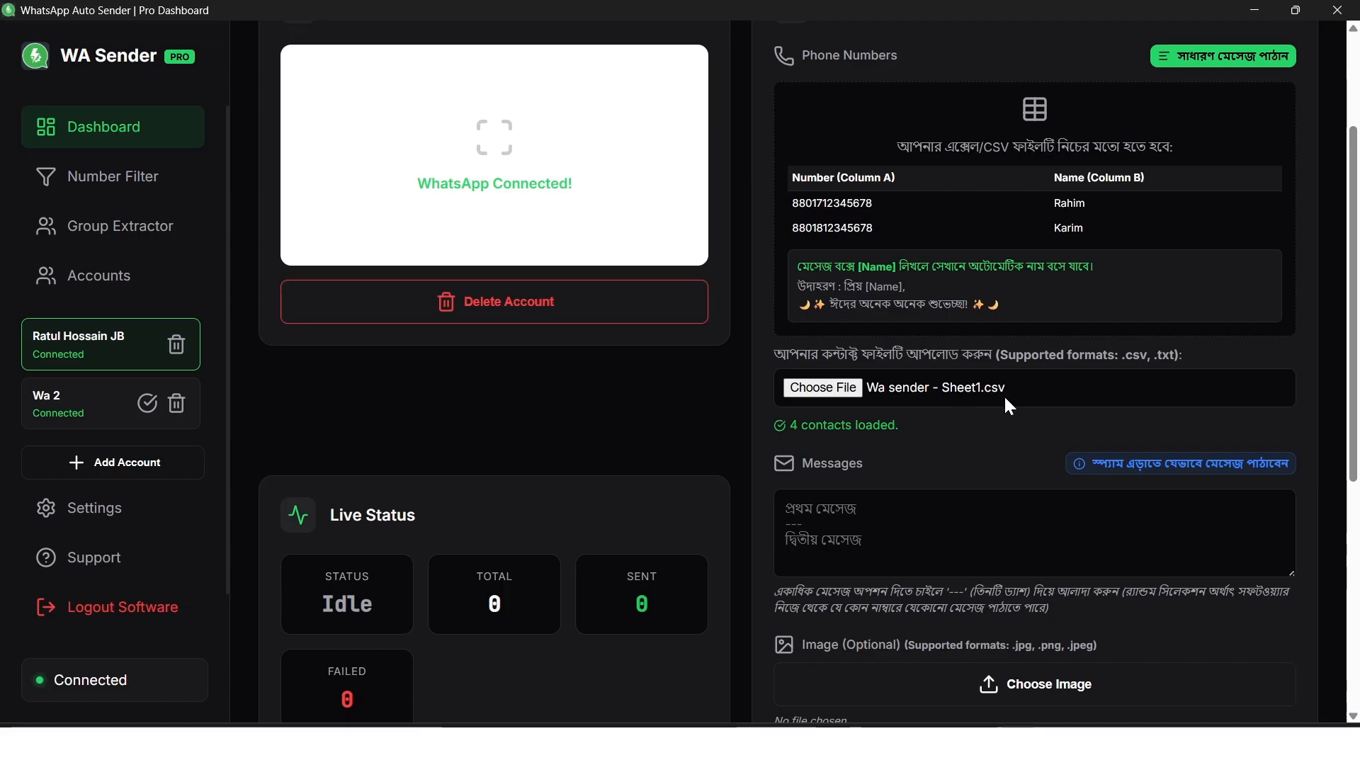
# Copy the whole Eid greeting template with its {Hi|Hello|Hey} variants and [Name] placeholder from Online Notepad into WA Sender's Messages field
pyautogui.scroll(-2, 1004, 397)
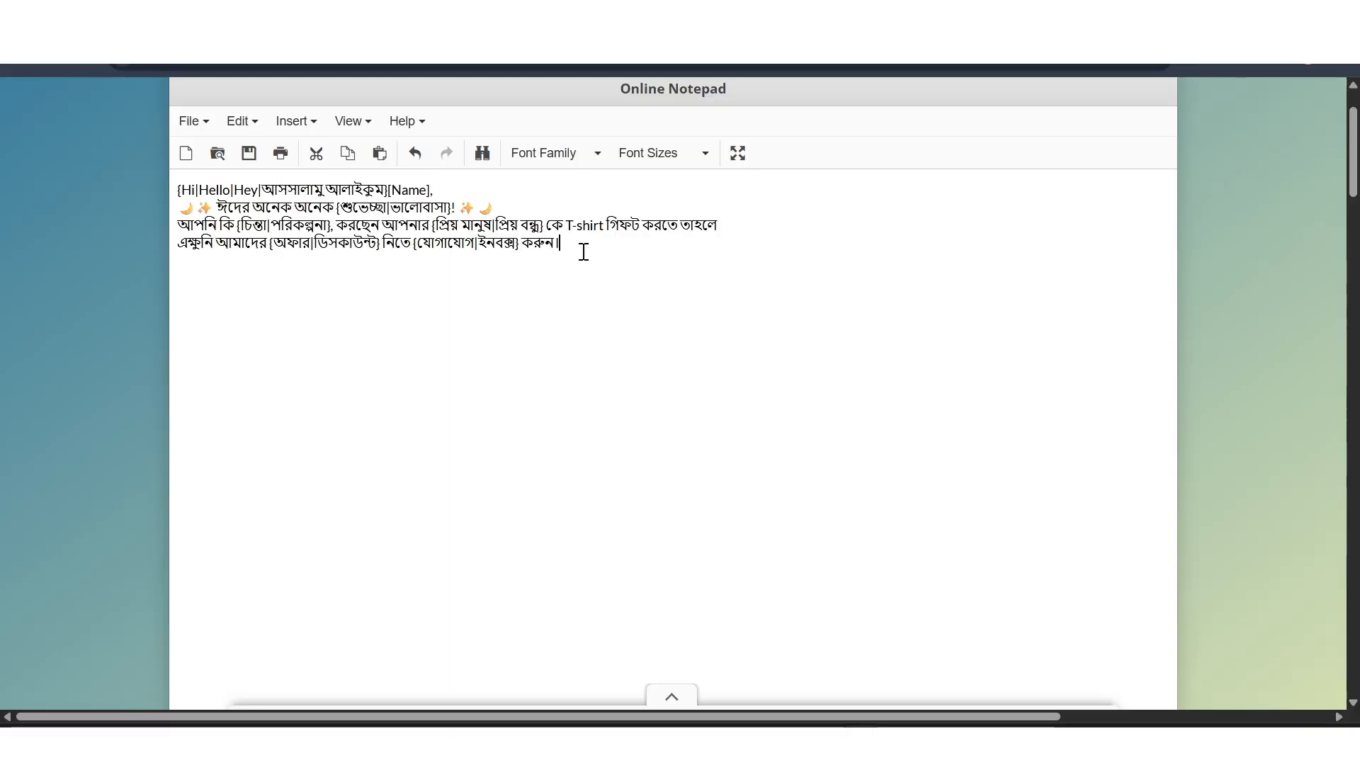
pyautogui.moveTo(583, 251); pyautogui.dragTo(112, 202)
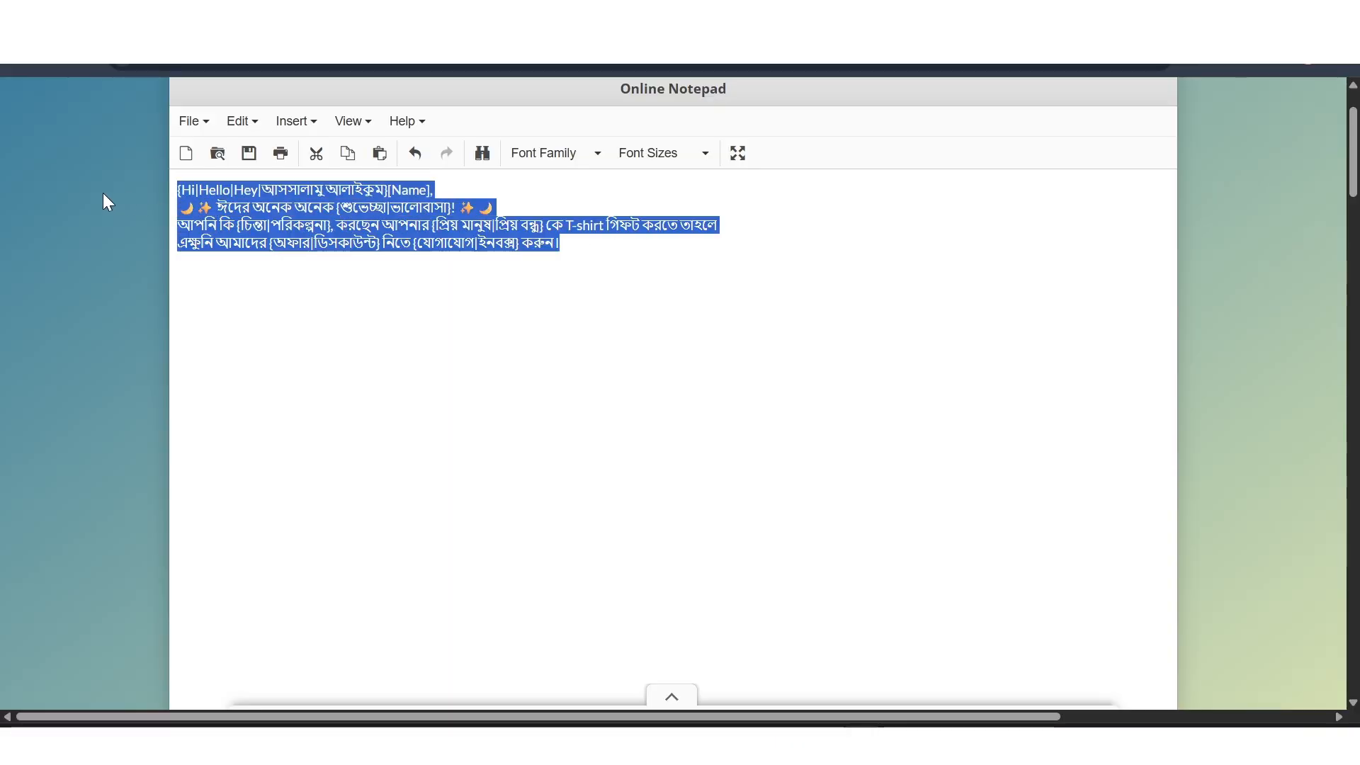
pyautogui.click(996, 677)
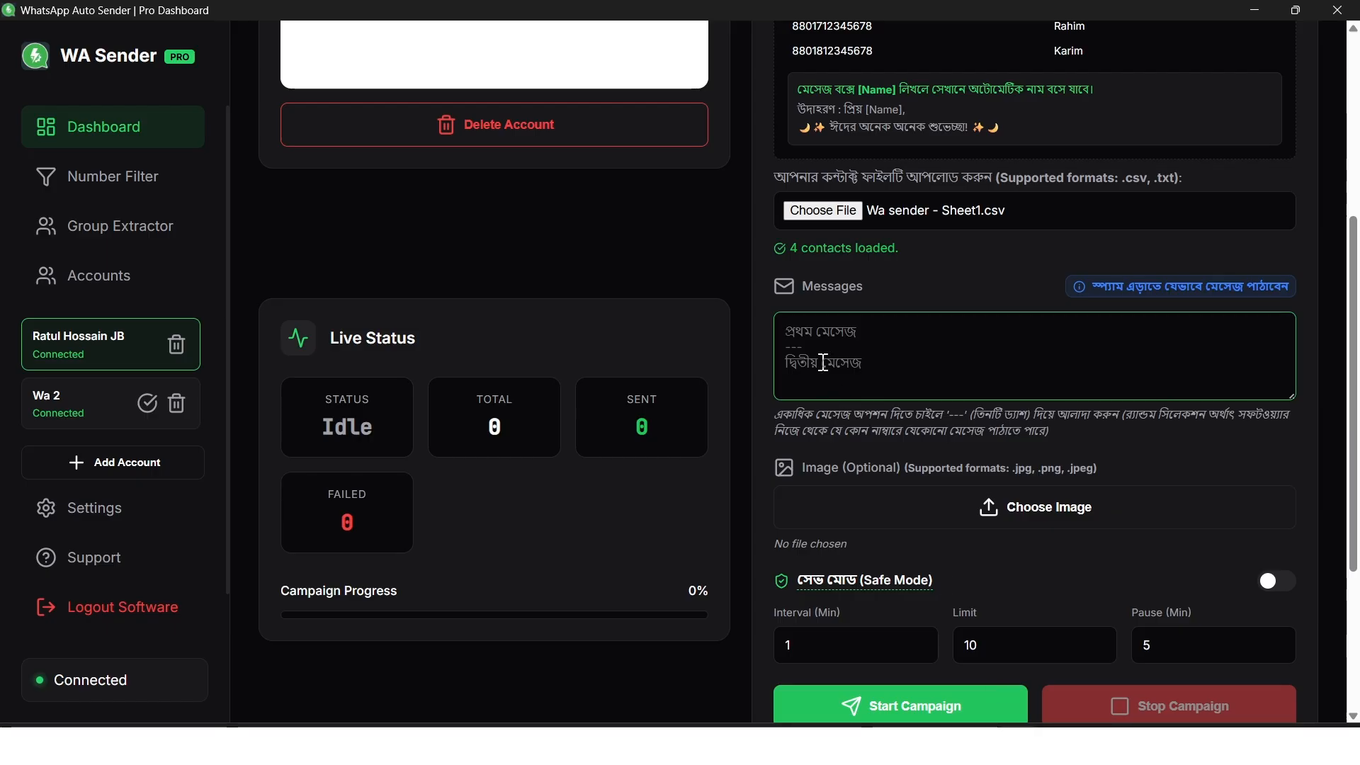
pyautogui.hotkey('ctrl', 'v')
# Examine the [Name] placeholder in the file format note and in the first line of the campaign message
pyautogui.scroll(3, 1202, 431)
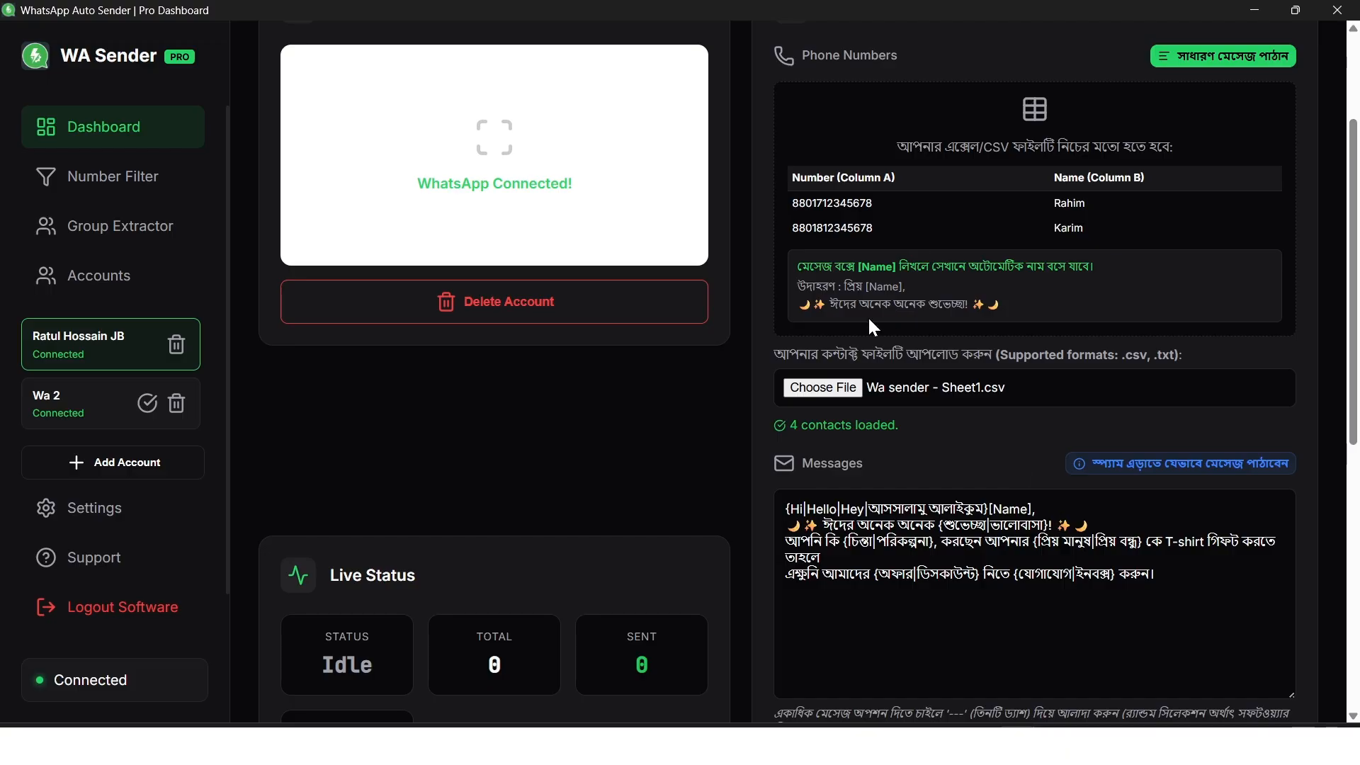
pyautogui.moveTo(860, 266); pyautogui.dragTo(897, 267)
pyautogui.scroll(-1, 990, 547)
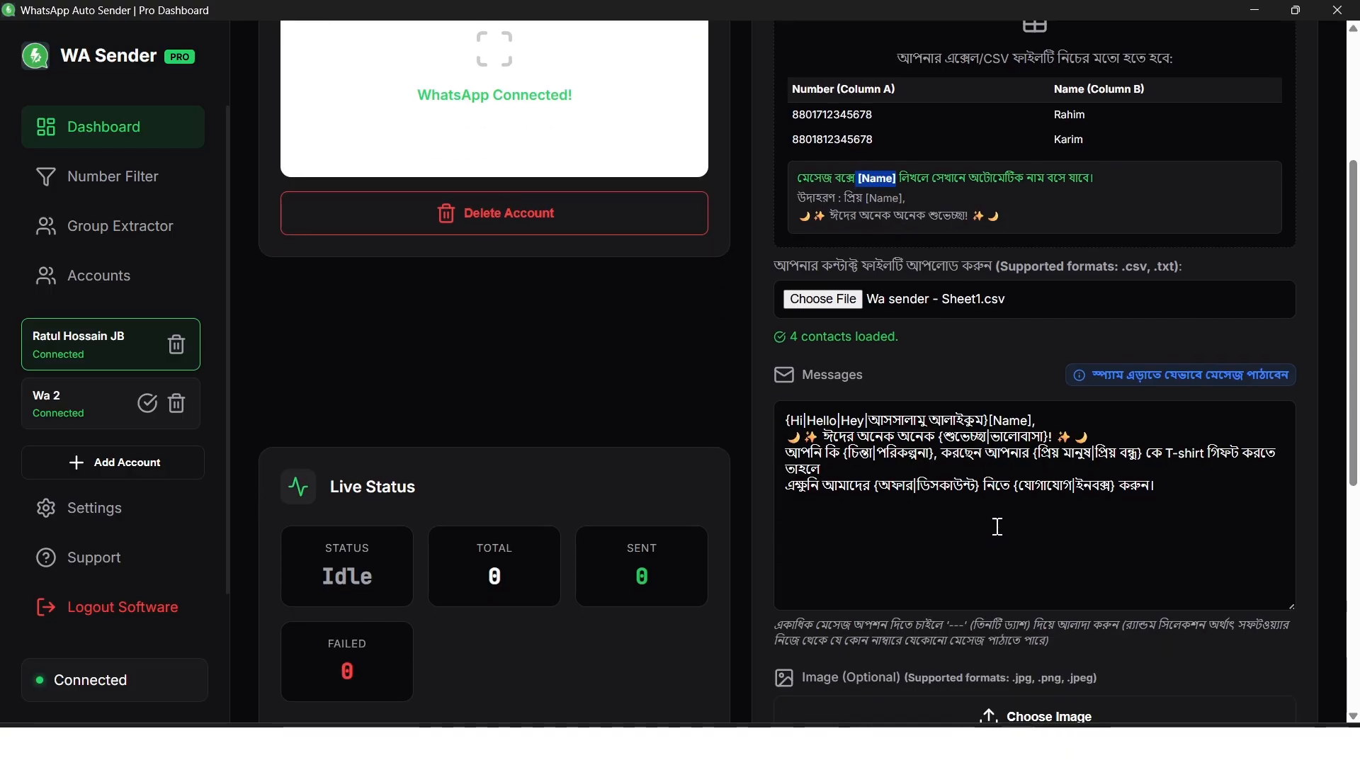
pyautogui.moveTo(990, 420); pyautogui.dragTo(1060, 417)
pyautogui.click(1059, 425)
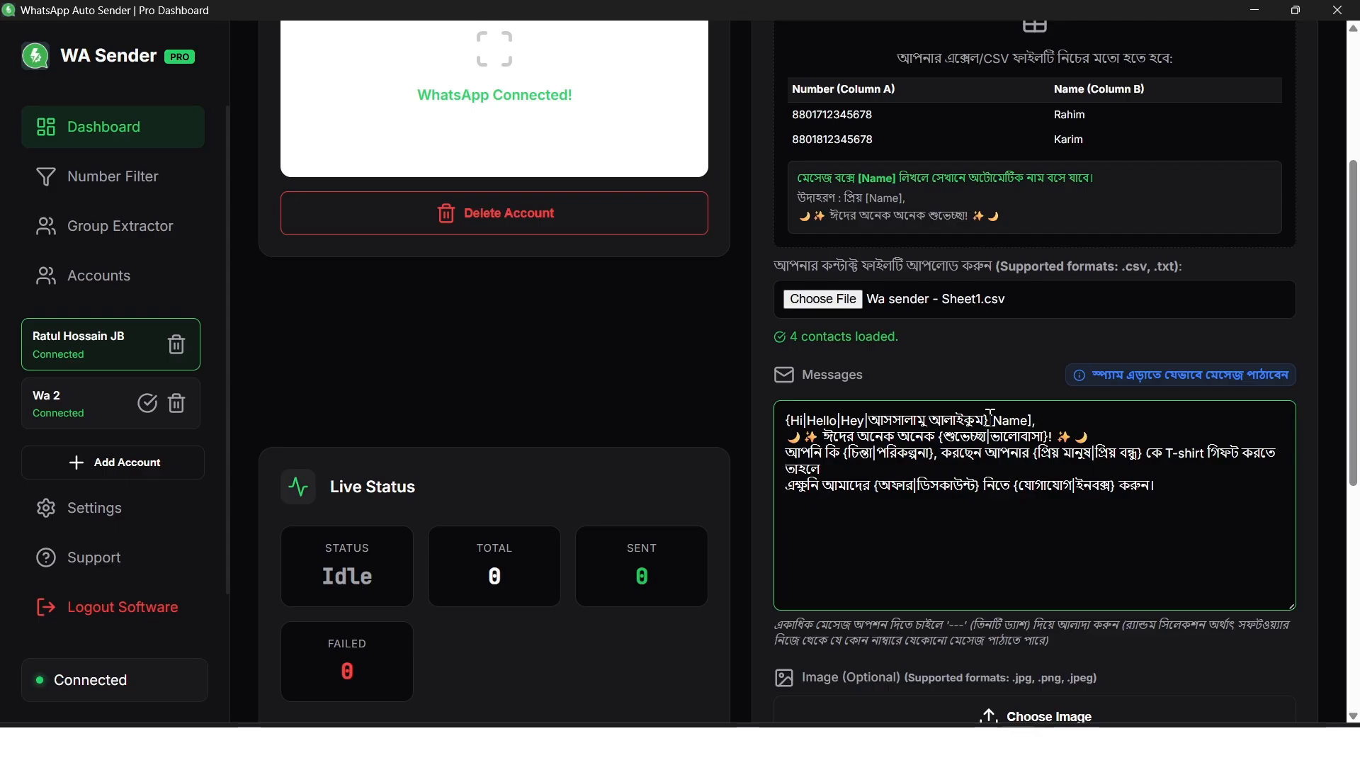
pyautogui.moveTo(991, 418); pyautogui.dragTo(1033, 419)
pyautogui.click(1065, 423)
pyautogui.moveTo(991, 420); pyautogui.dragTo(1033, 420)
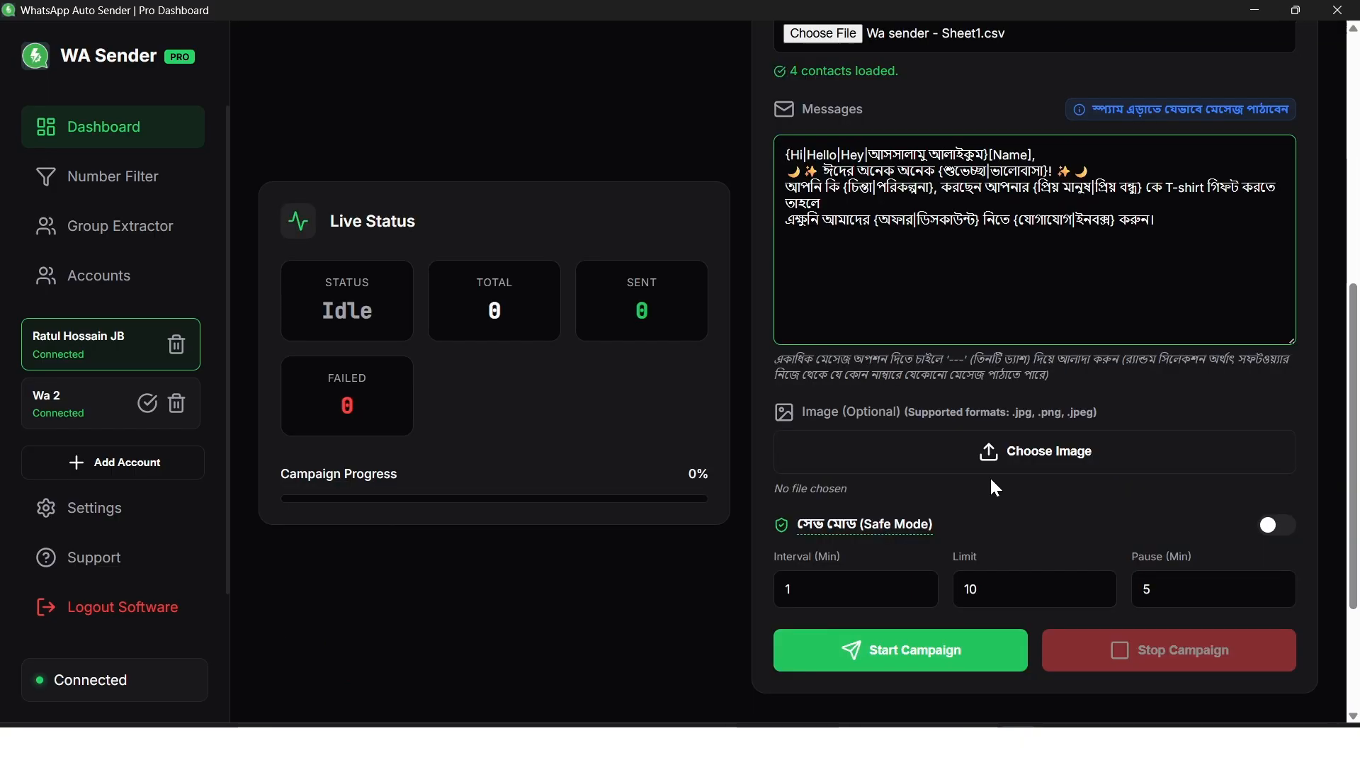
# Attach the image "WhatsApp Bulk Sender (2)" from Downloads to the campaign message
pyautogui.click(982, 473)
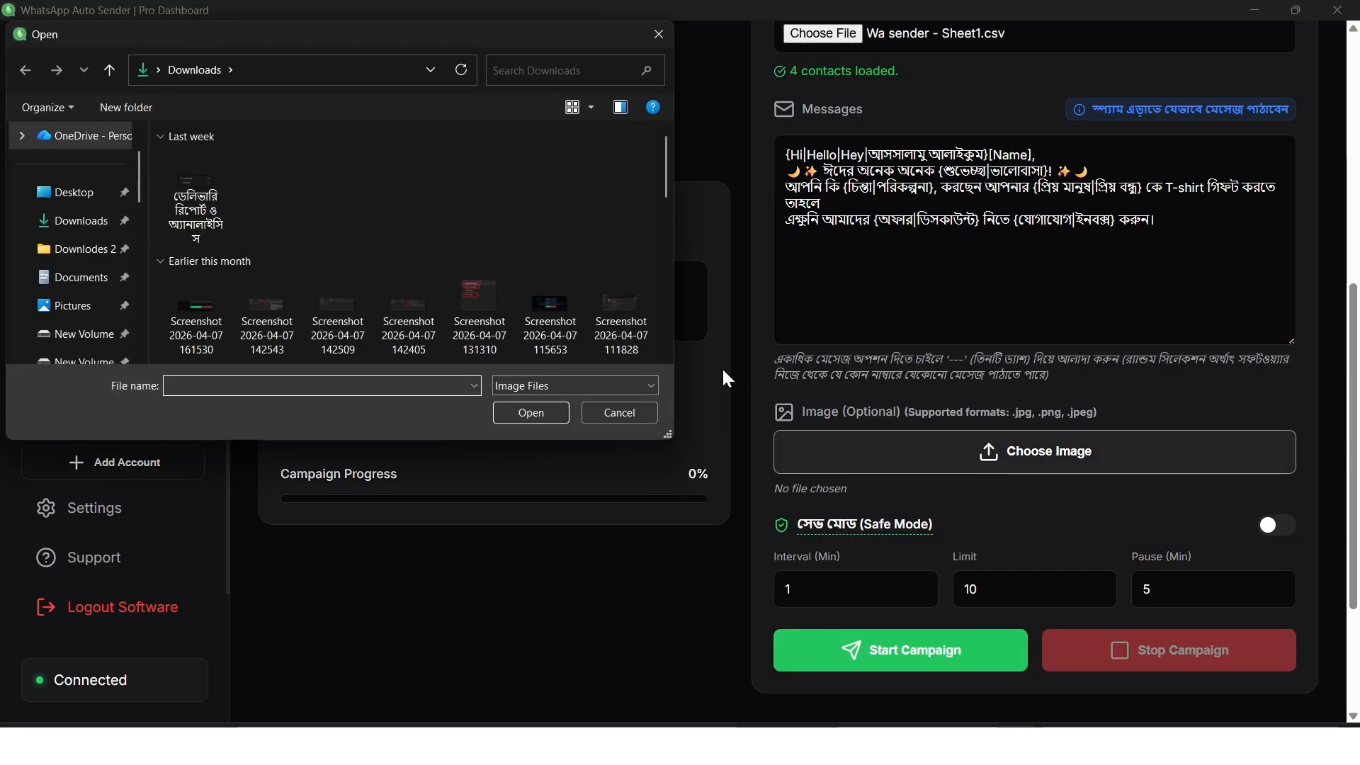
pyautogui.scroll(-2, 432, 288)
pyautogui.click(543, 207)
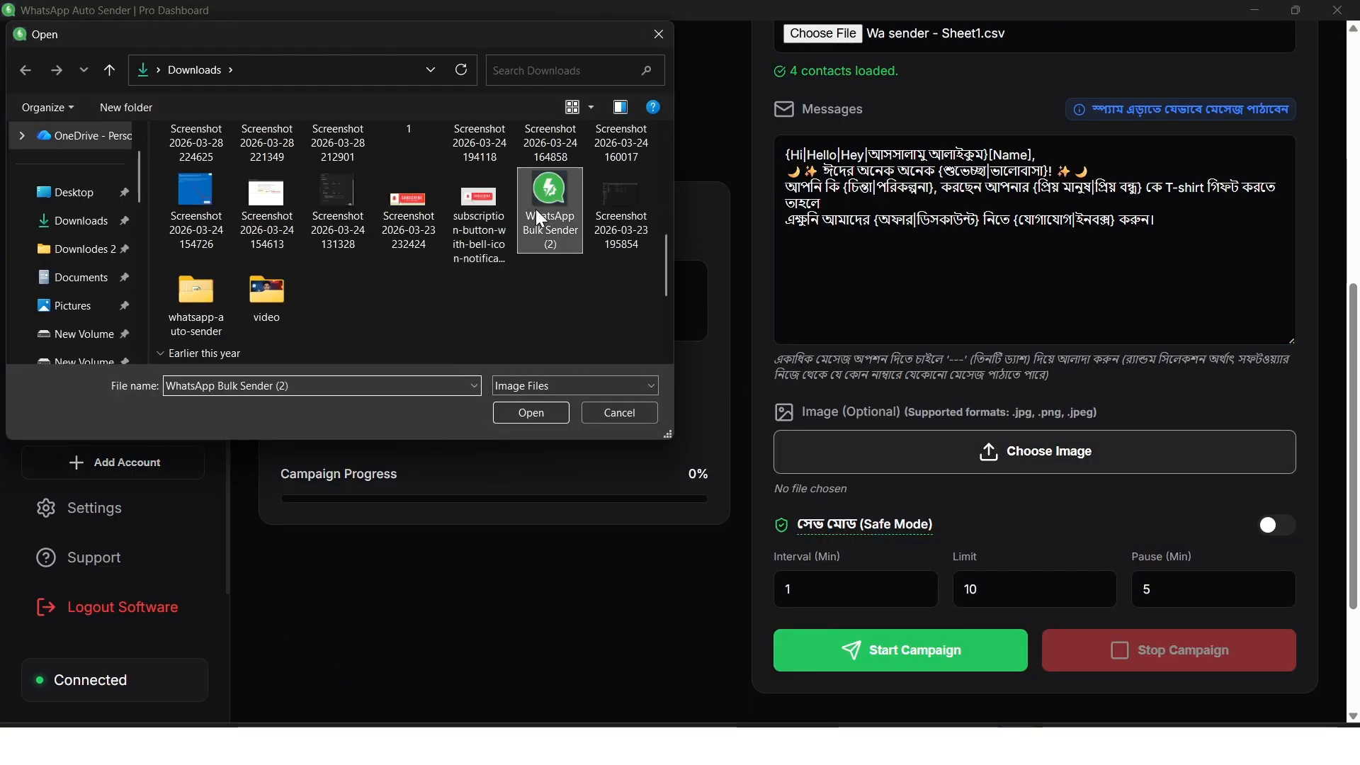
pyautogui.click(537, 410)
# Set the sending interval to 3 min, the limit to 20 and the pause to 9 min, and enable Safe Mode
pyautogui.scroll(-3, 909, 422)
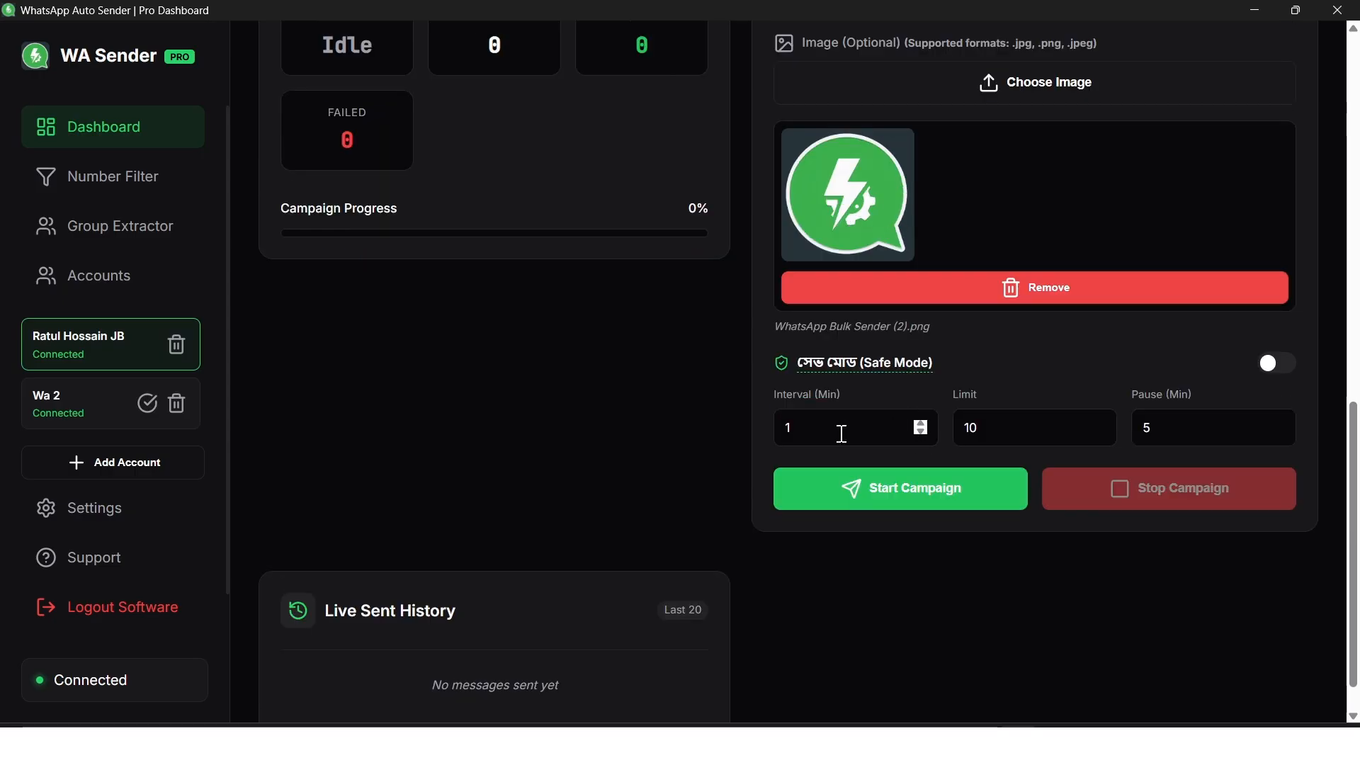
pyautogui.moveTo(838, 424); pyautogui.dragTo(762, 432)
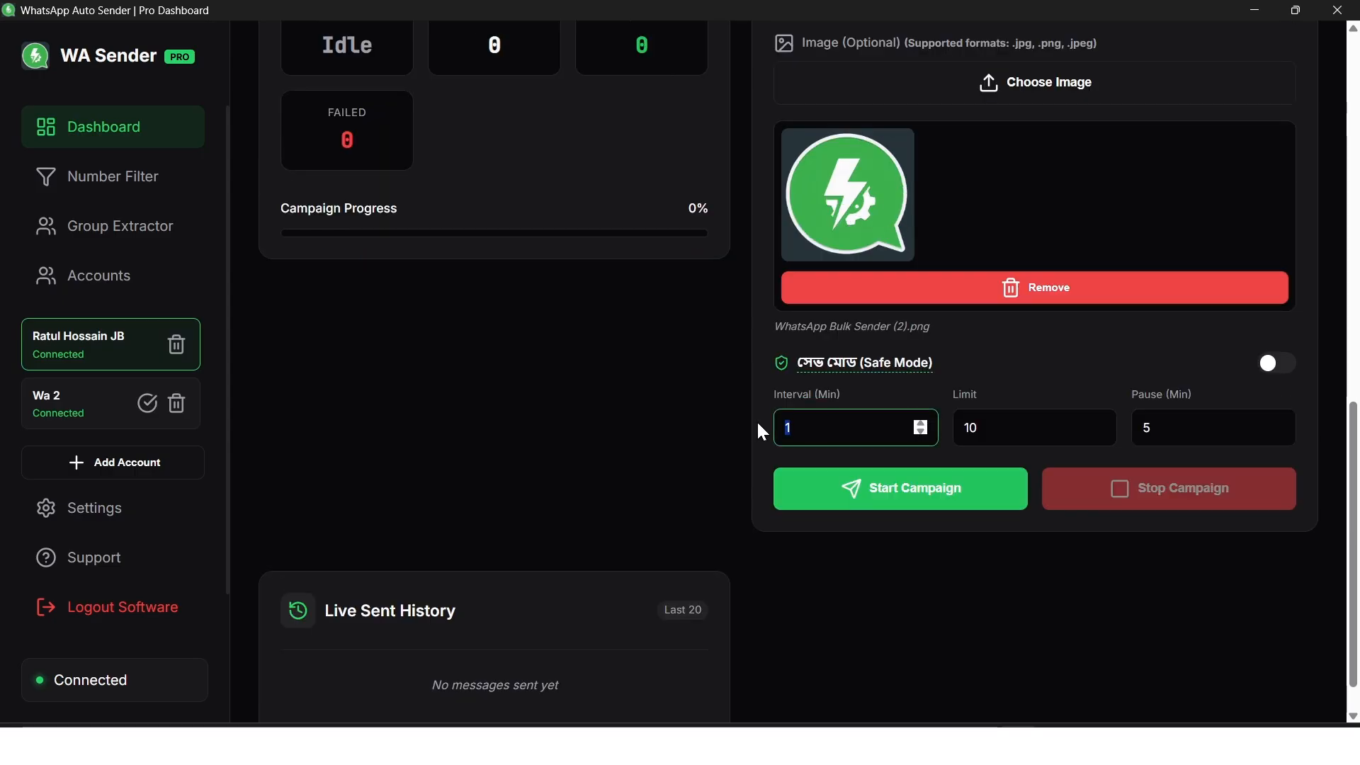
pyautogui.write('3')
pyautogui.doubleClick(963, 428)
pyautogui.write('20')
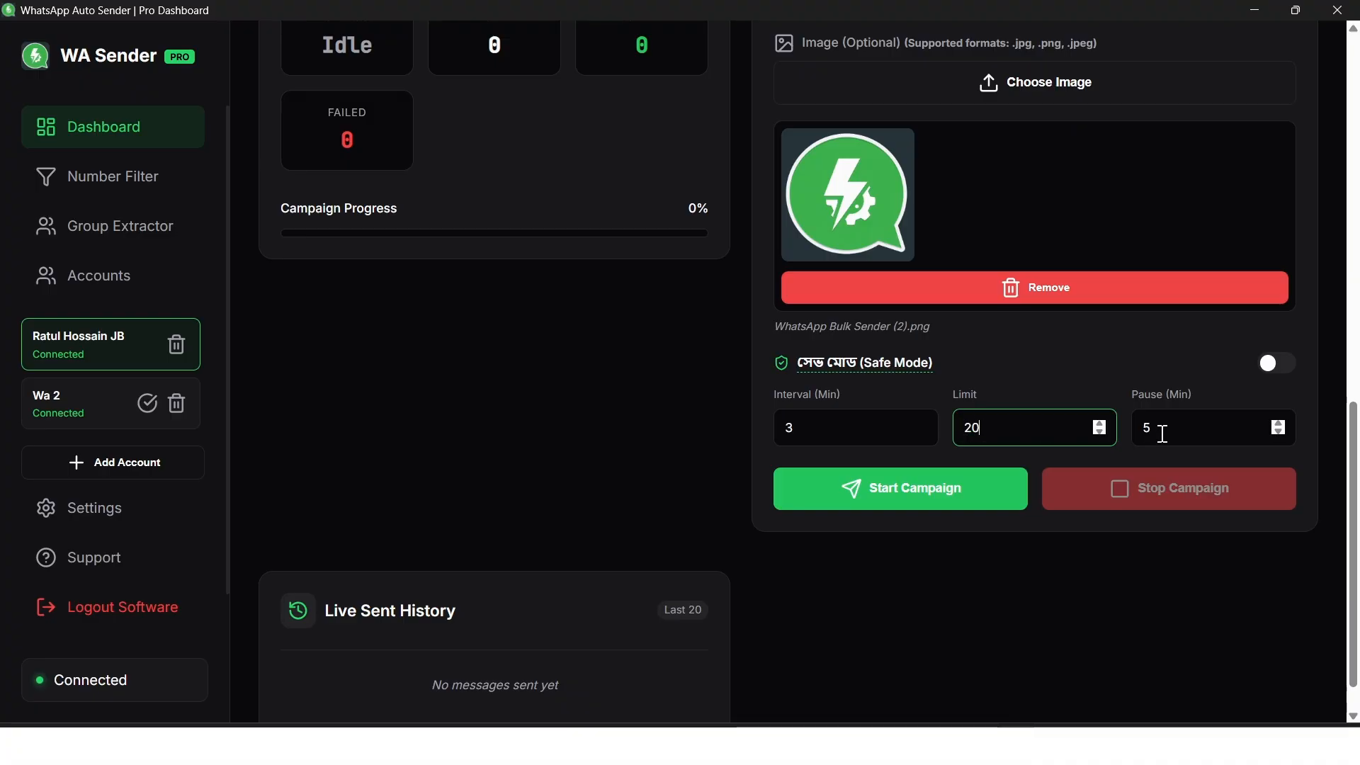
pyautogui.moveTo(1161, 429); pyautogui.dragTo(1133, 436)
pyautogui.write('9')
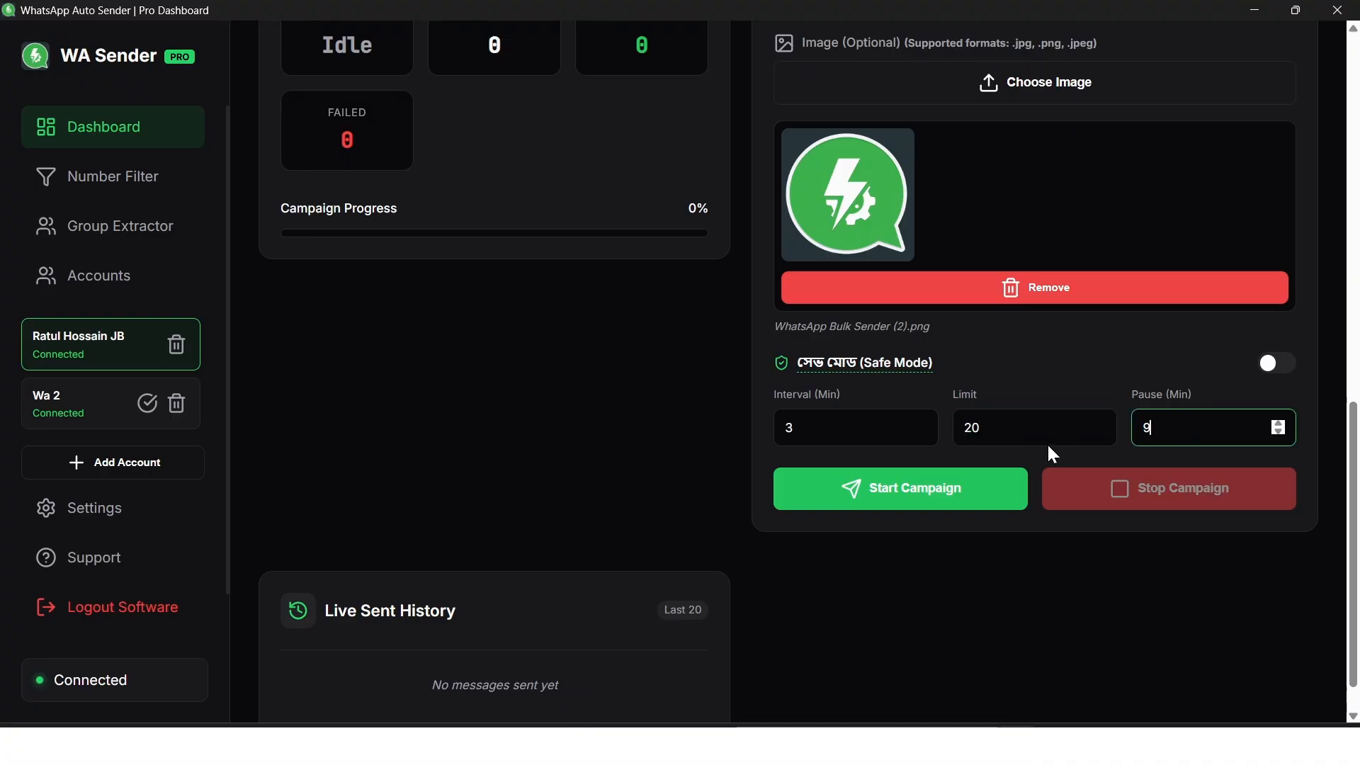
pyautogui.click(1279, 367)
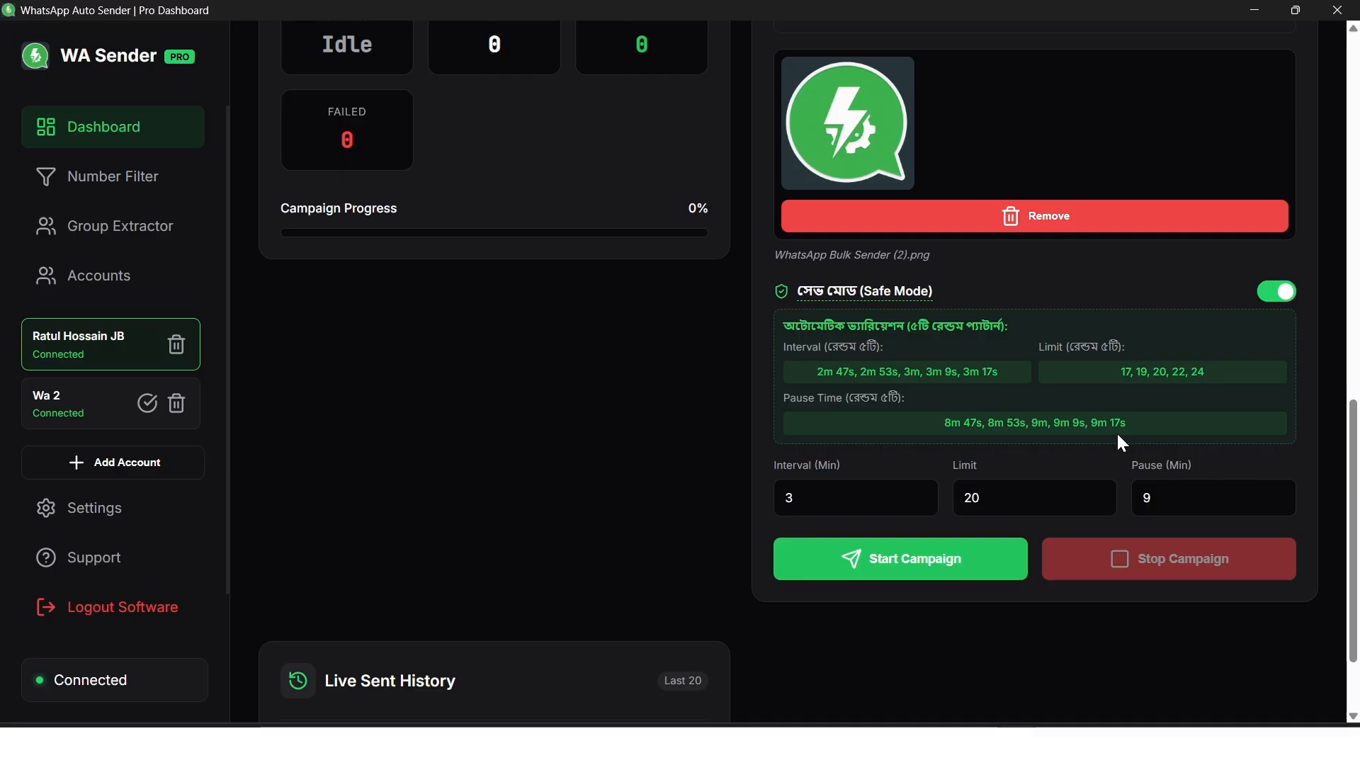
# Review the Campaign 1 contact file, message, image and timing settings, and start the campaign
pyautogui.scroll(-1, 1117, 431)
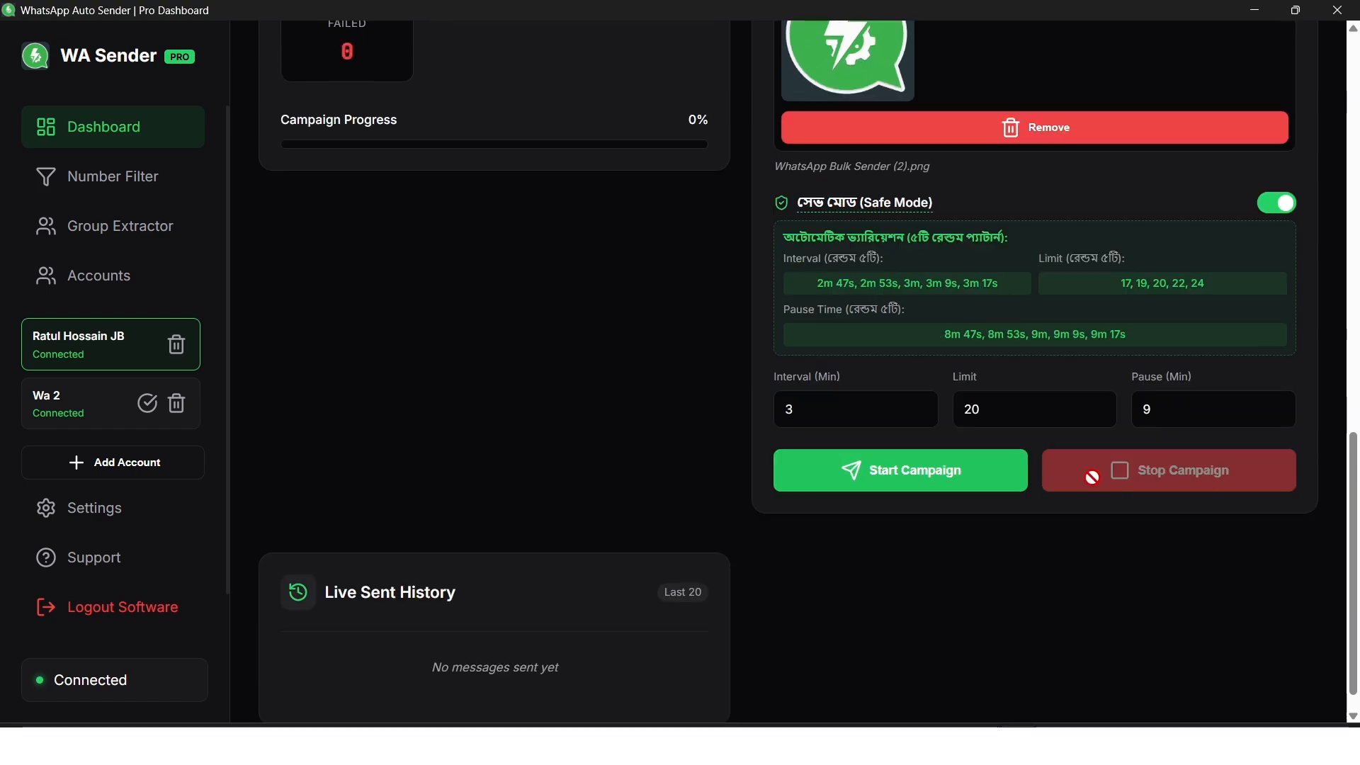
pyautogui.scroll(10, 734, 278)
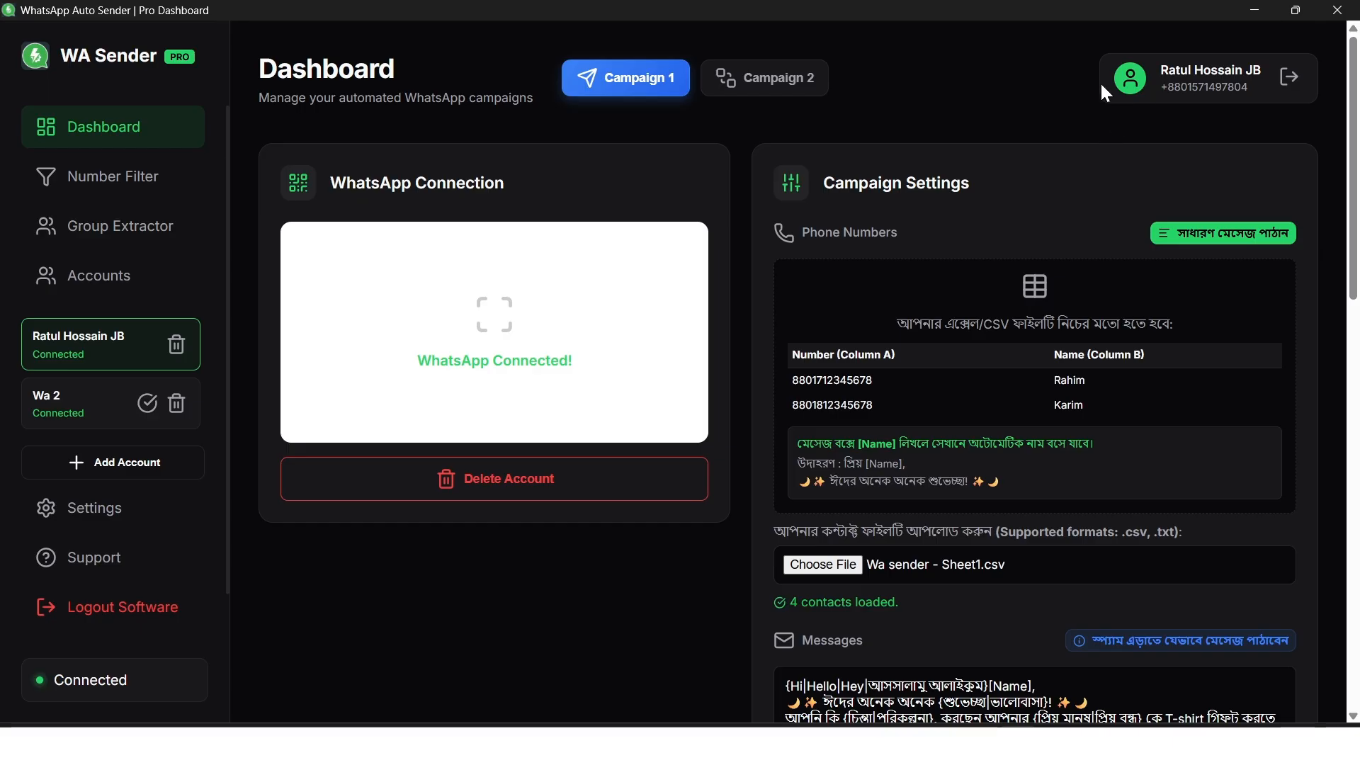
pyautogui.scroll(-5, 1075, 211)
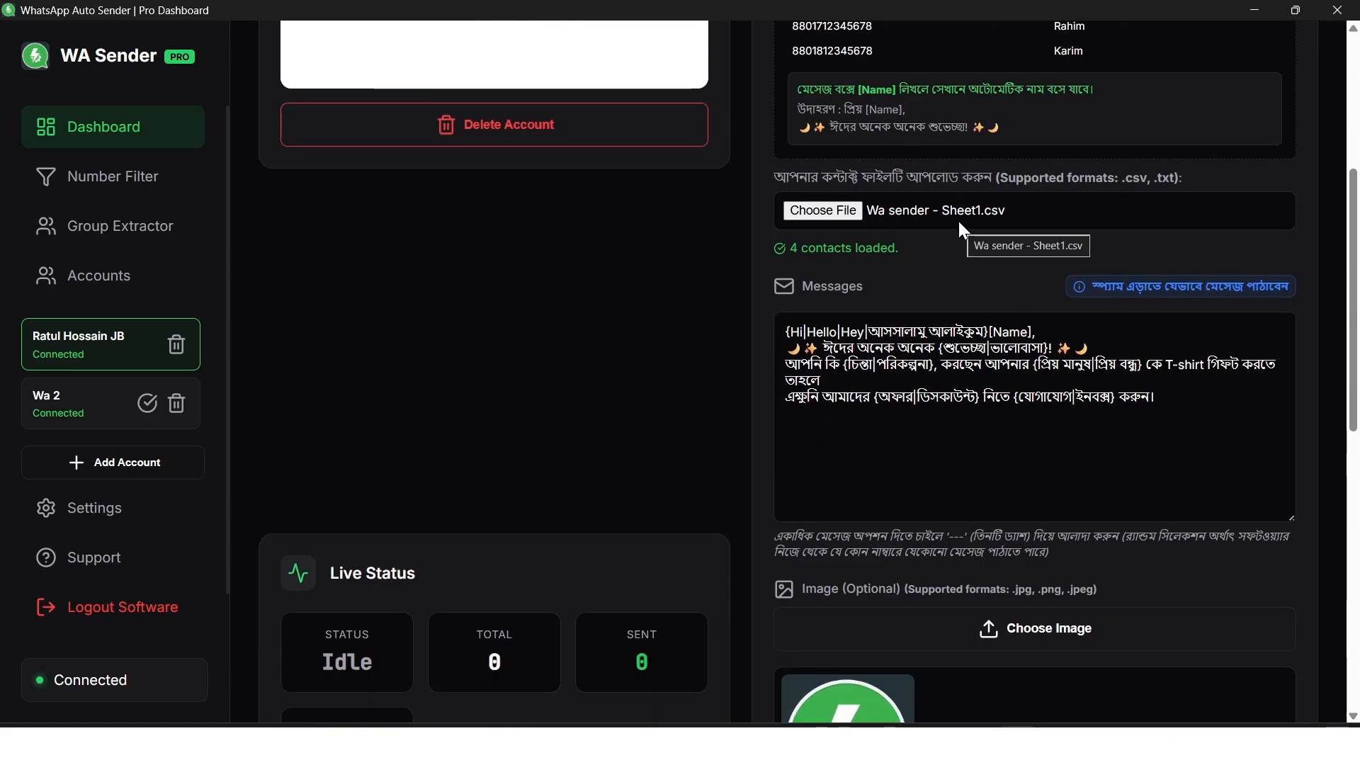
pyautogui.scroll(-4, 950, 256)
pyautogui.scroll(1, 978, 210)
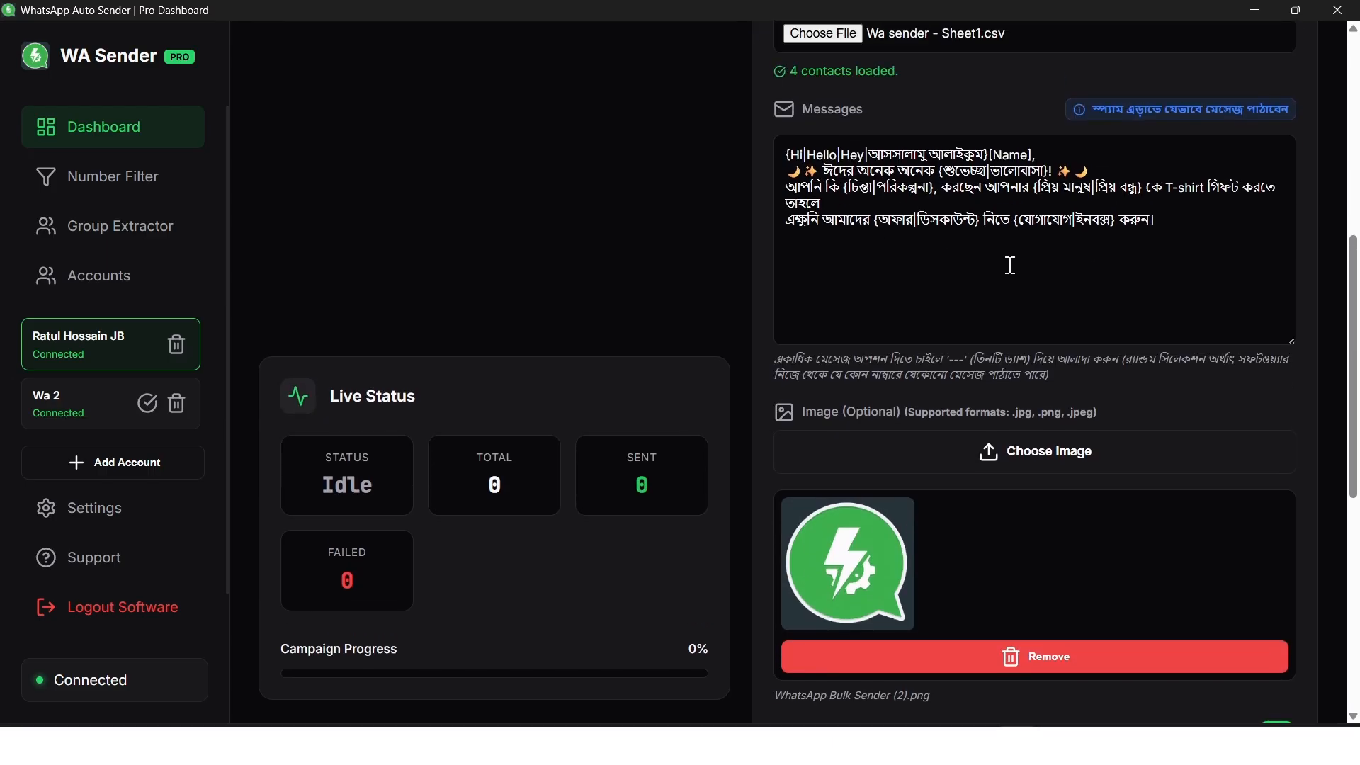
pyautogui.scroll(-3, 1011, 265)
pyautogui.scroll(-3, 970, 327)
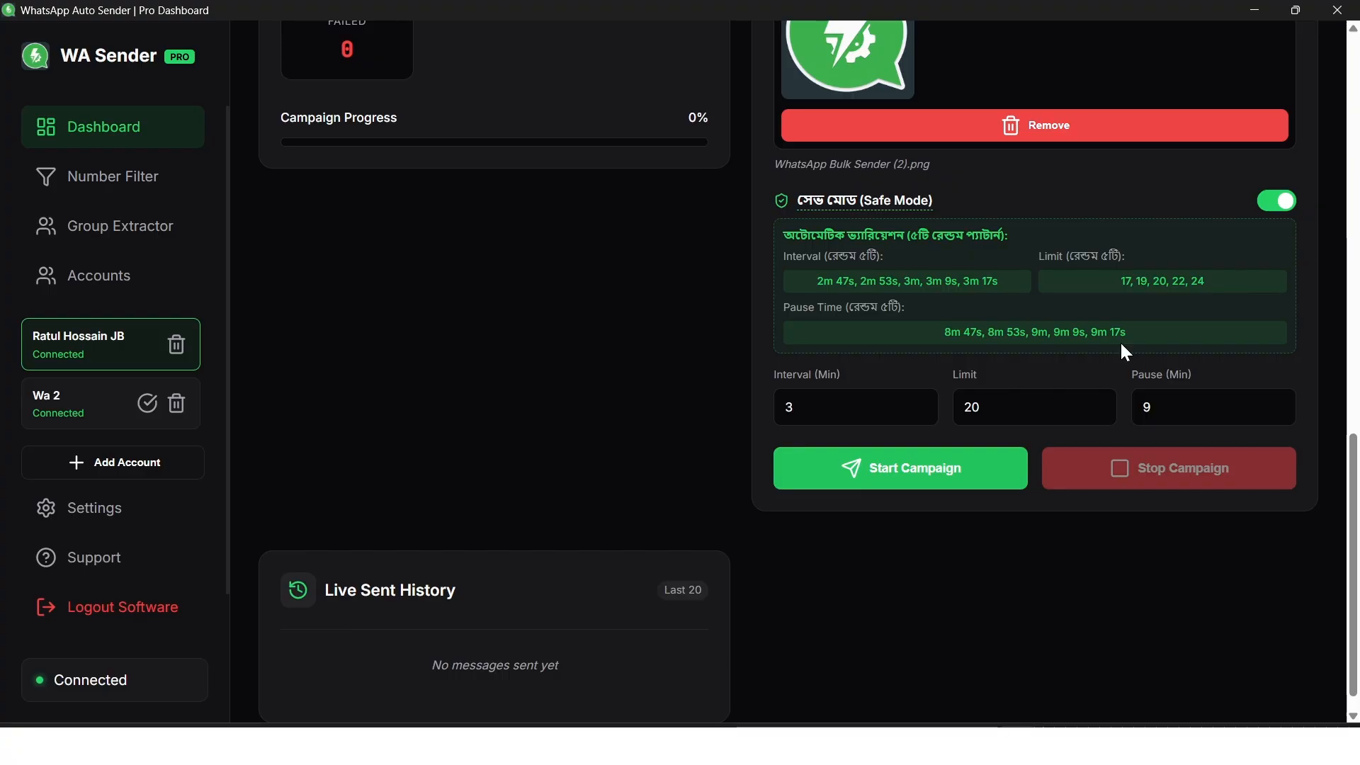
pyautogui.click(898, 485)
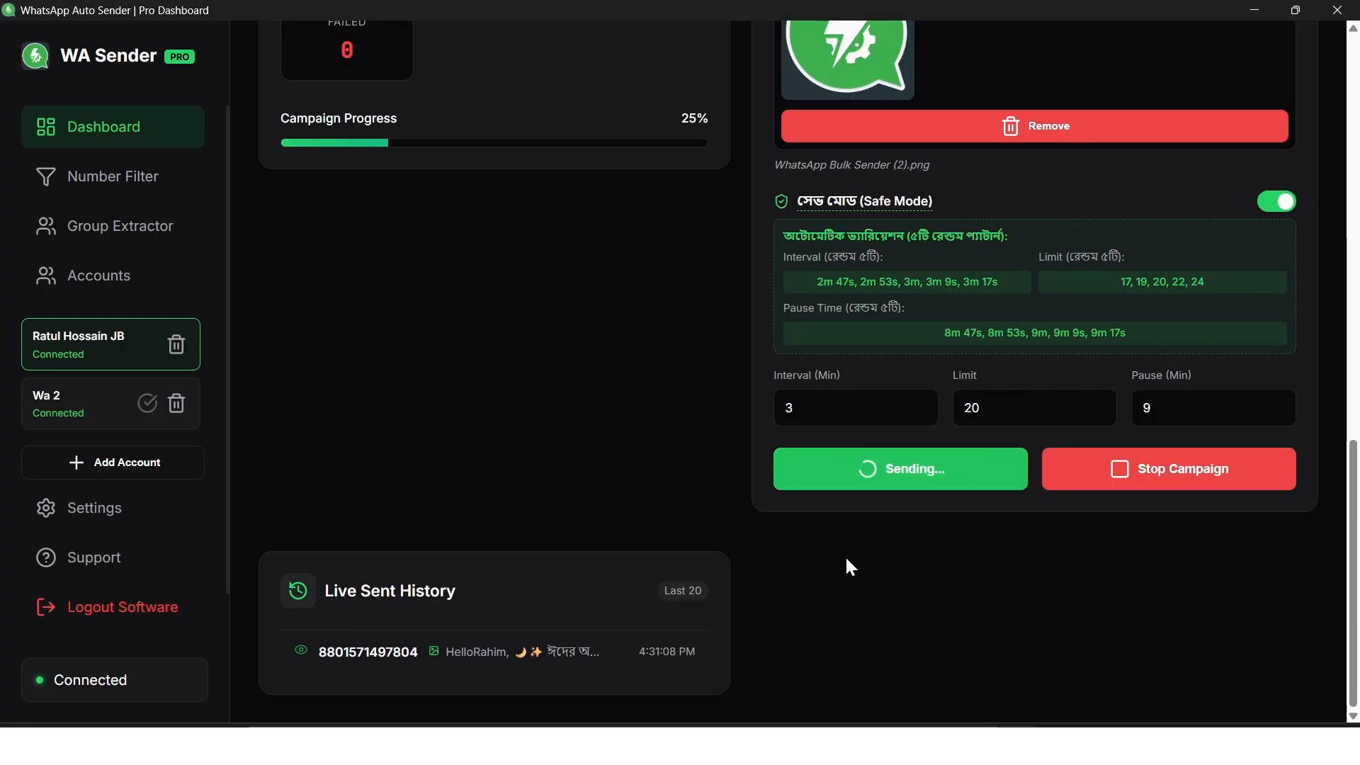
# Examine the Live Status figures of the running campaign, including the total number of contacts
pyautogui.scroll(3, 767, 560)
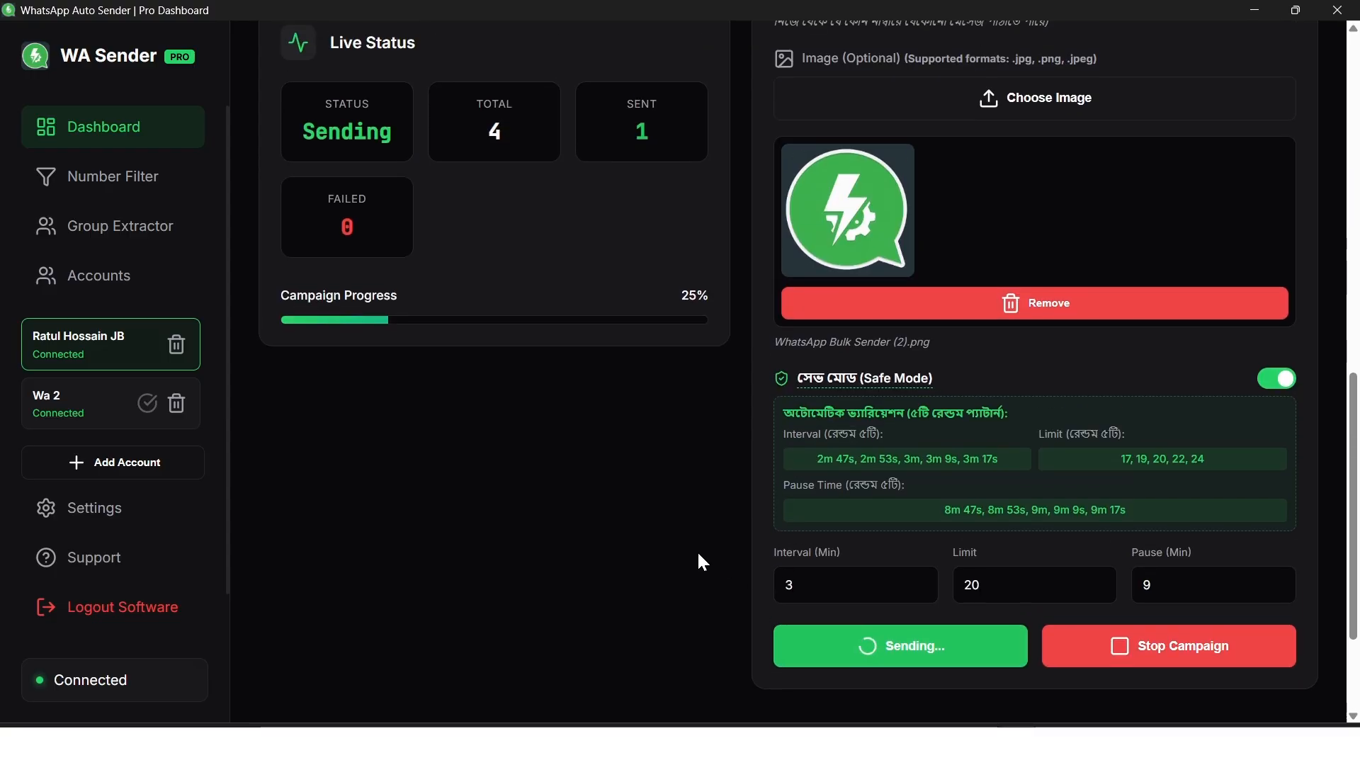
pyautogui.scroll(3, 703, 590)
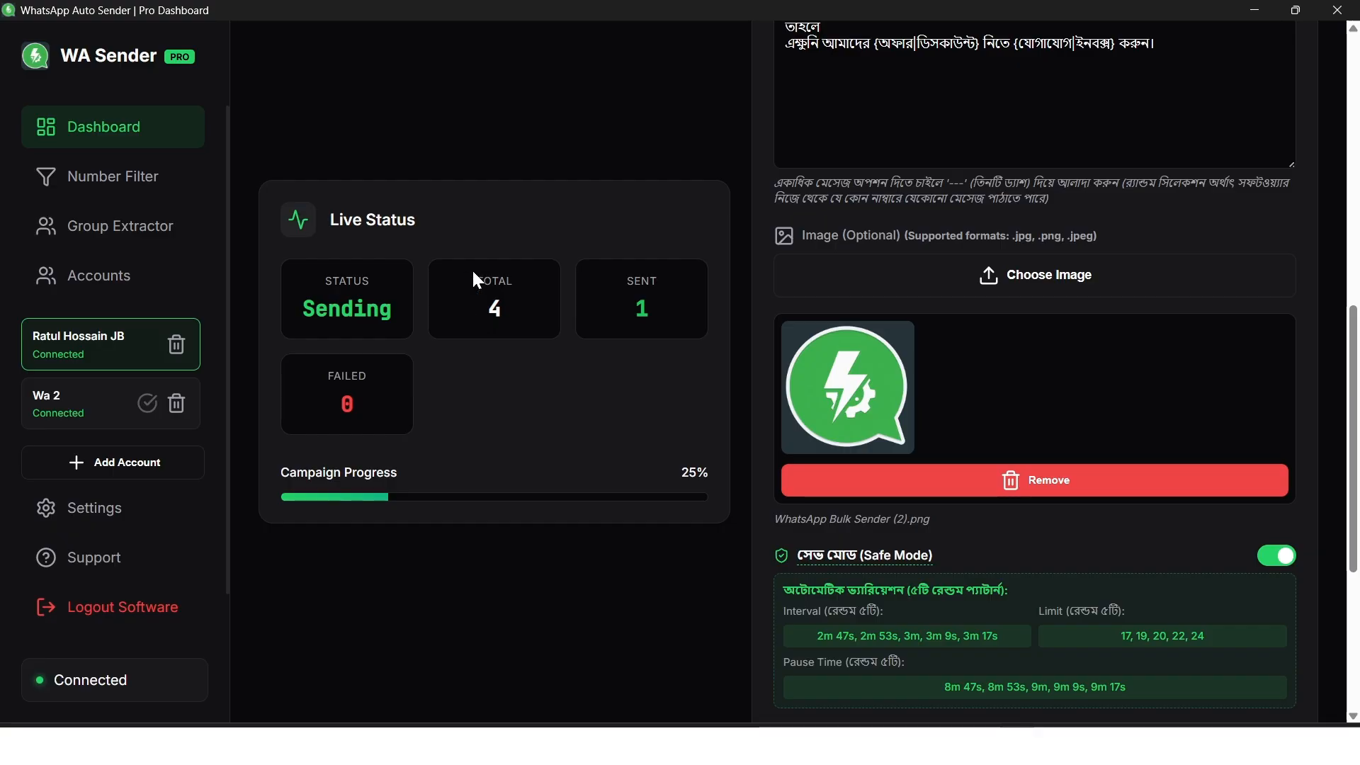
pyautogui.moveTo(506, 275); pyautogui.dragTo(520, 278)
pyautogui.moveTo(515, 310); pyautogui.dragTo(489, 306)
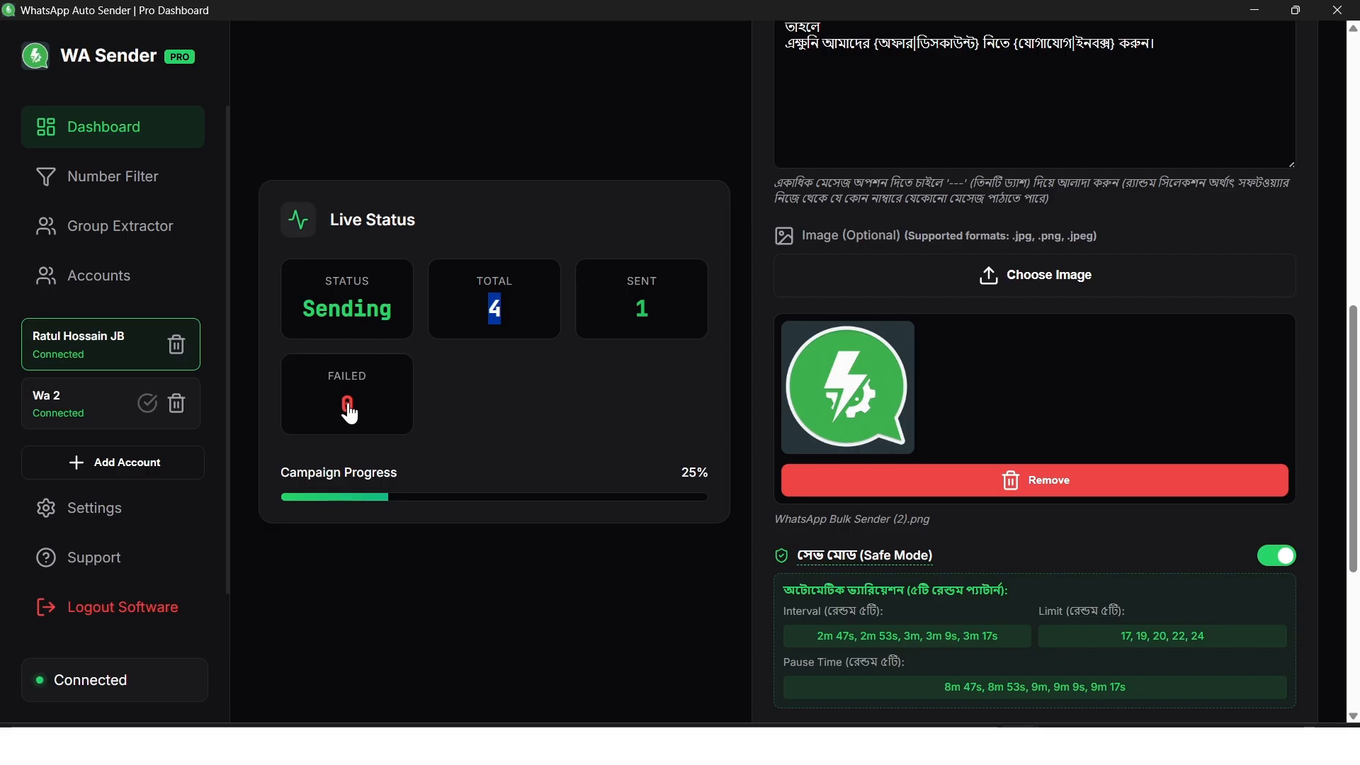
# Open the exports of sent numbers and failed numbers from Live Status and dismiss both without saving
pyautogui.click(671, 355)
pyautogui.click(645, 301)
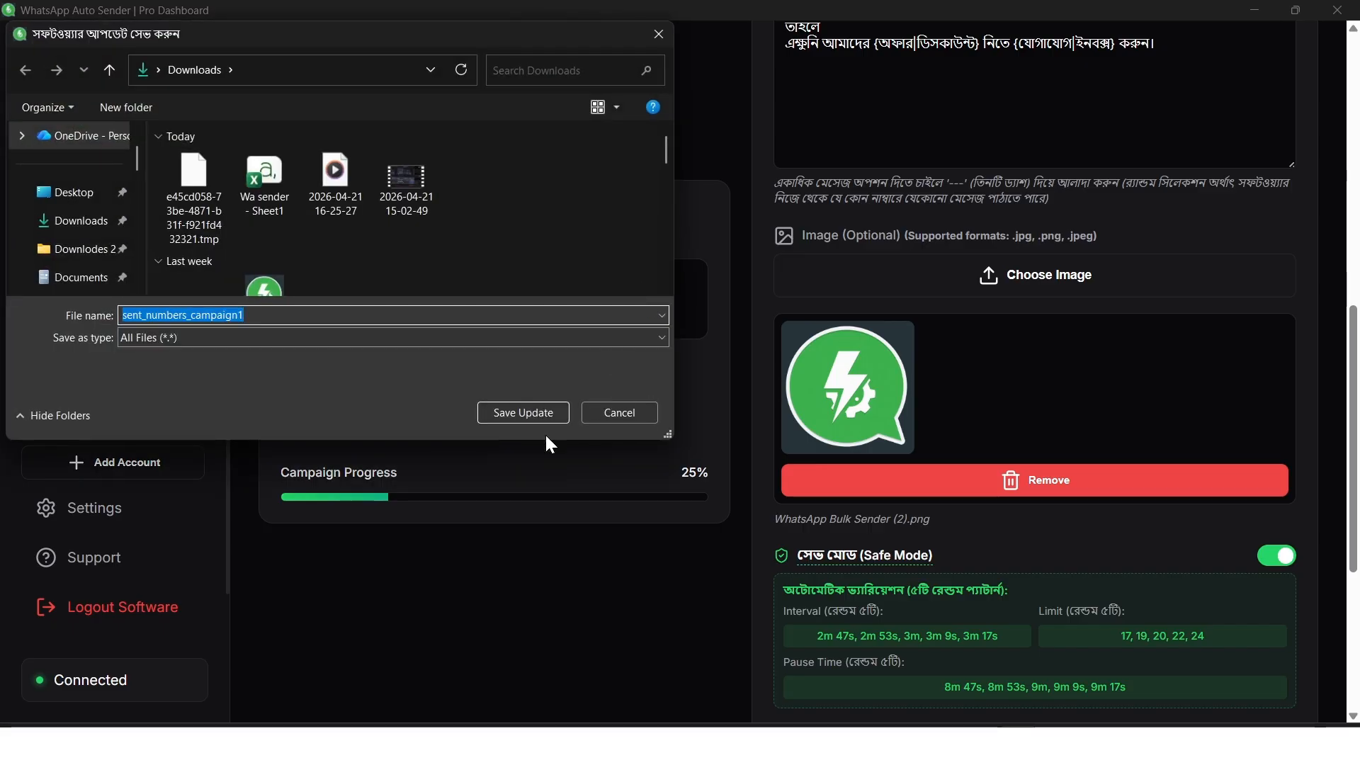
pyautogui.click(635, 413)
pyautogui.click(370, 409)
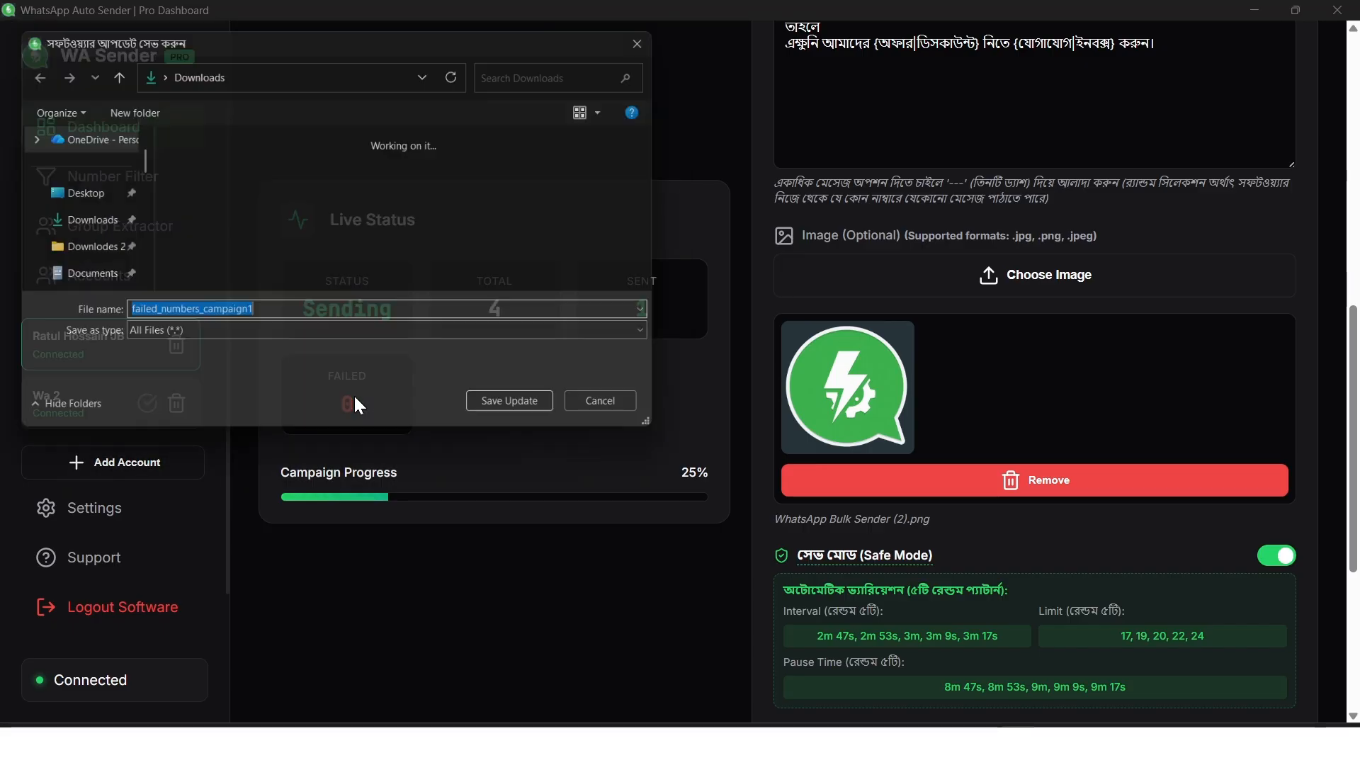
pyautogui.click(613, 411)
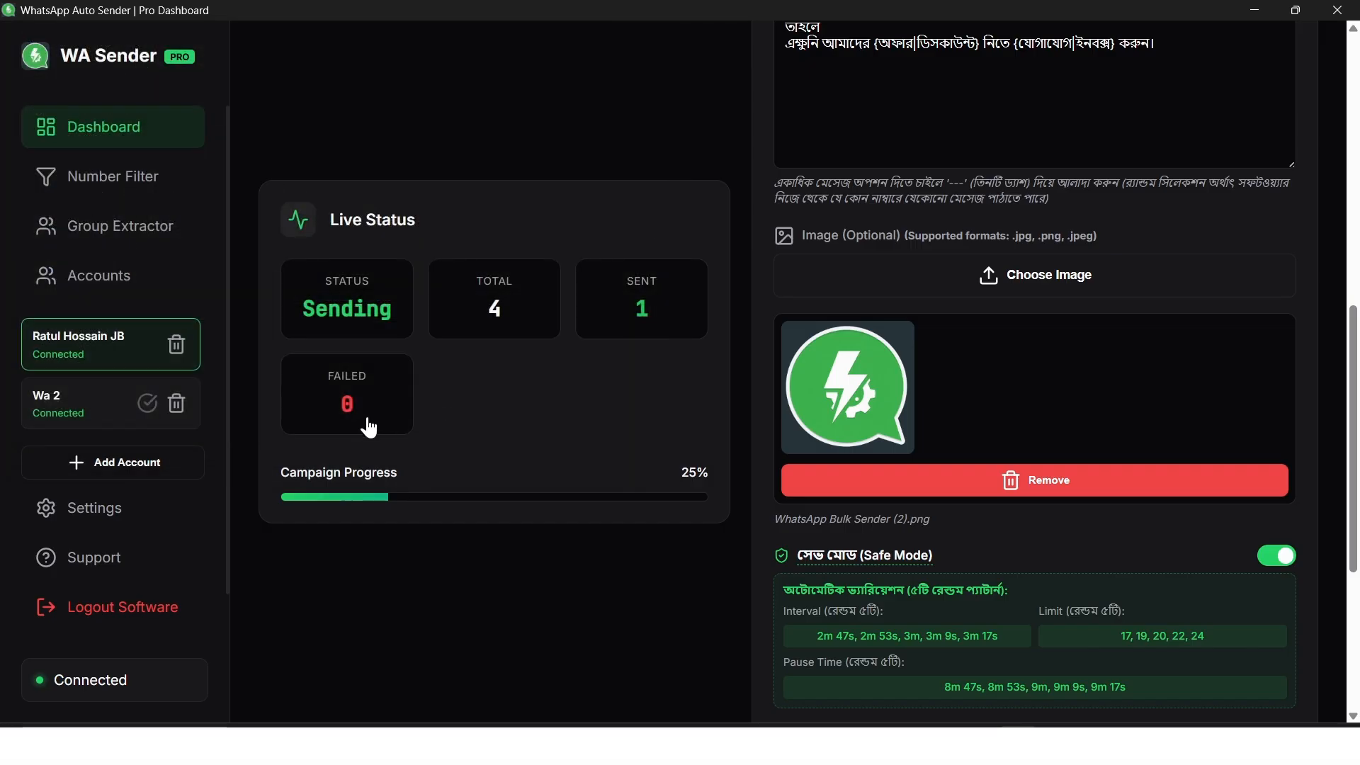
# Switch to Campaign 2 and try to assign it the WhatsApp account already used by Campaign 1
pyautogui.scroll(8, 635, 425)
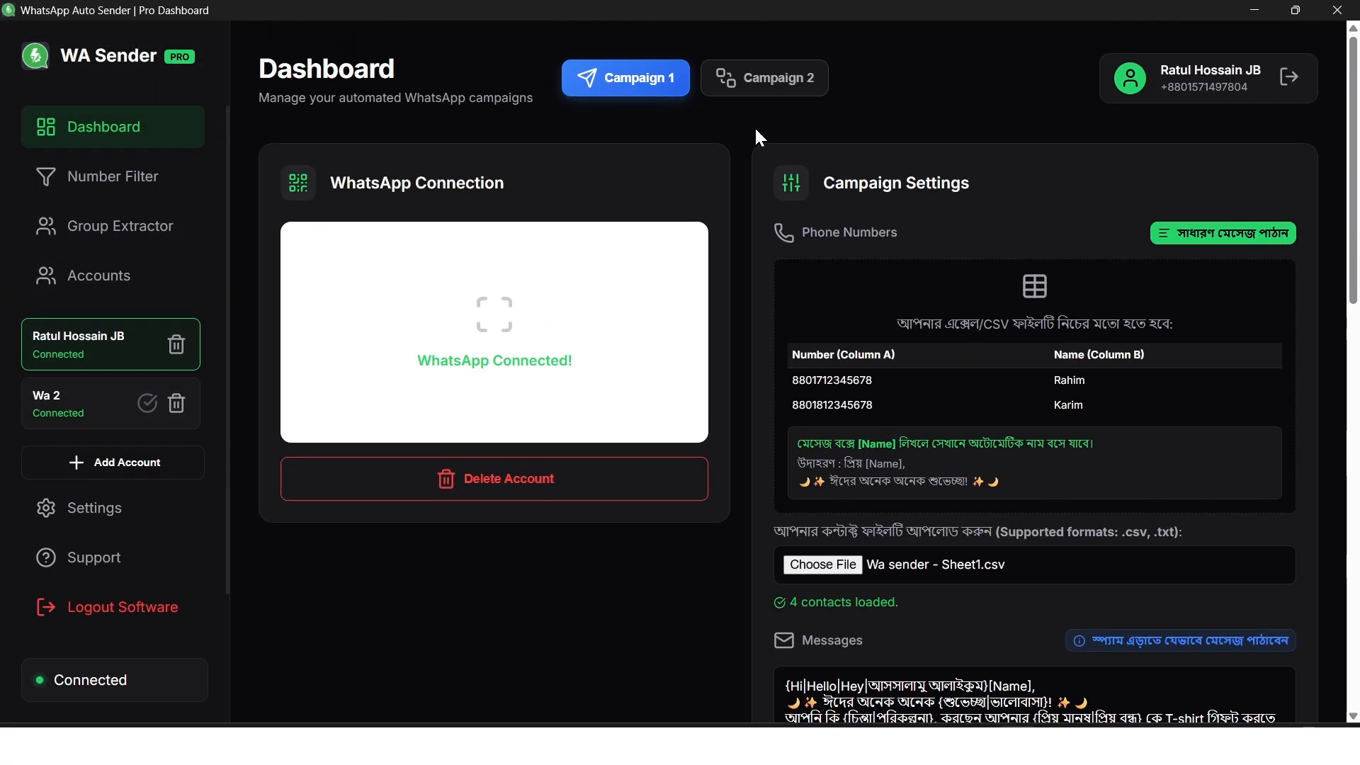
pyautogui.click(777, 82)
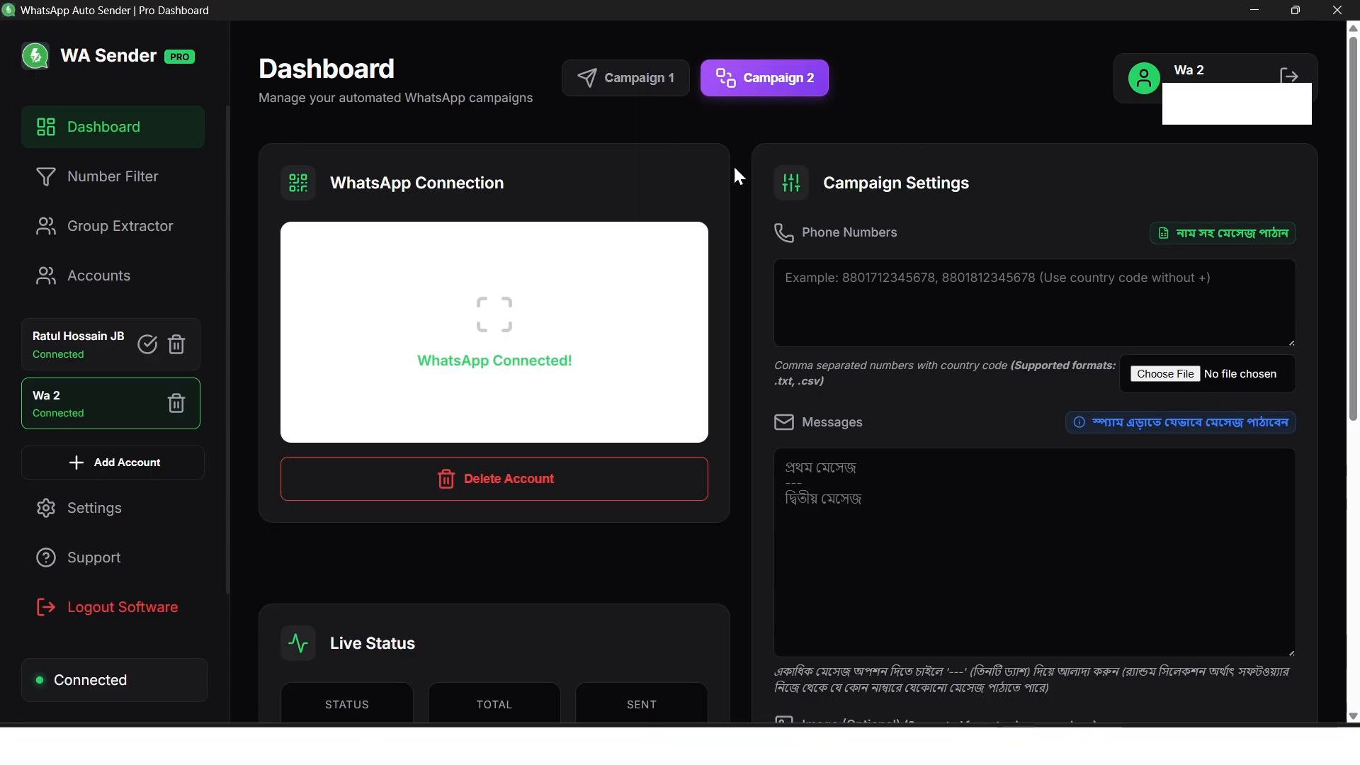
pyautogui.moveTo(125, 339); pyautogui.dragTo(40, 337)
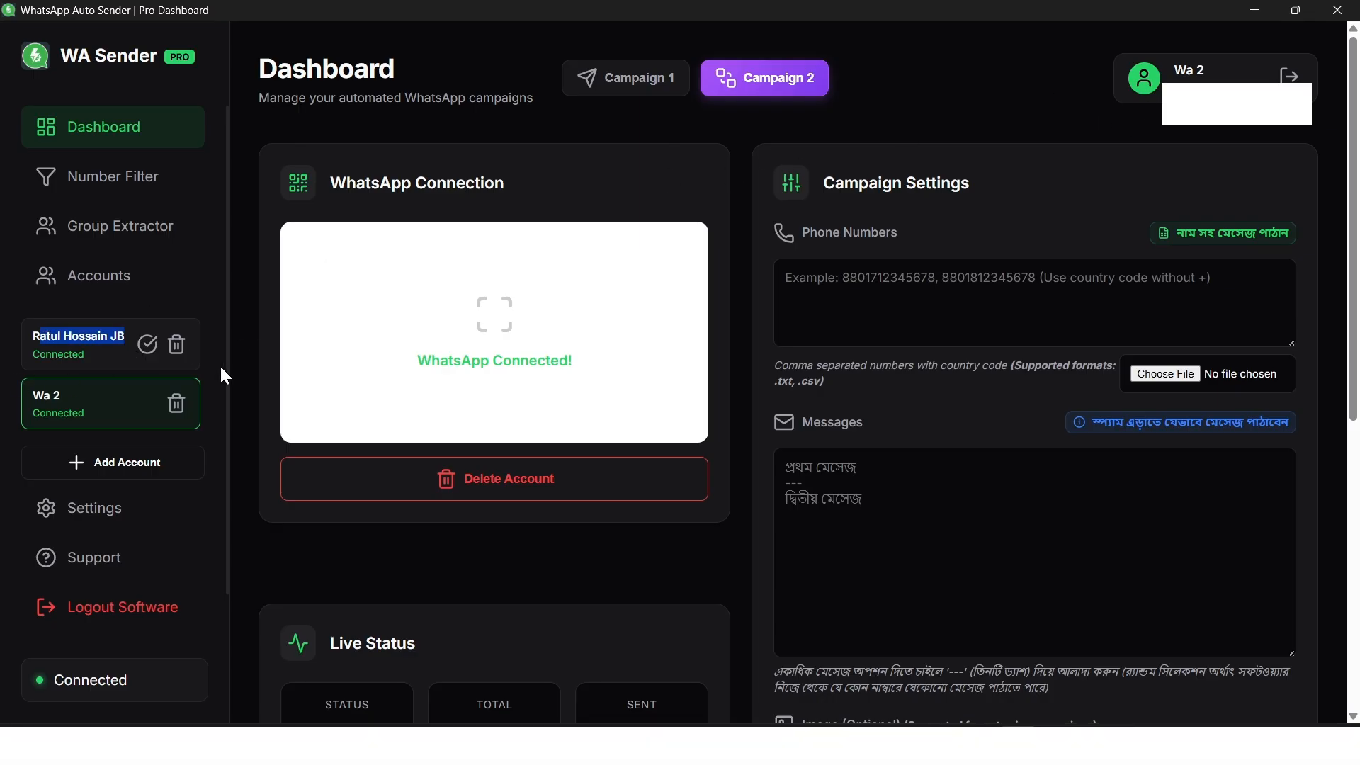
pyautogui.click(147, 344)
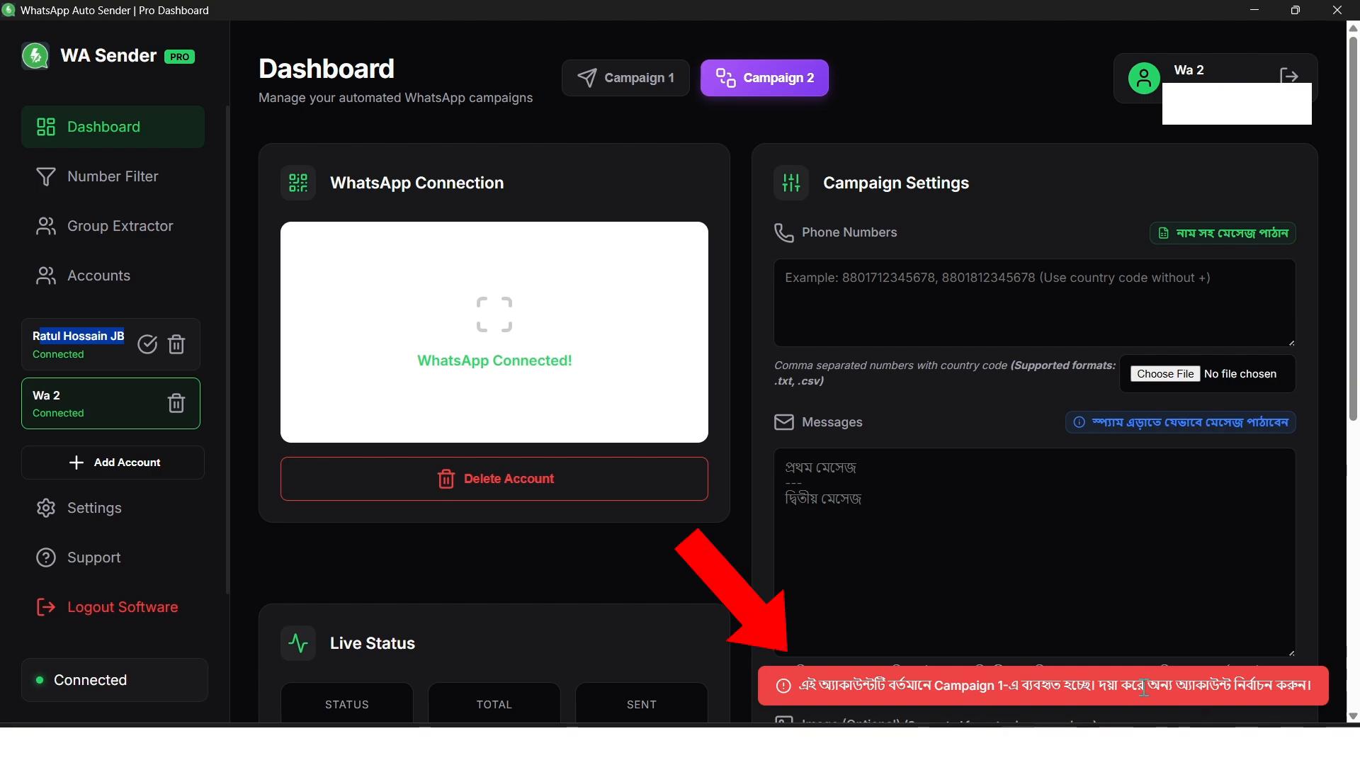
# Check that Campaign 2 uses the Wa 2 account, compare it with Campaign 1, and return to Campaign 2
pyautogui.click(118, 410)
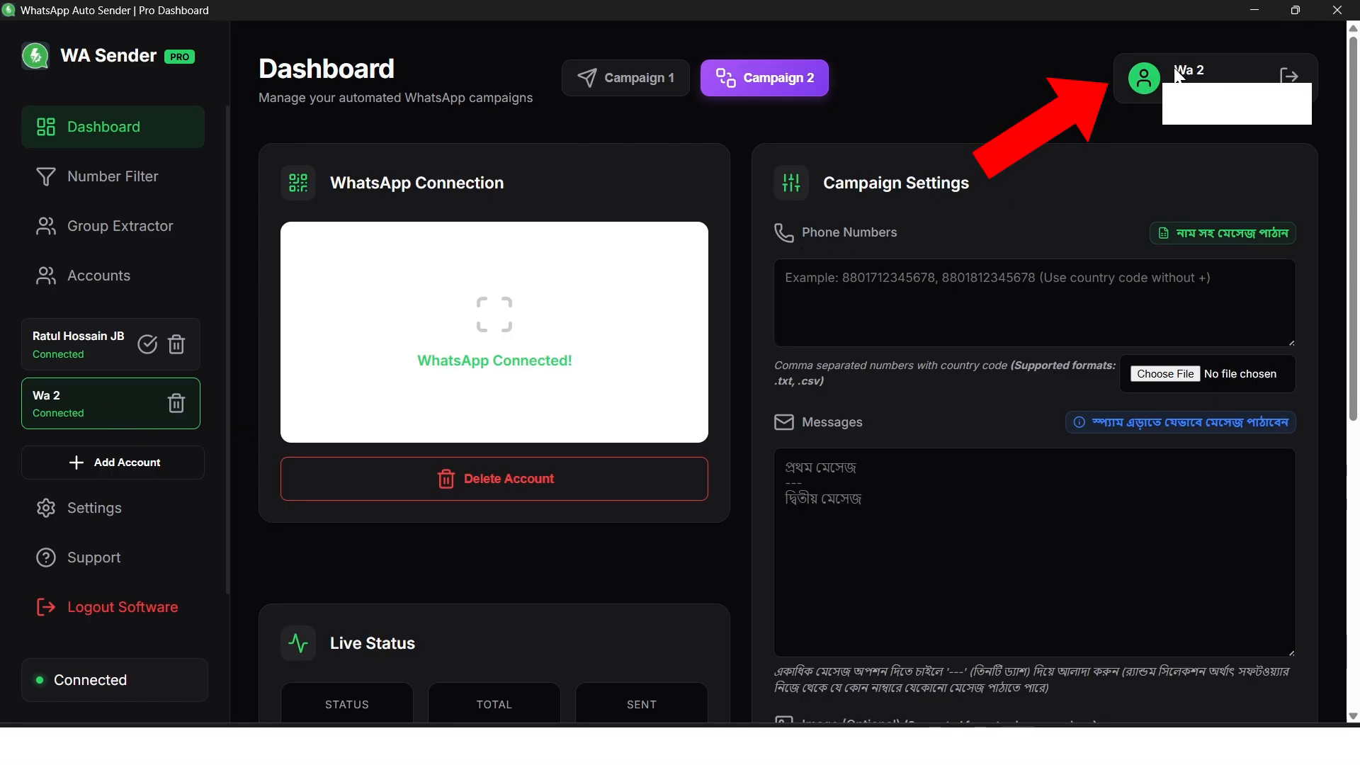
pyautogui.moveTo(1174, 69); pyautogui.dragTo(1216, 69)
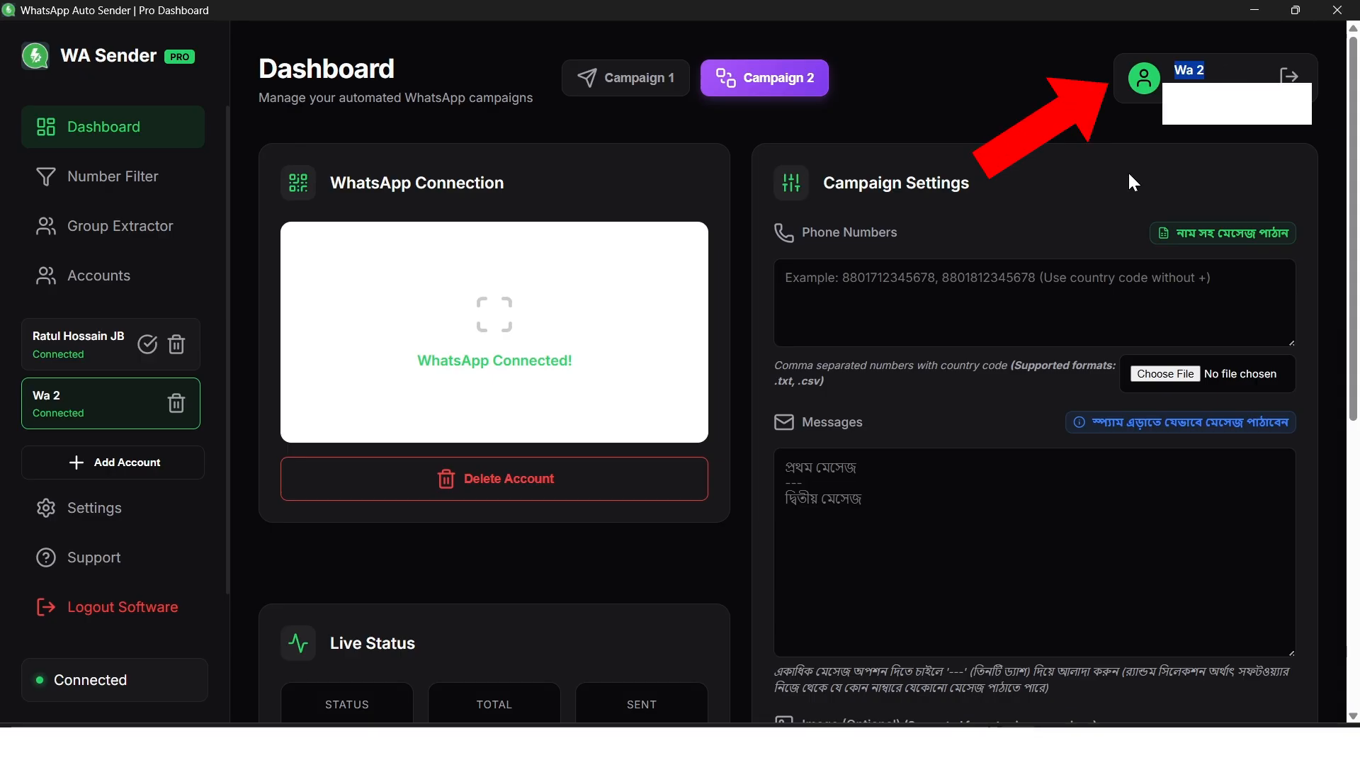
pyautogui.scroll(-1, 946, 212)
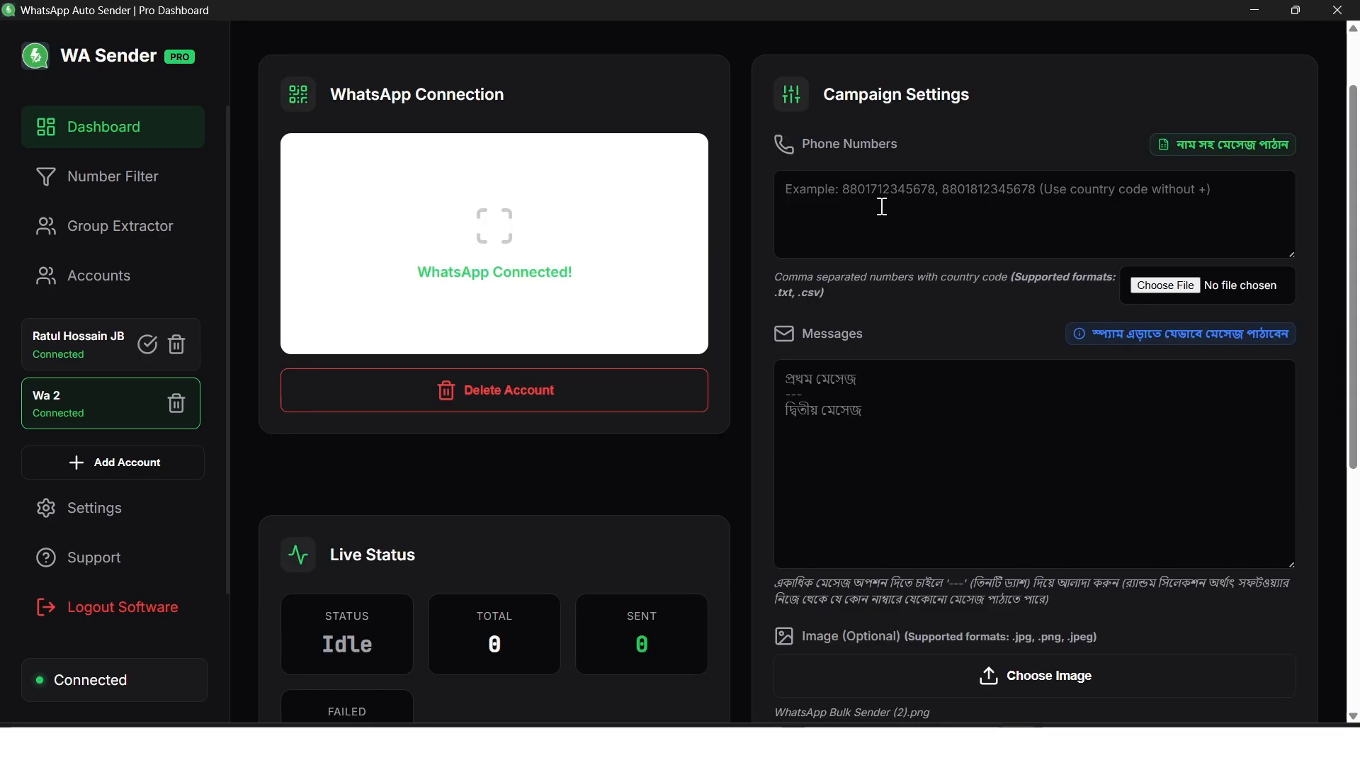
pyautogui.scroll(1, 662, 131)
pyautogui.click(631, 80)
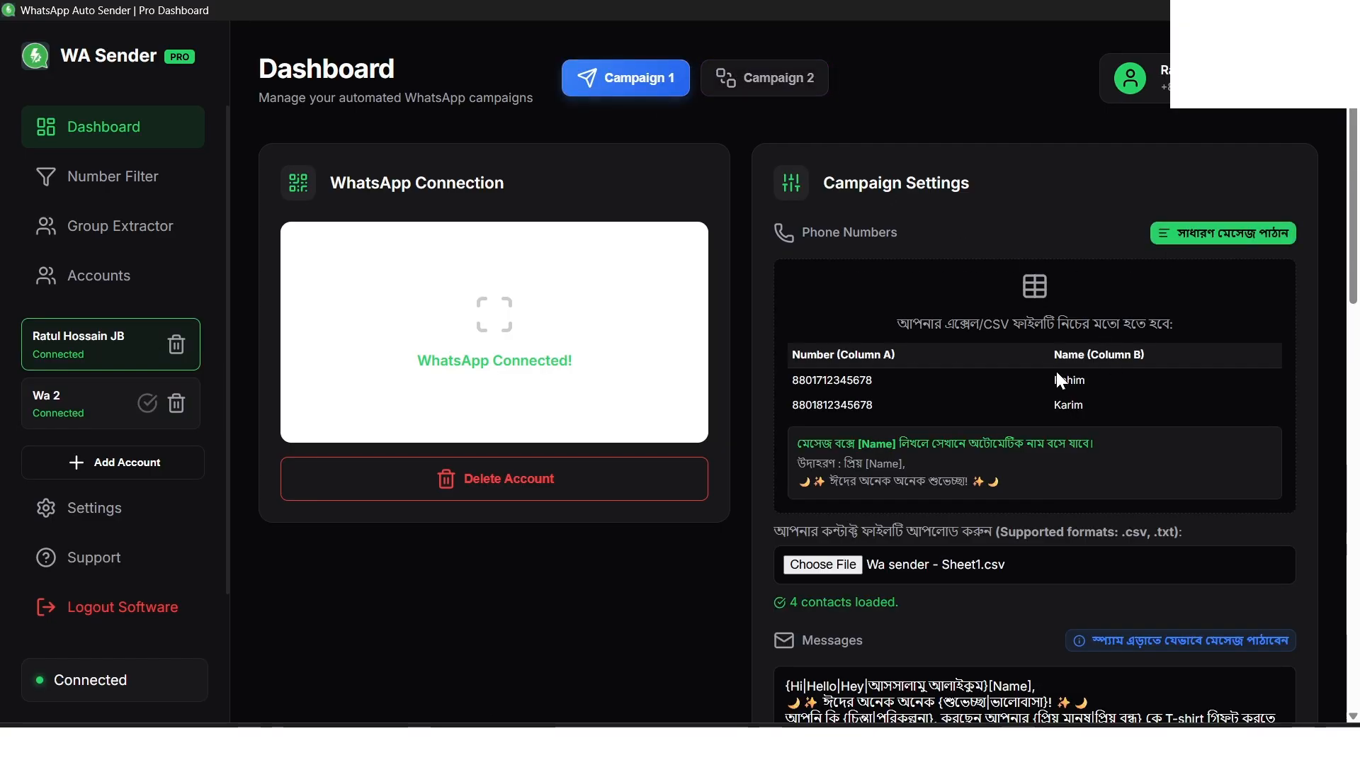
pyautogui.click(767, 79)
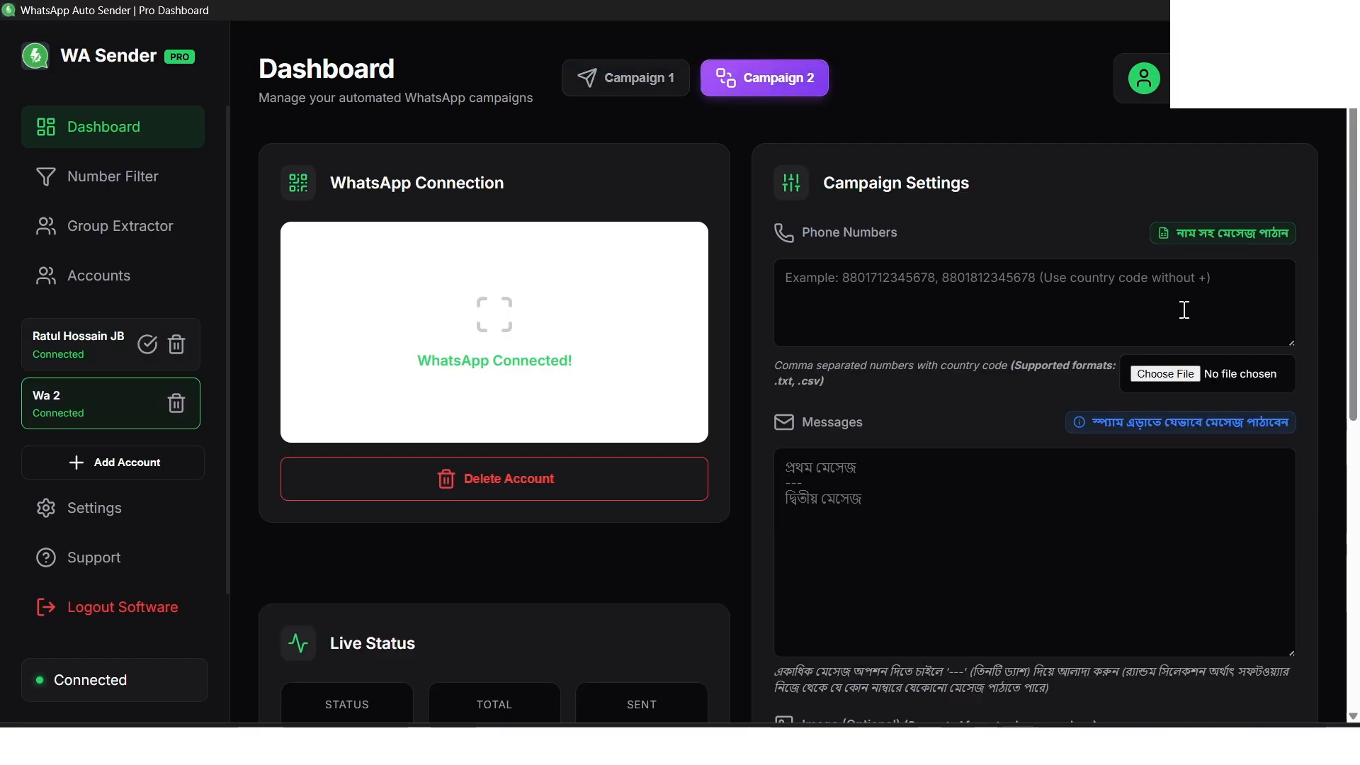
# Try entering the copied phone number three times, separated by commas, in Campaign 2's Phone Numbers field, and clear the field
pyautogui.click(1087, 297)
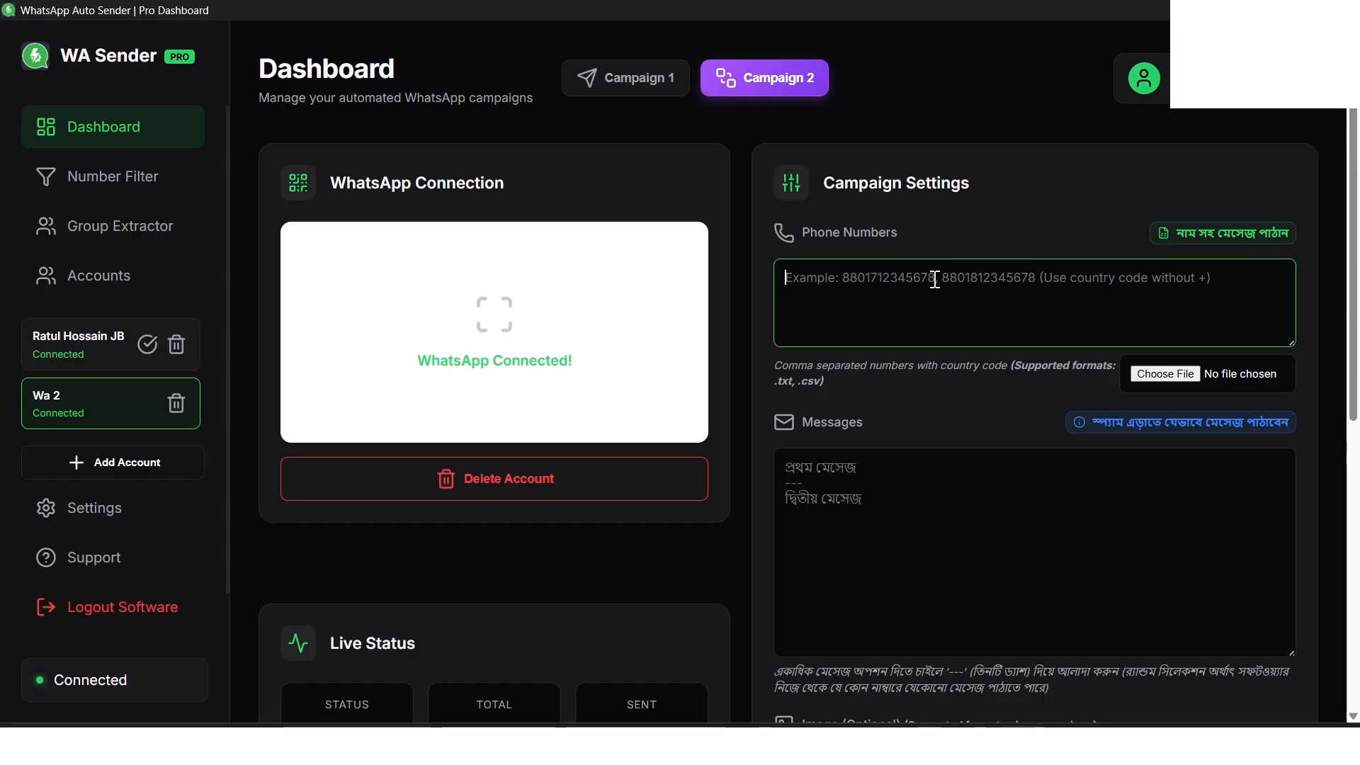
pyautogui.hotkey('ctrl', 'v')
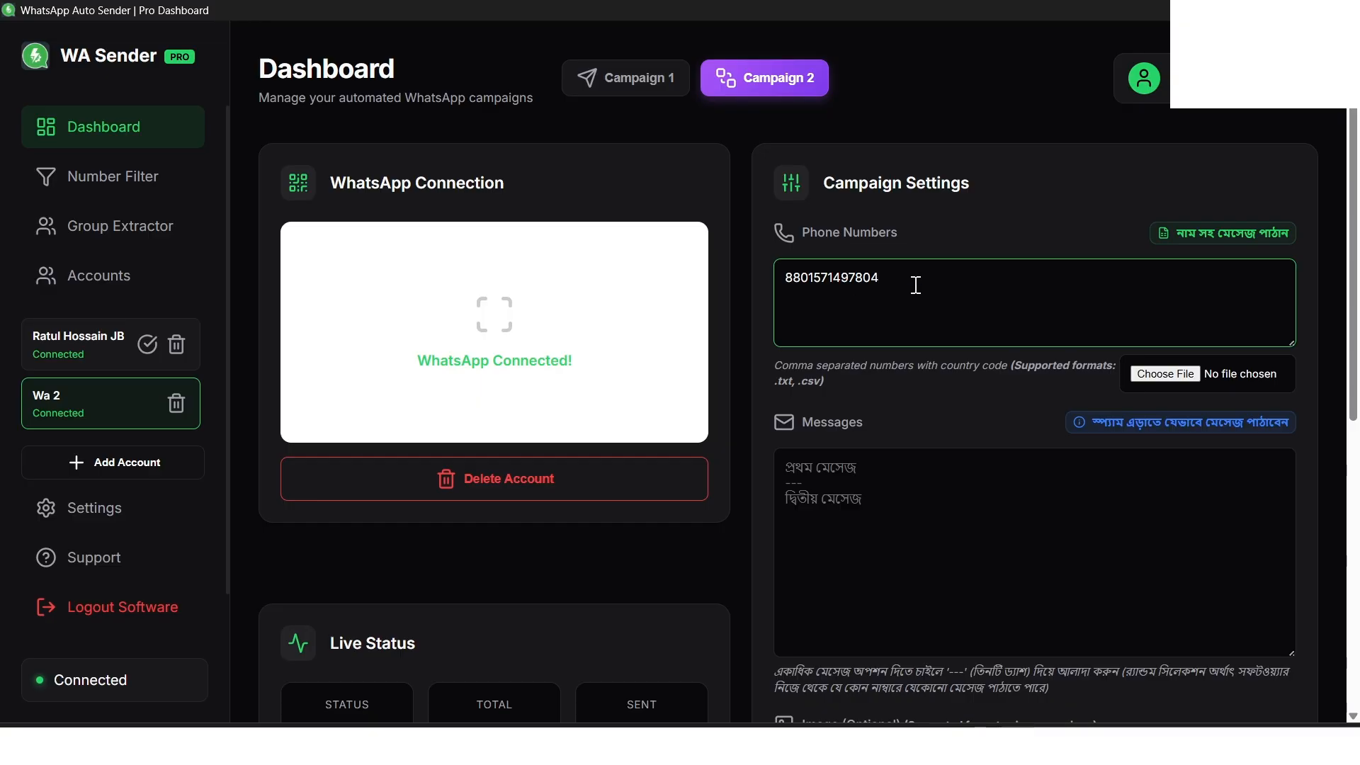
pyautogui.write(',')
pyautogui.hotkey('ctrl', 'v')
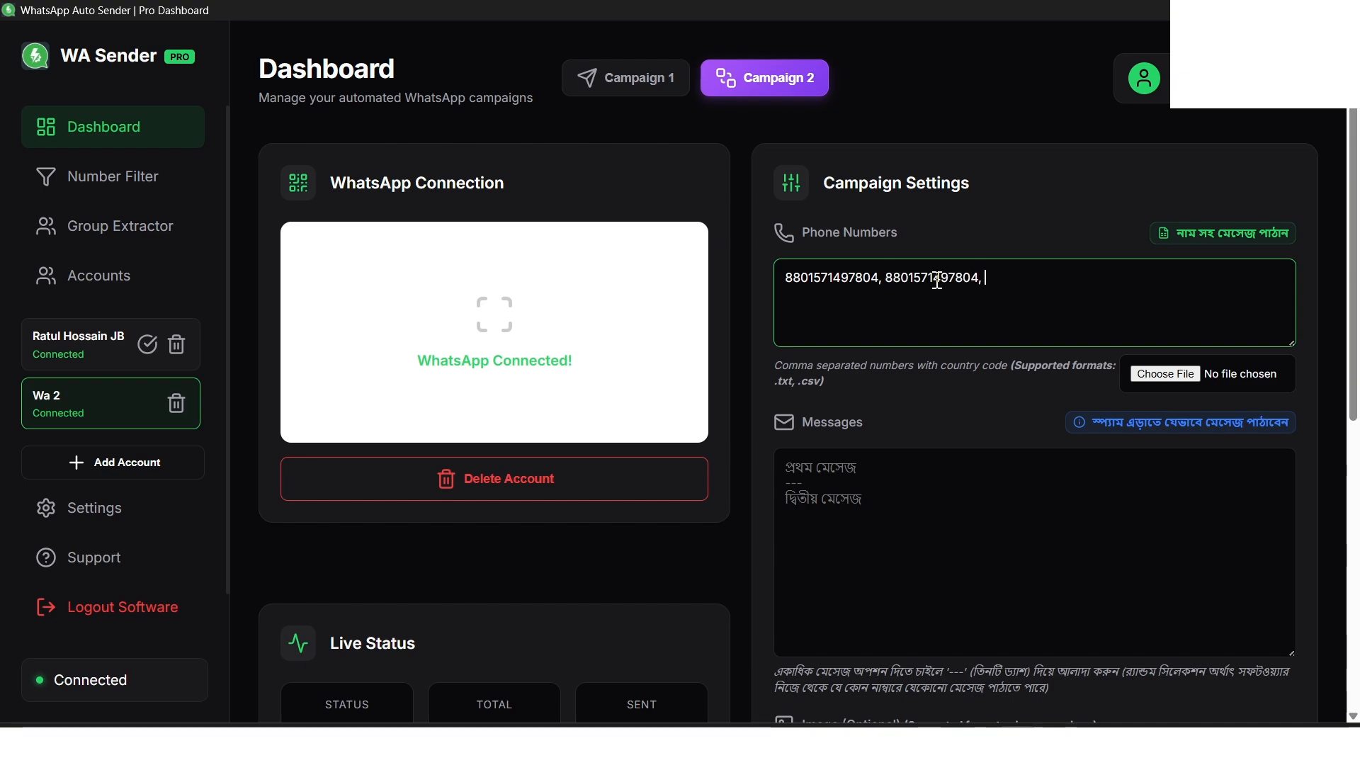
pyautogui.write(',')
pyautogui.hotkey('ctrl', 'v')
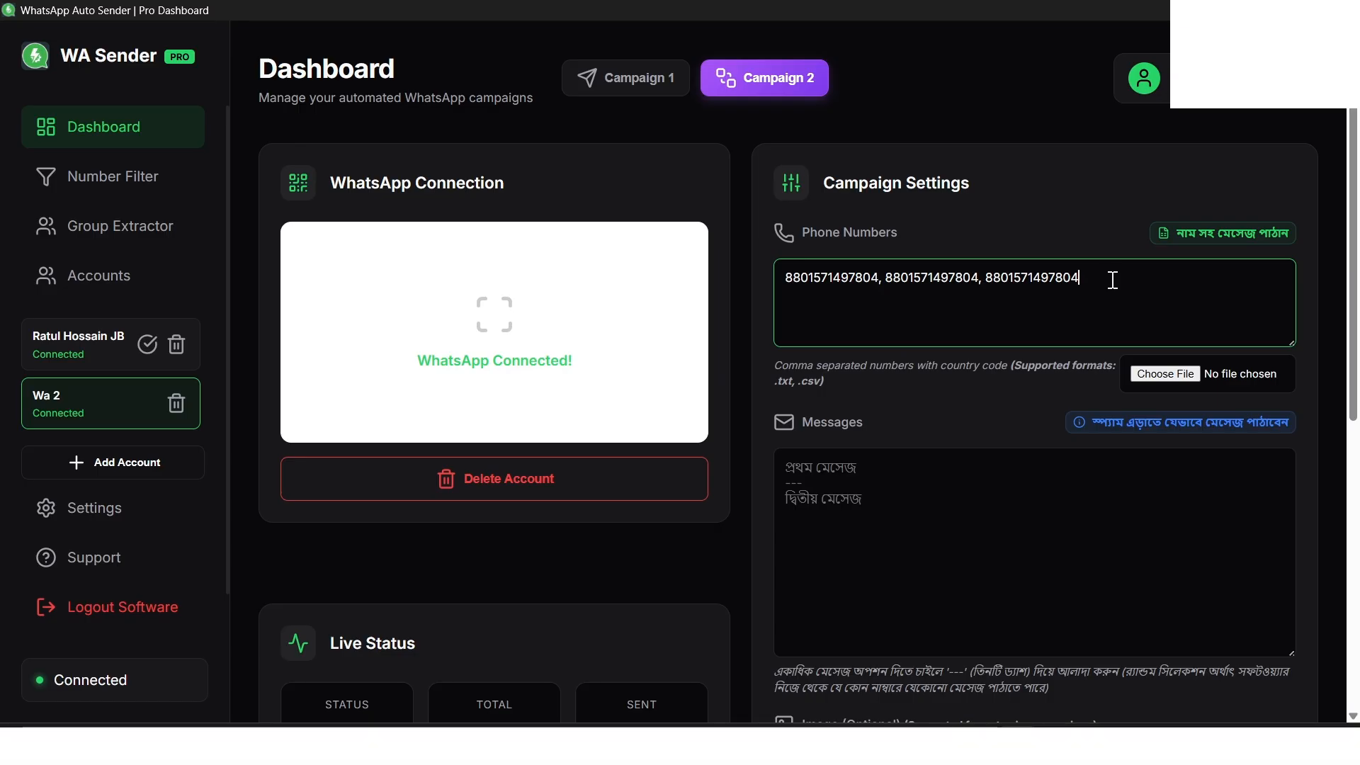
pyautogui.moveTo(1111, 280); pyautogui.dragTo(749, 282)
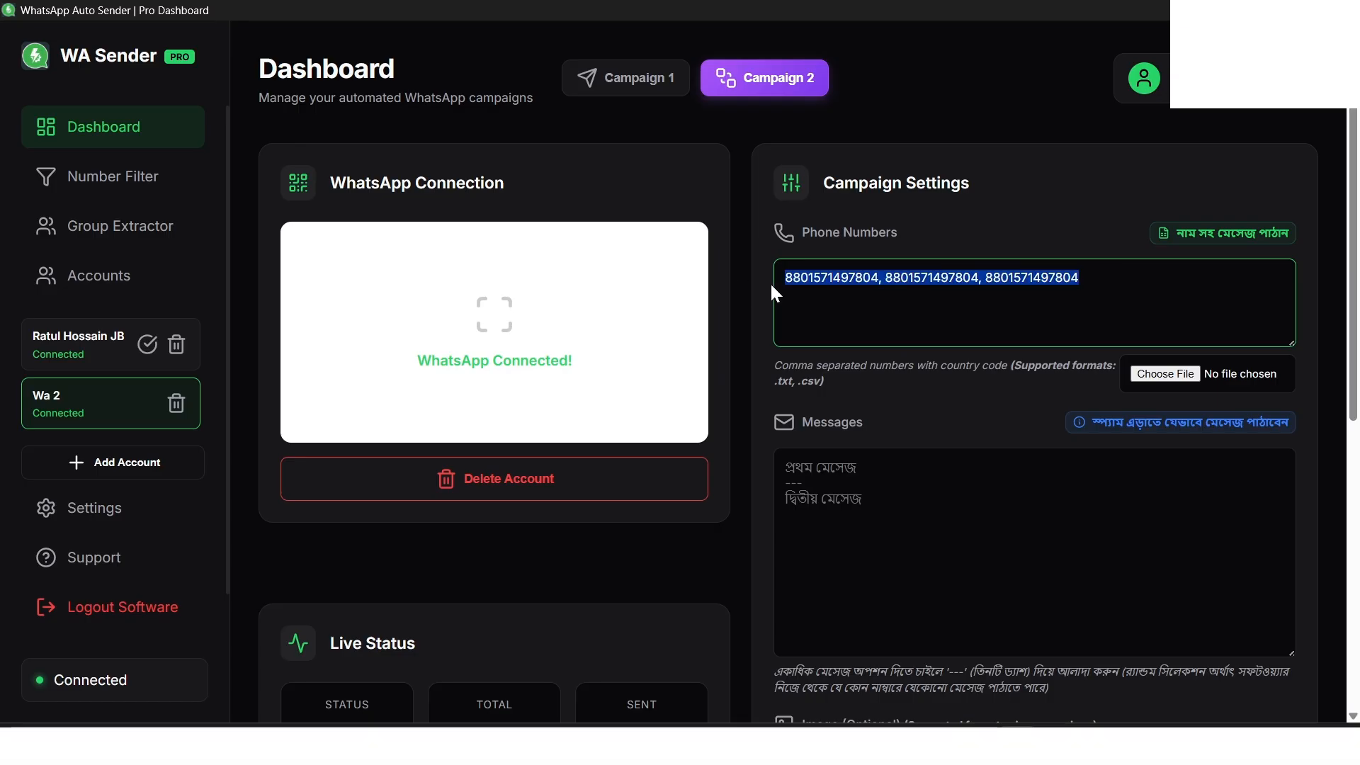
pyautogui.press('BackSpace')
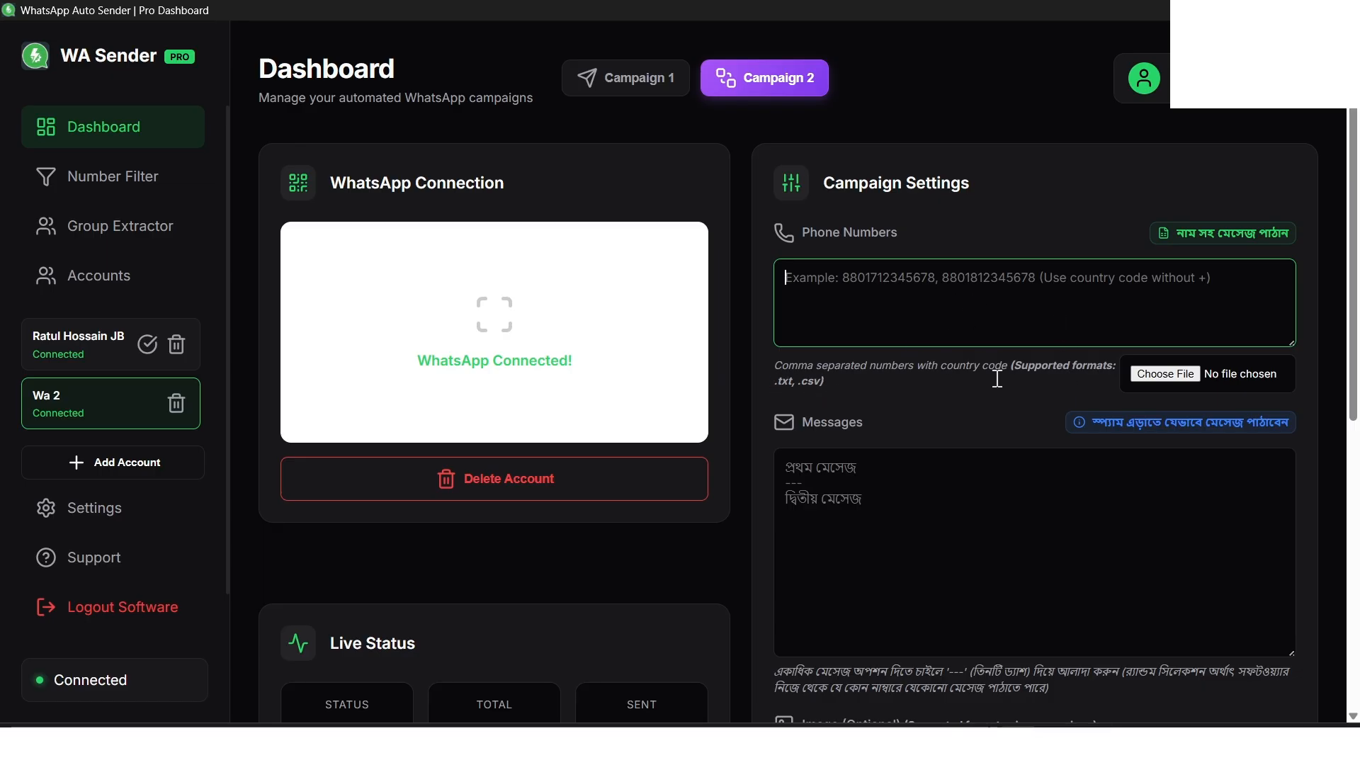
# Switch to the Wa sender spreadsheet in Google Sheets, review the phone numbers on Sheet2 and widen column A to fit them
pyautogui.click(866, 746)
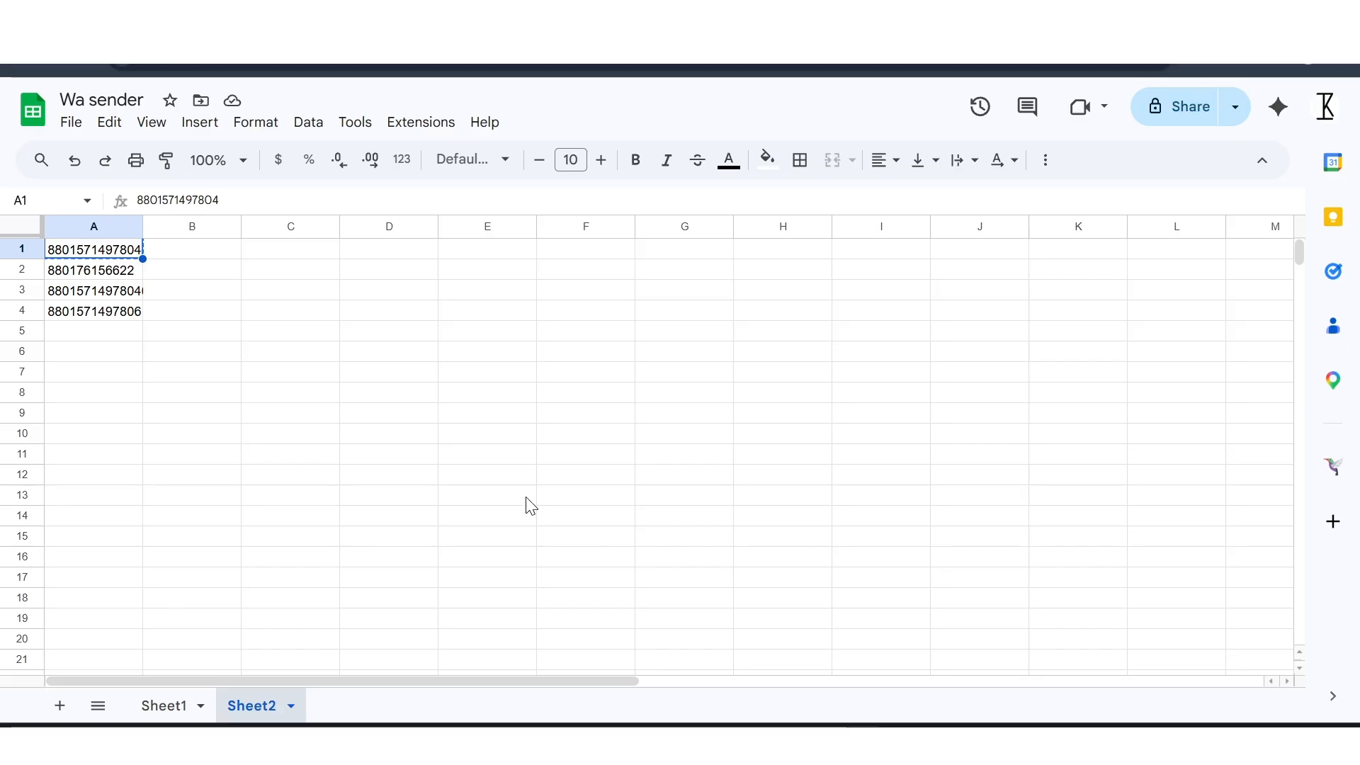
pyautogui.click(192, 392)
pyautogui.click(121, 255)
pyautogui.click(99, 277)
pyautogui.click(101, 296)
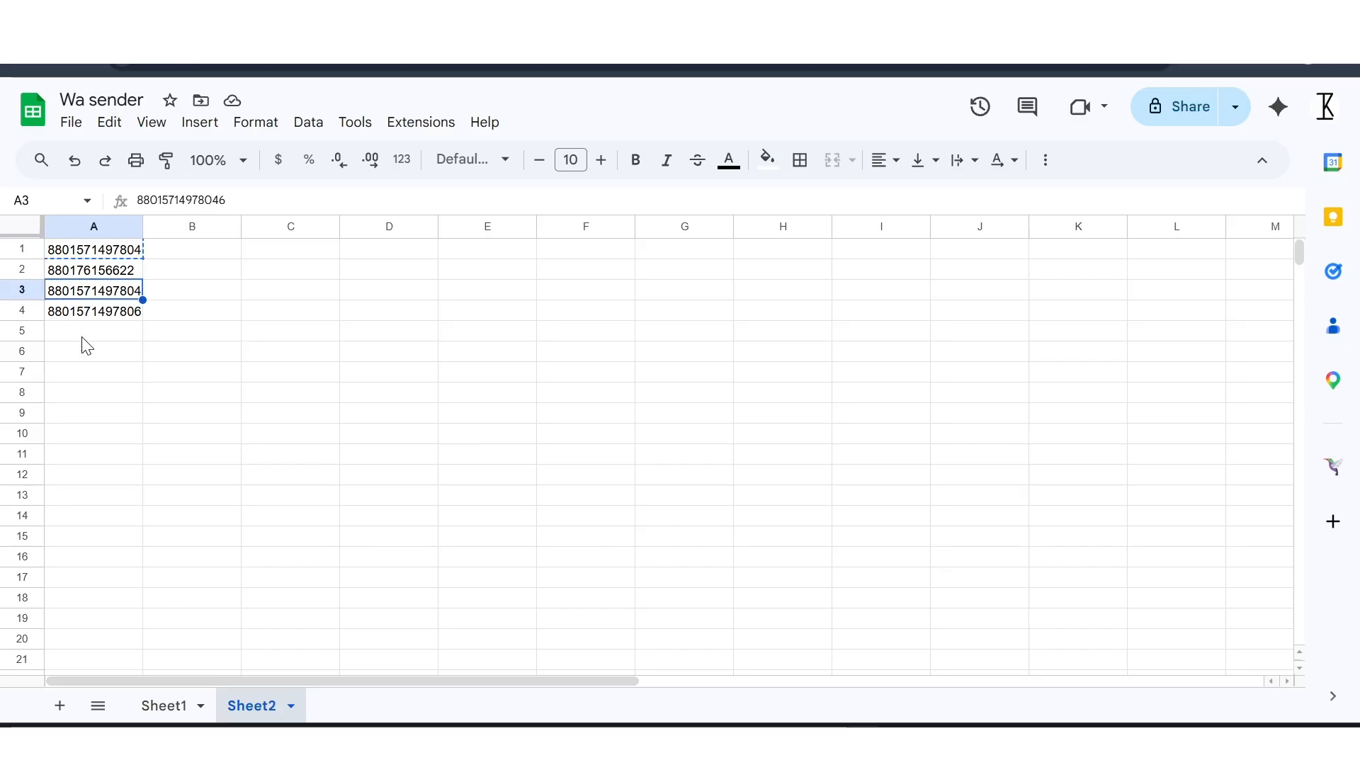
pyautogui.moveTo(82, 337); pyautogui.dragTo(112, 620)
pyautogui.click(152, 284)
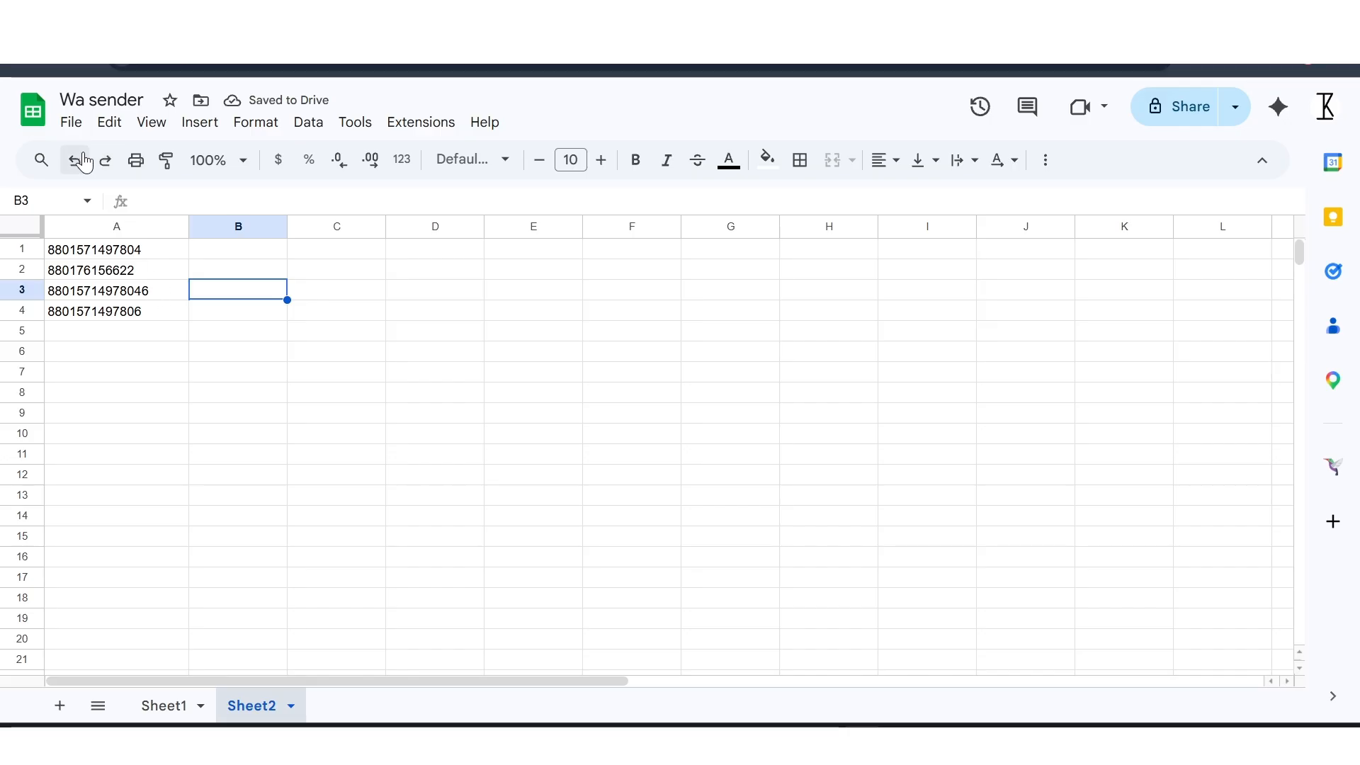
# Download Sheet2 of the Wa sender spreadsheet as a Comma Separated Values (.csv) file
pyautogui.click(76, 128)
pyautogui.moveTo(216, 364)
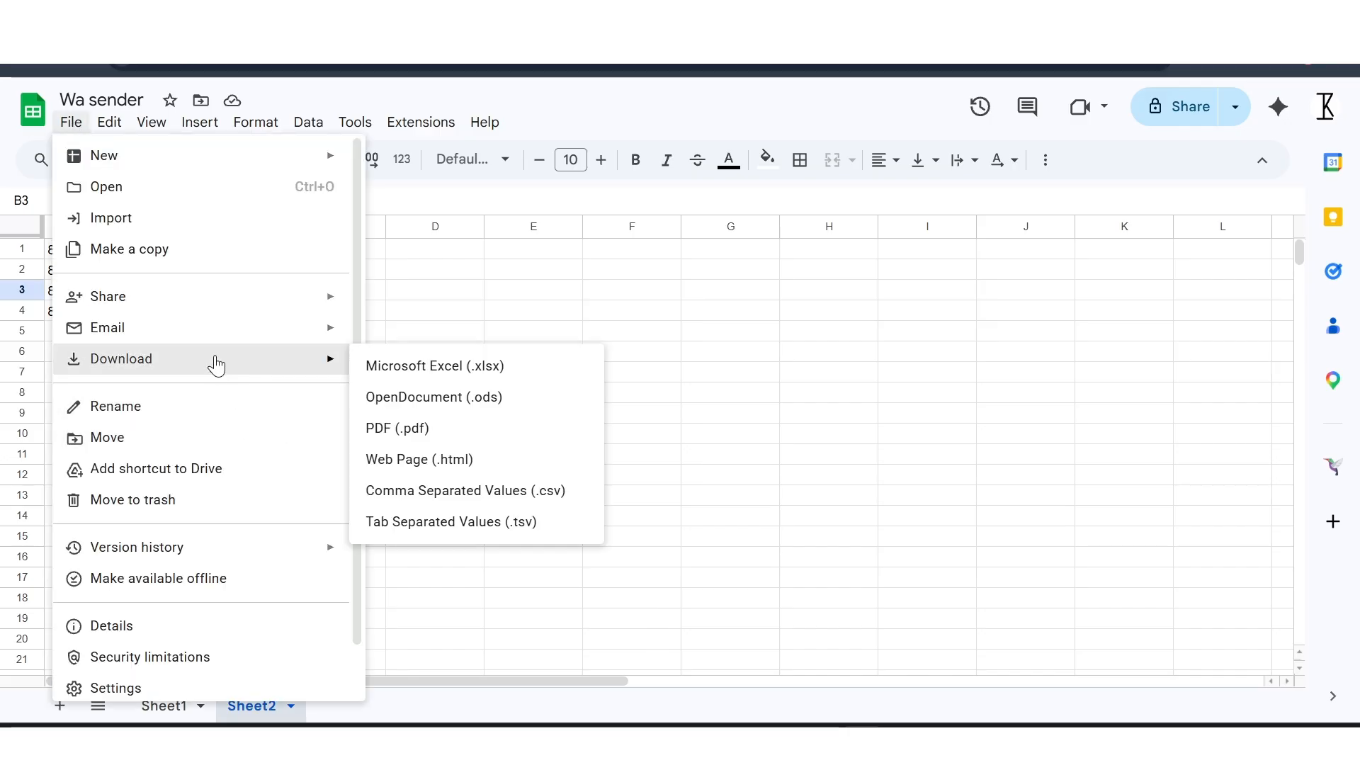
pyautogui.click(546, 490)
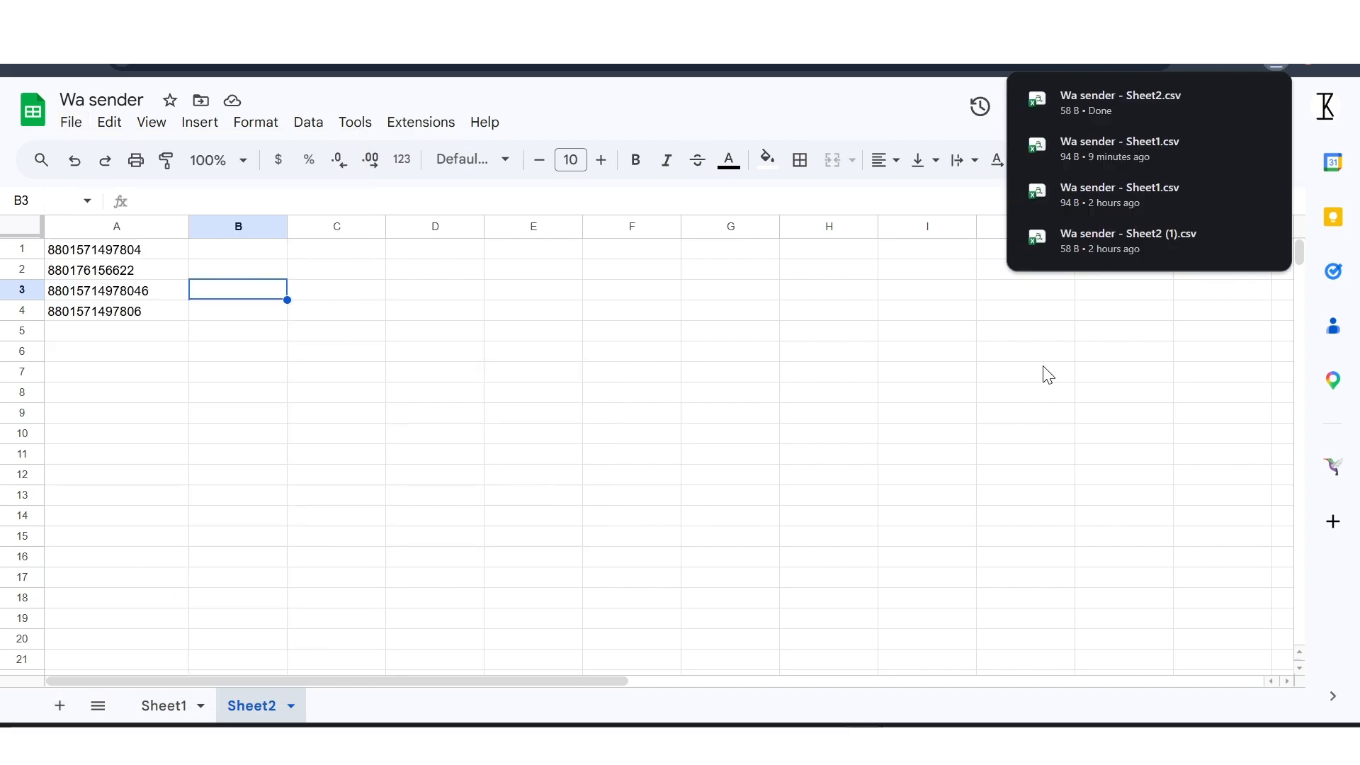
# Switch back to WA Sender and load the Wa sender - Sheet2 CSV file into Campaign 2's Phone Numbers field
pyautogui.click(1029, 723)
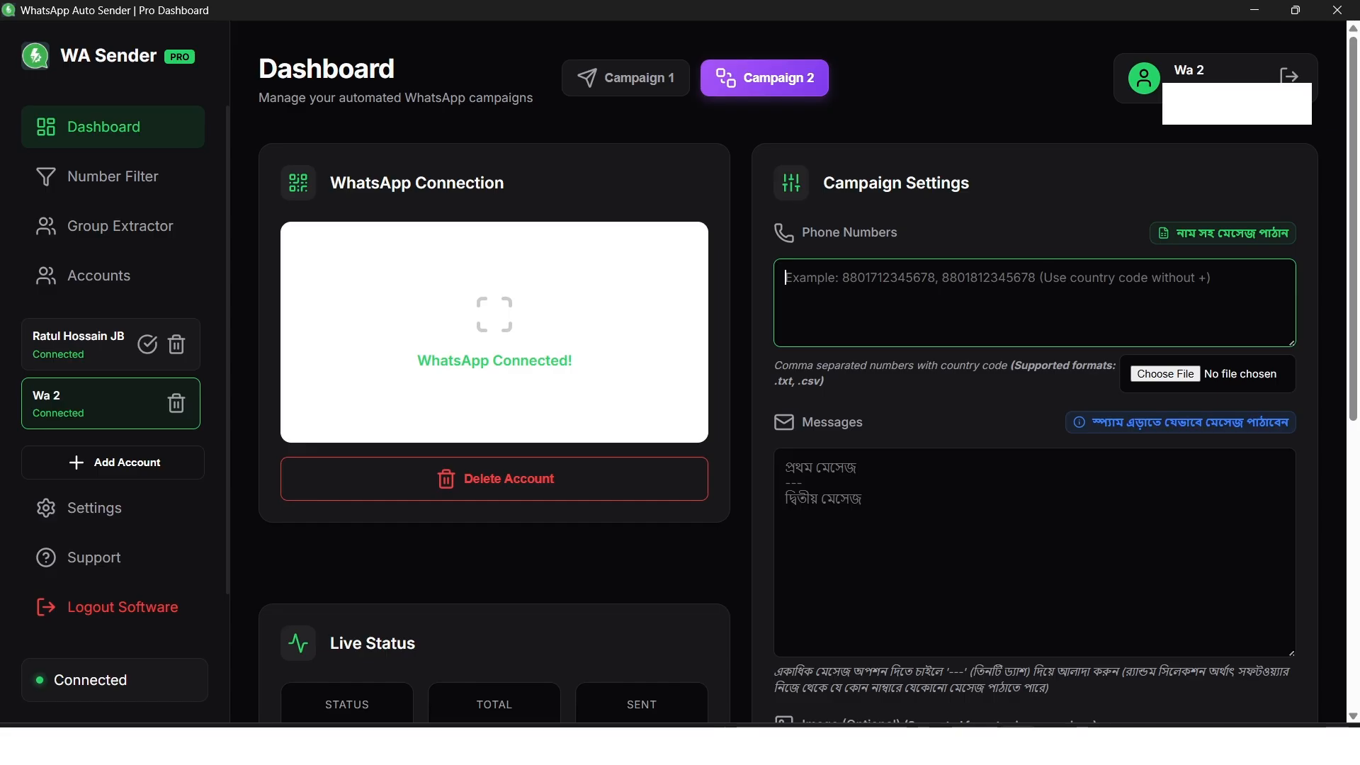
pyautogui.click(1168, 379)
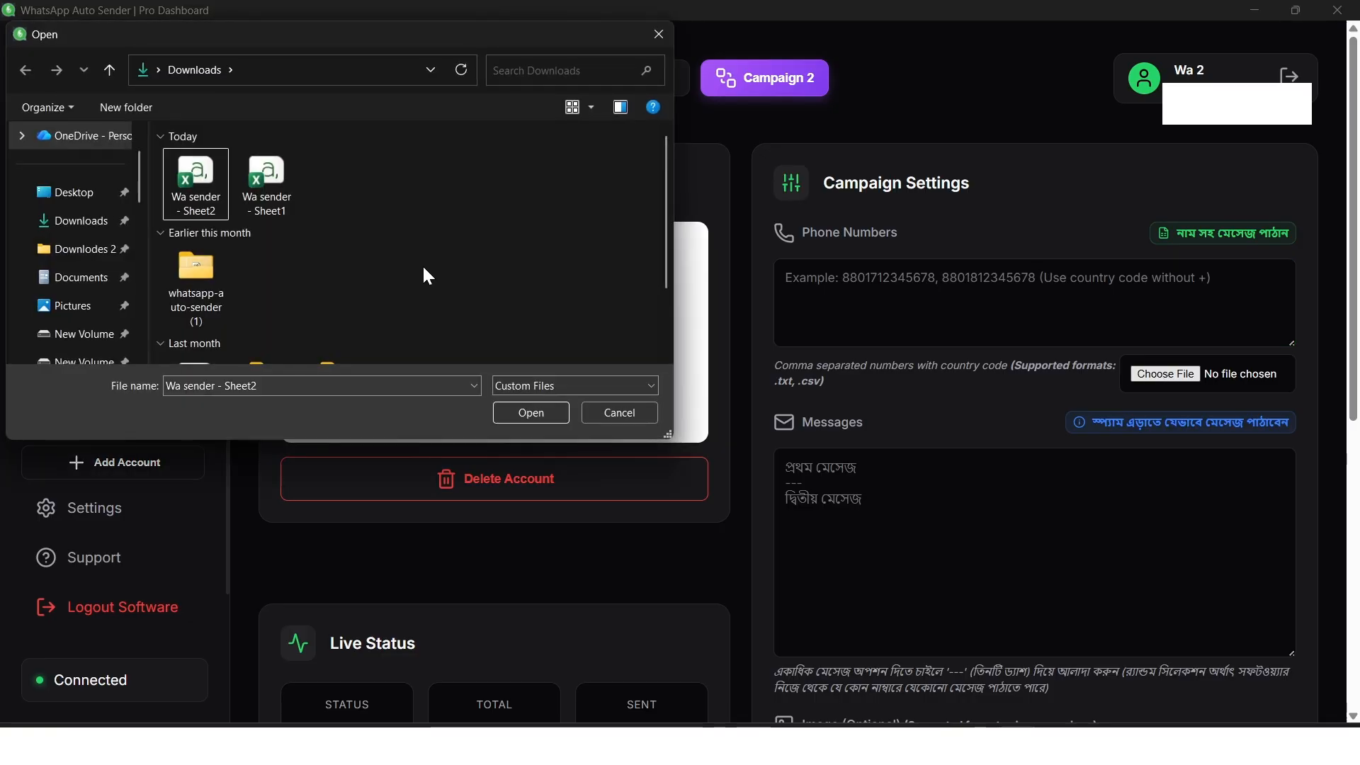
pyautogui.click(542, 414)
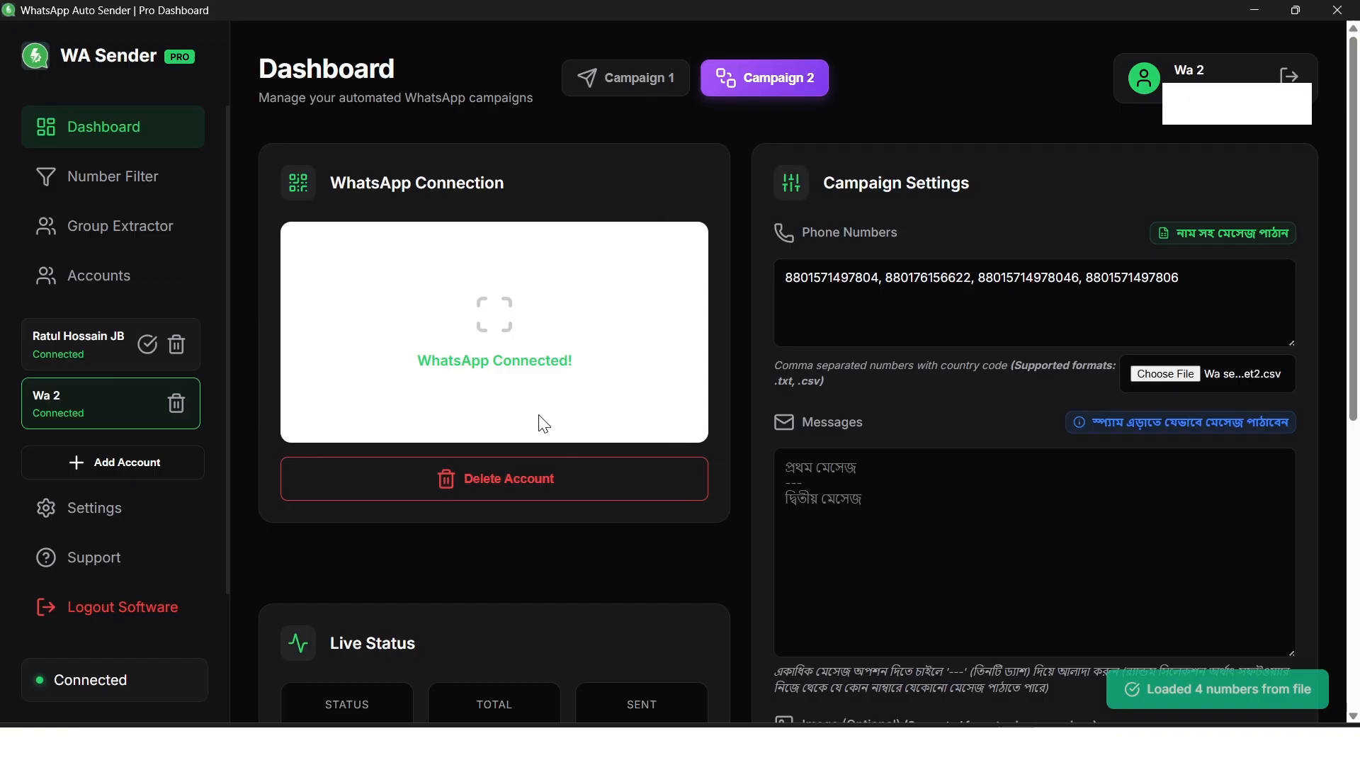
pyautogui.moveTo(1216, 292); pyautogui.dragTo(759, 286)
pyautogui.click(1206, 289)
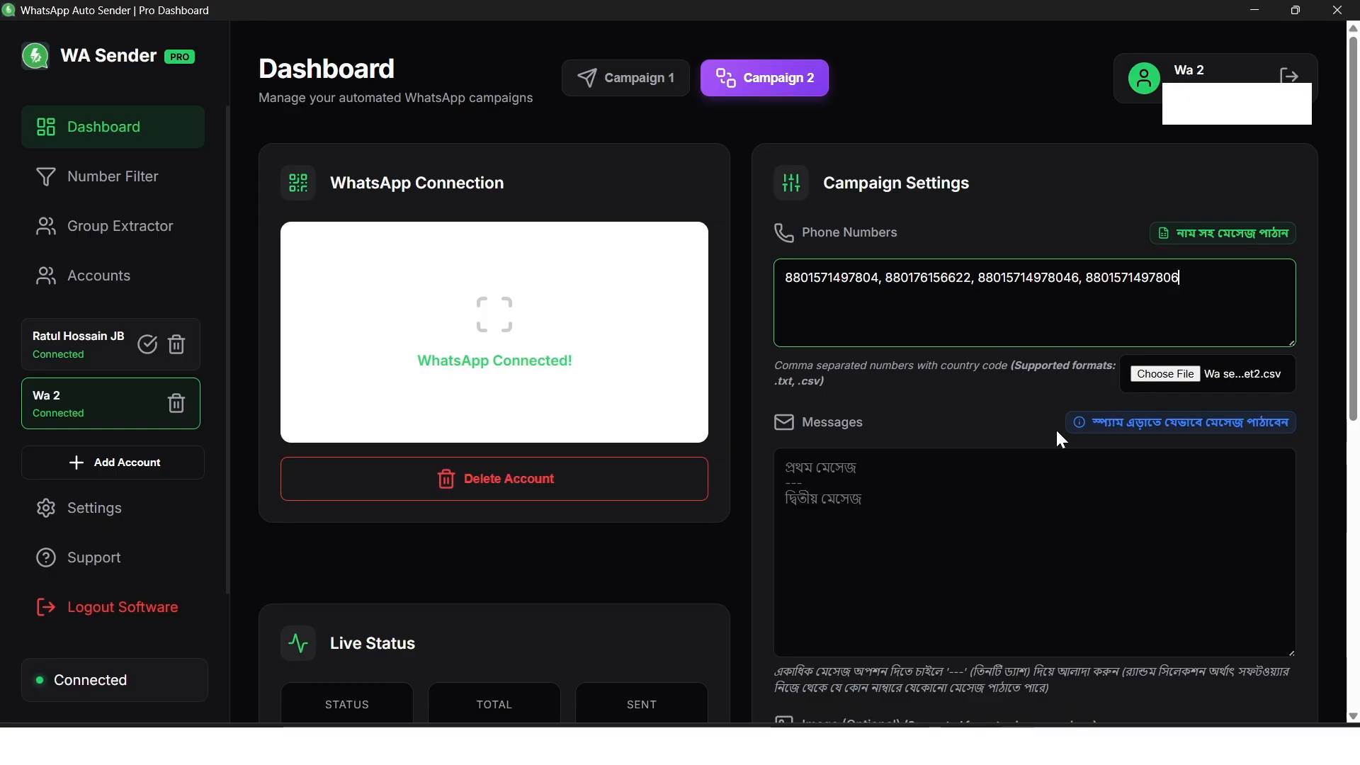
# Copy the whole message template from Online Notepad into Campaign 2's Messages field and delete its [Name] placeholder
pyautogui.scroll(-1, 953, 471)
pyautogui.click(867, 401)
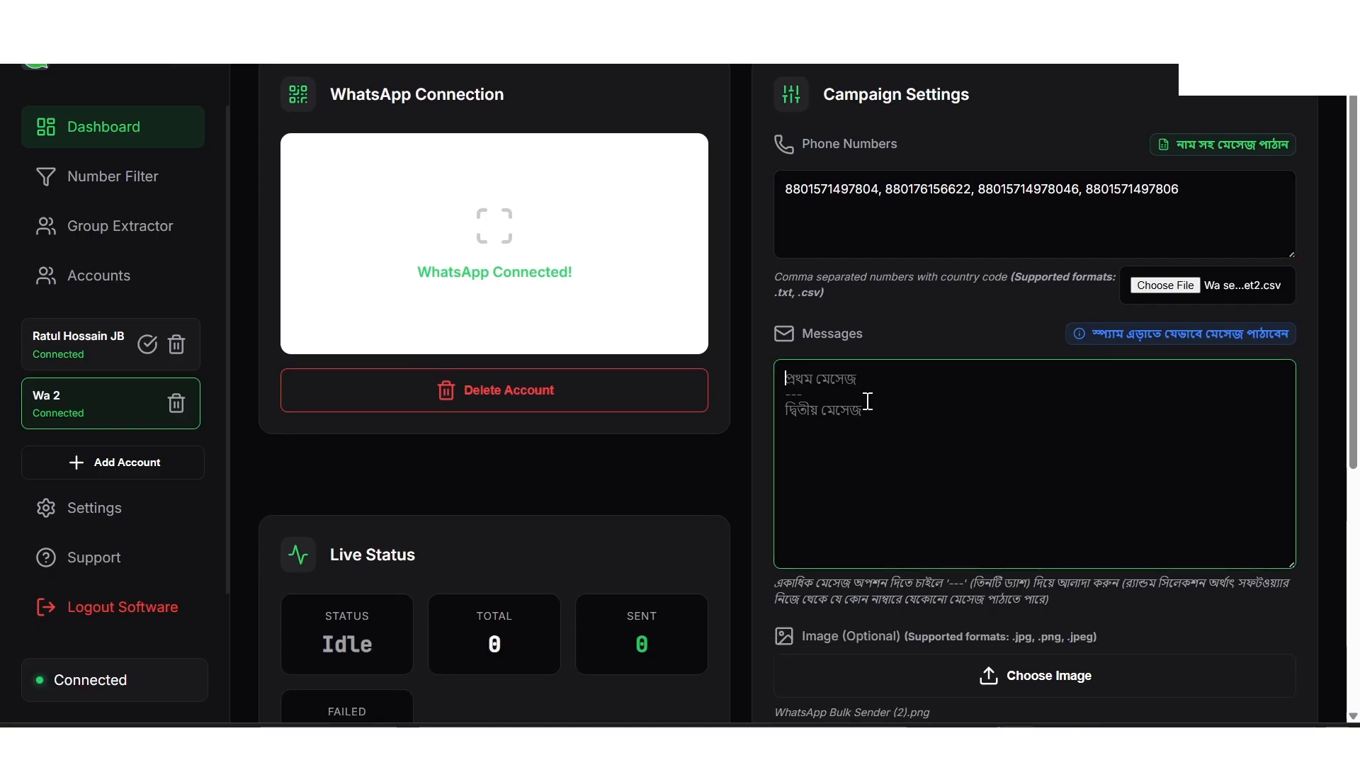
pyautogui.hotkey('alt', 'Tab')
pyautogui.hotkey('ctrl', 'a')
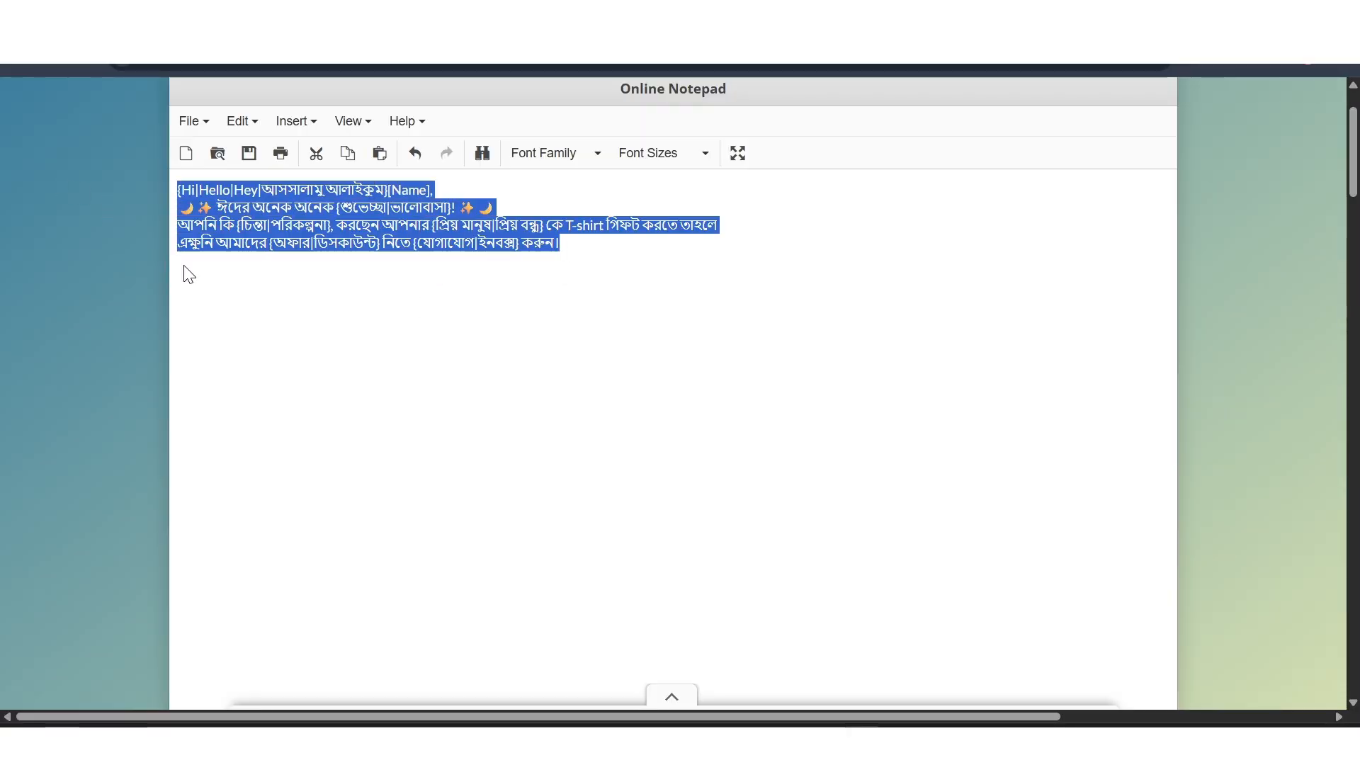
pyautogui.hotkey('alt', 'Tab')
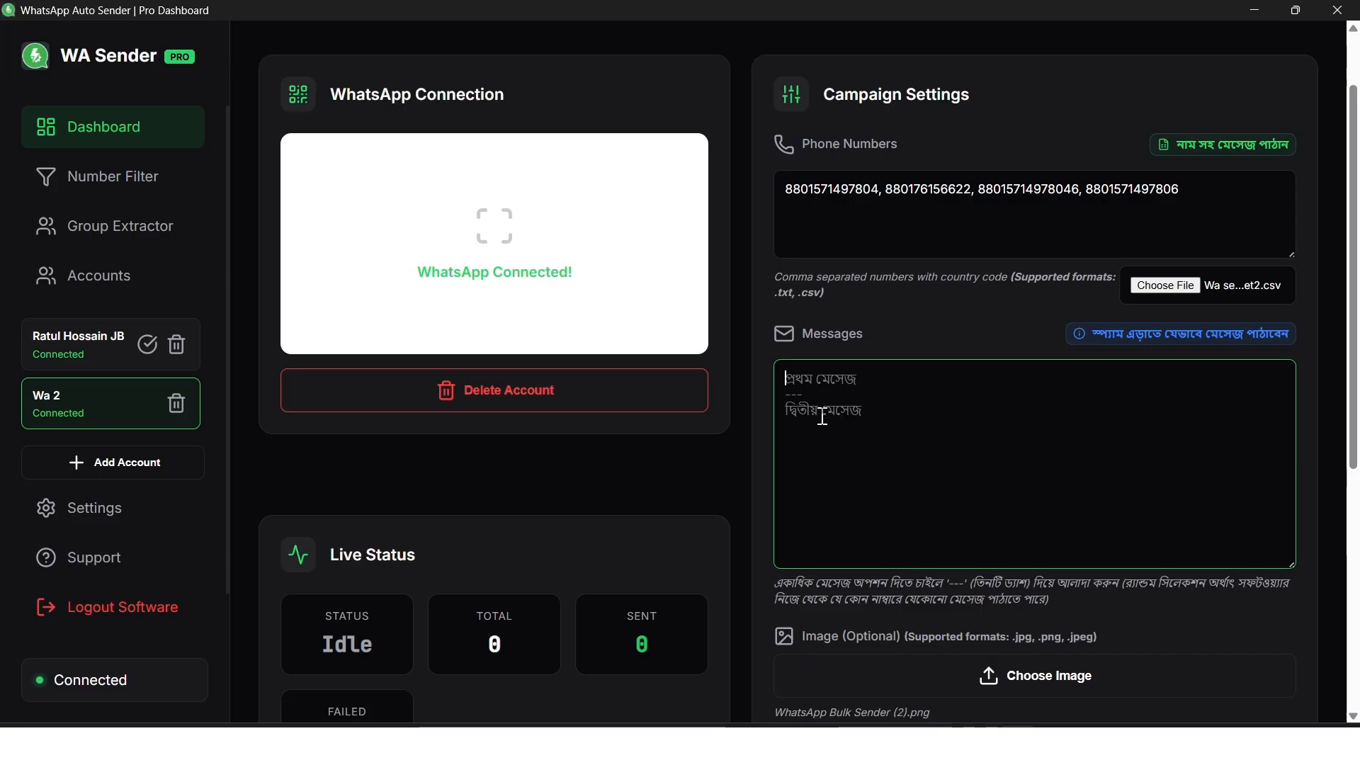
pyautogui.hotkey('ctrl', 'v')
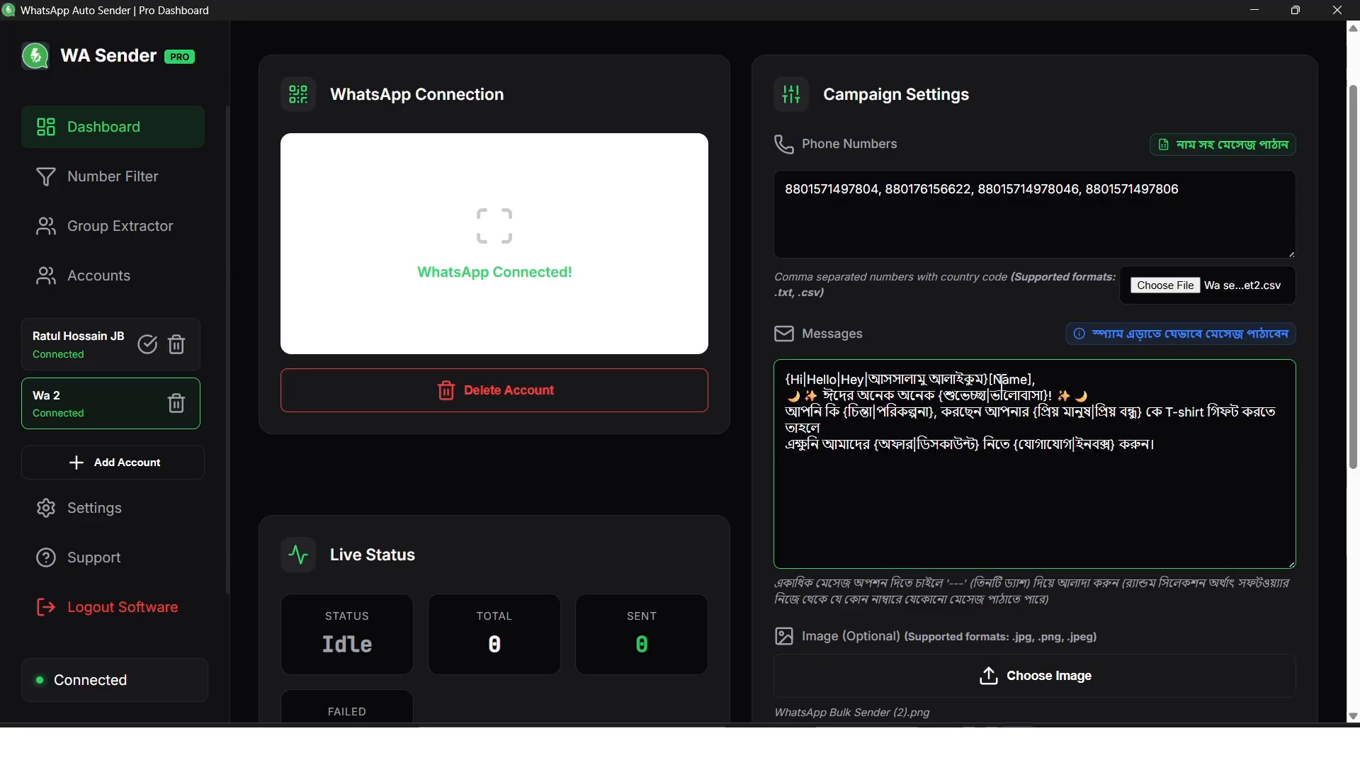
pyautogui.moveTo(990, 379); pyautogui.dragTo(1035, 379)
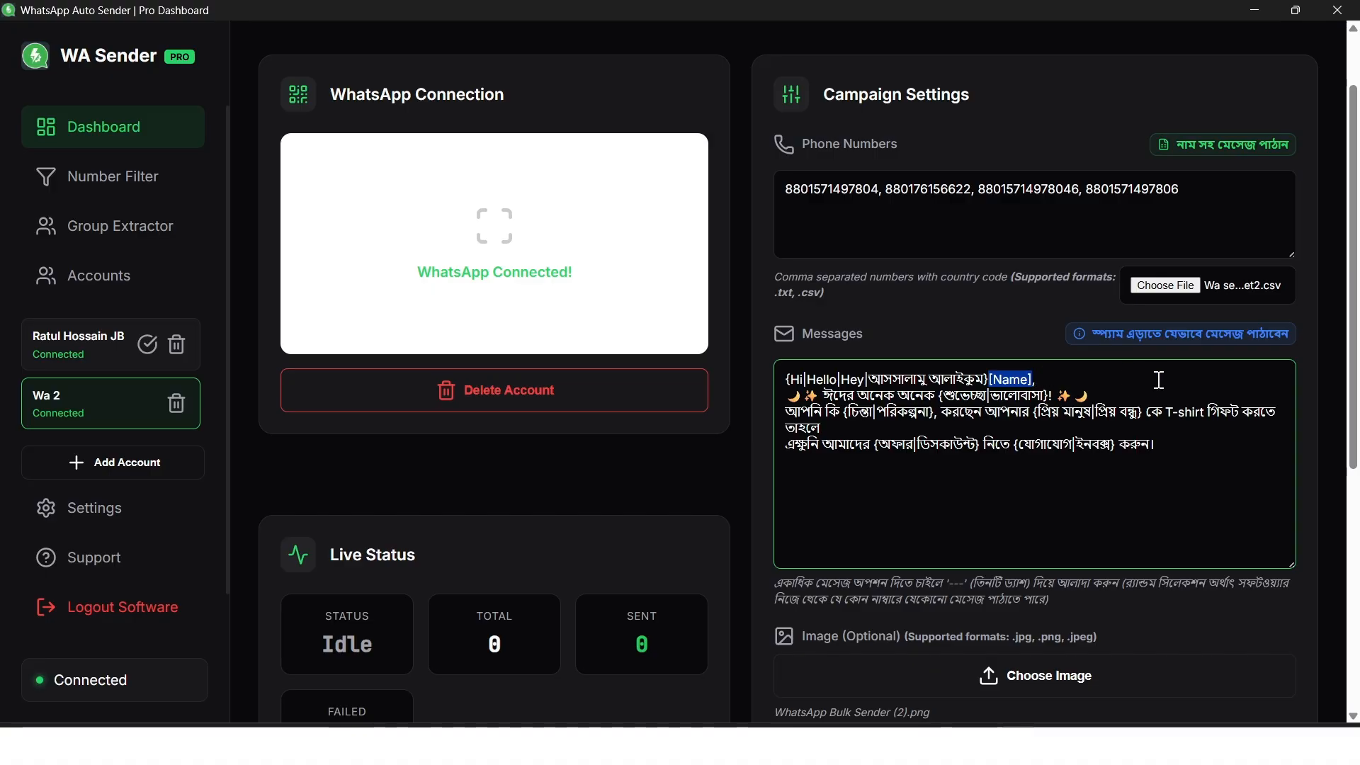
pyautogui.press('BackSpace')
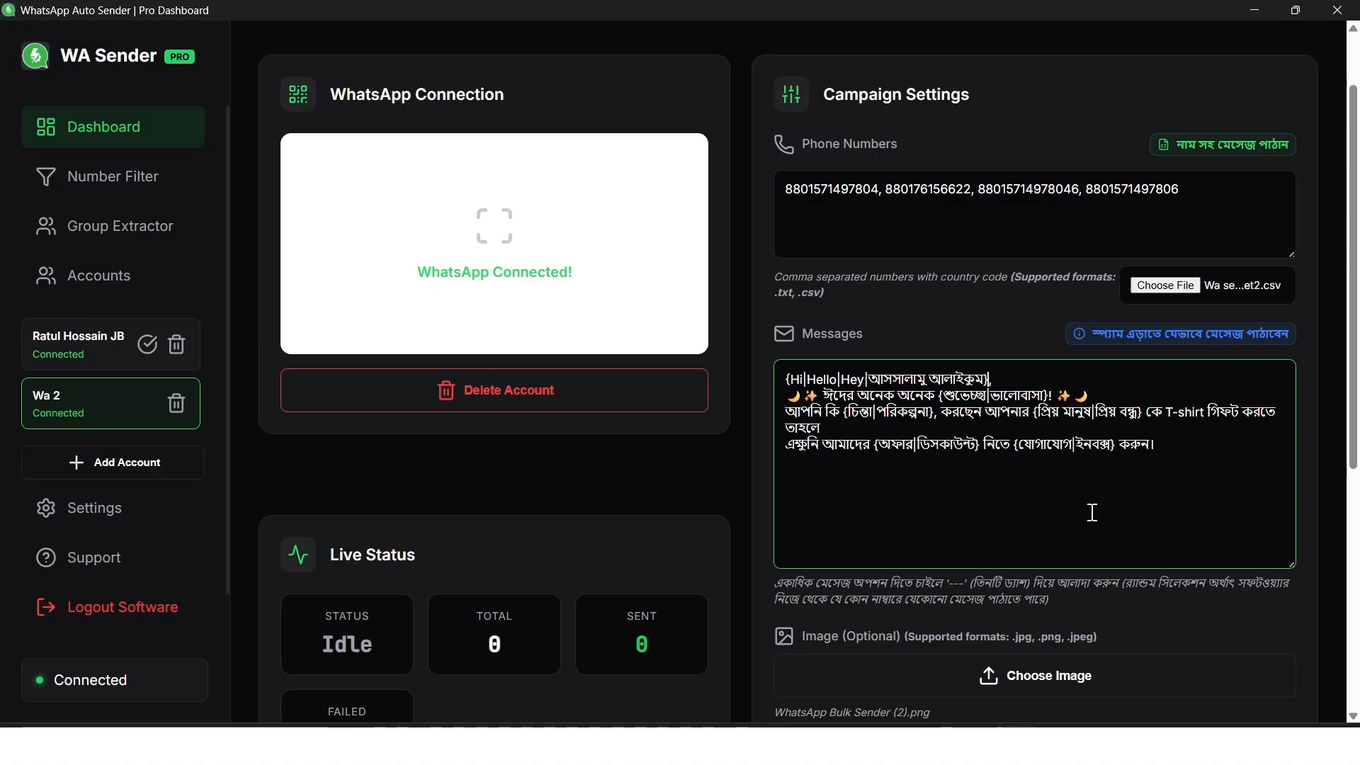
# Attach the image canva pro frddee.png from Downloads to Campaign 2
pyautogui.scroll(-3, 1093, 512)
pyautogui.click(1069, 499)
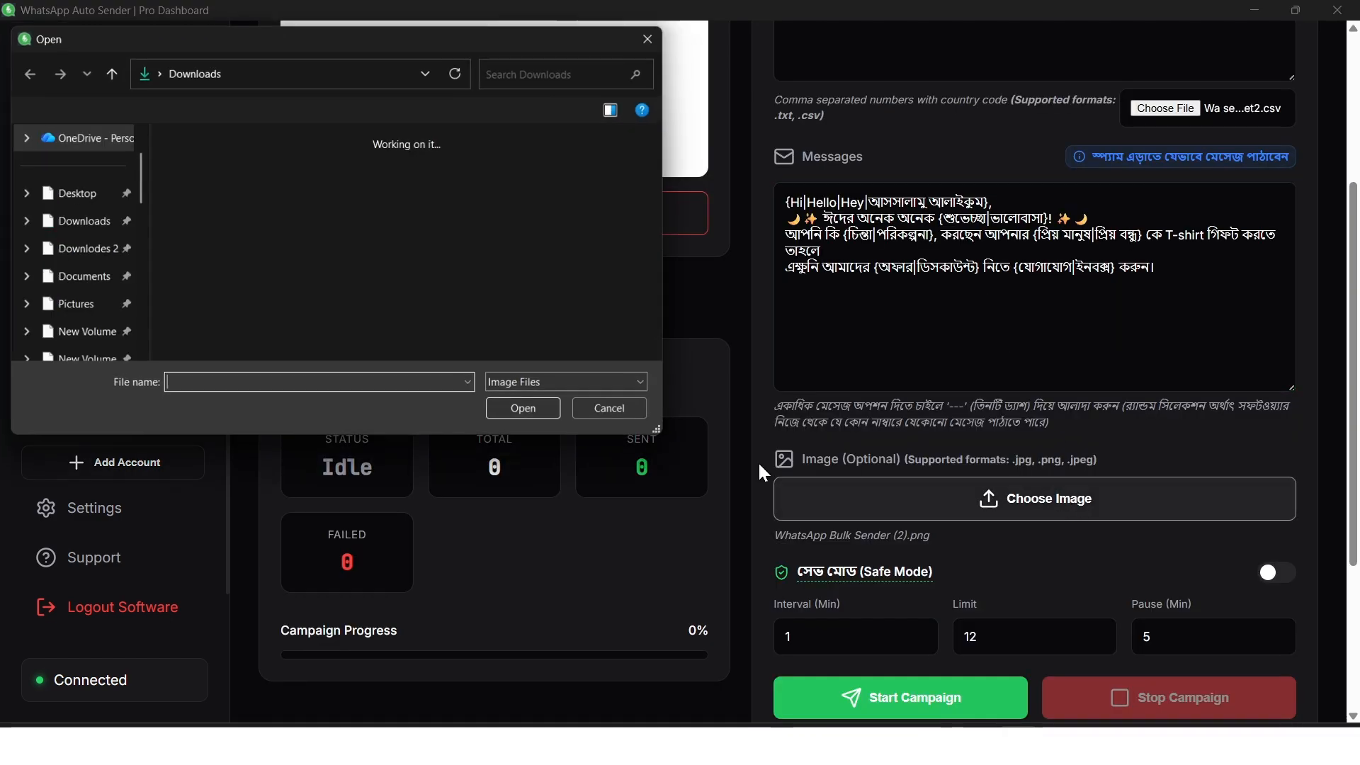
pyautogui.scroll(-8, 483, 268)
pyautogui.click(573, 189)
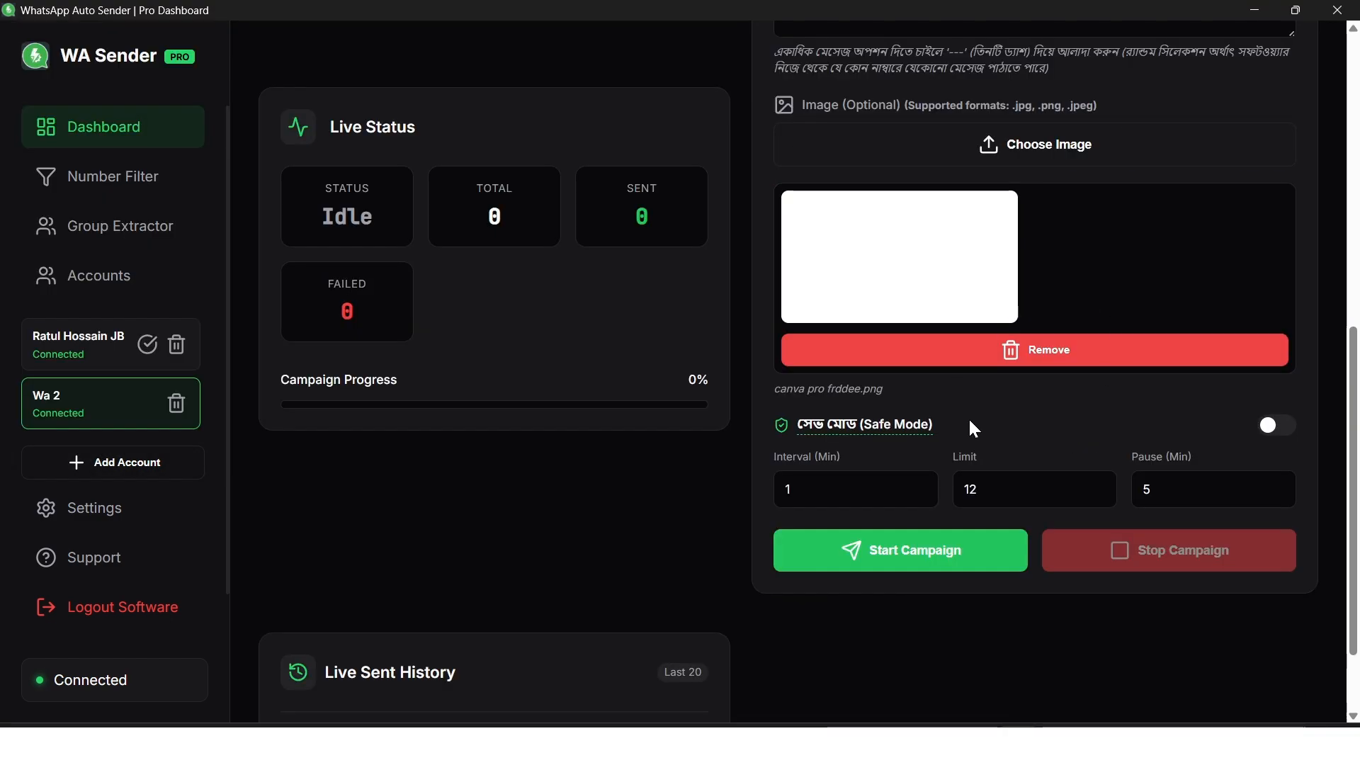
# Set Campaign 2's Interval to 4 minutes, Limit to 21 and Pause to 9 minutes
pyautogui.moveTo(838, 489); pyautogui.dragTo(751, 489)
pyautogui.write('4')
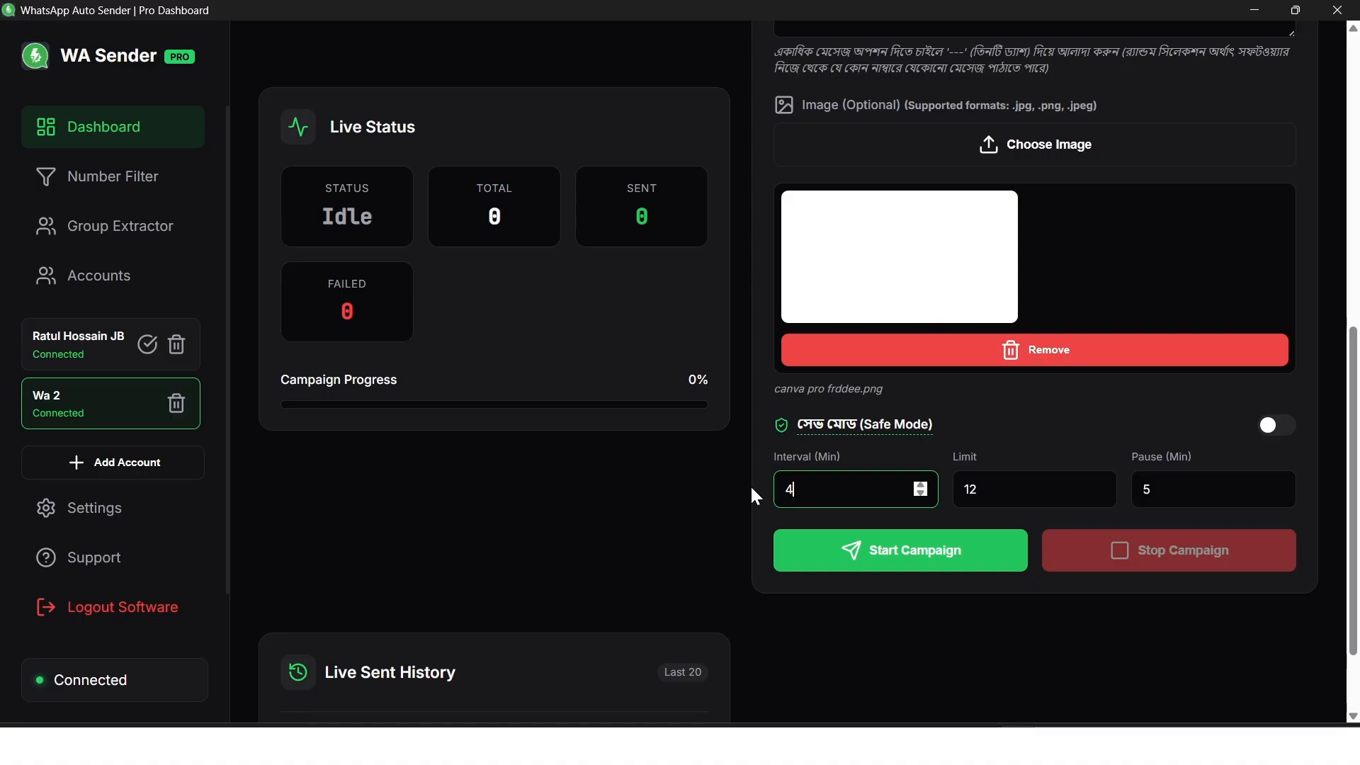
pyautogui.moveTo(1041, 489); pyautogui.dragTo(959, 490)
pyautogui.write('21')
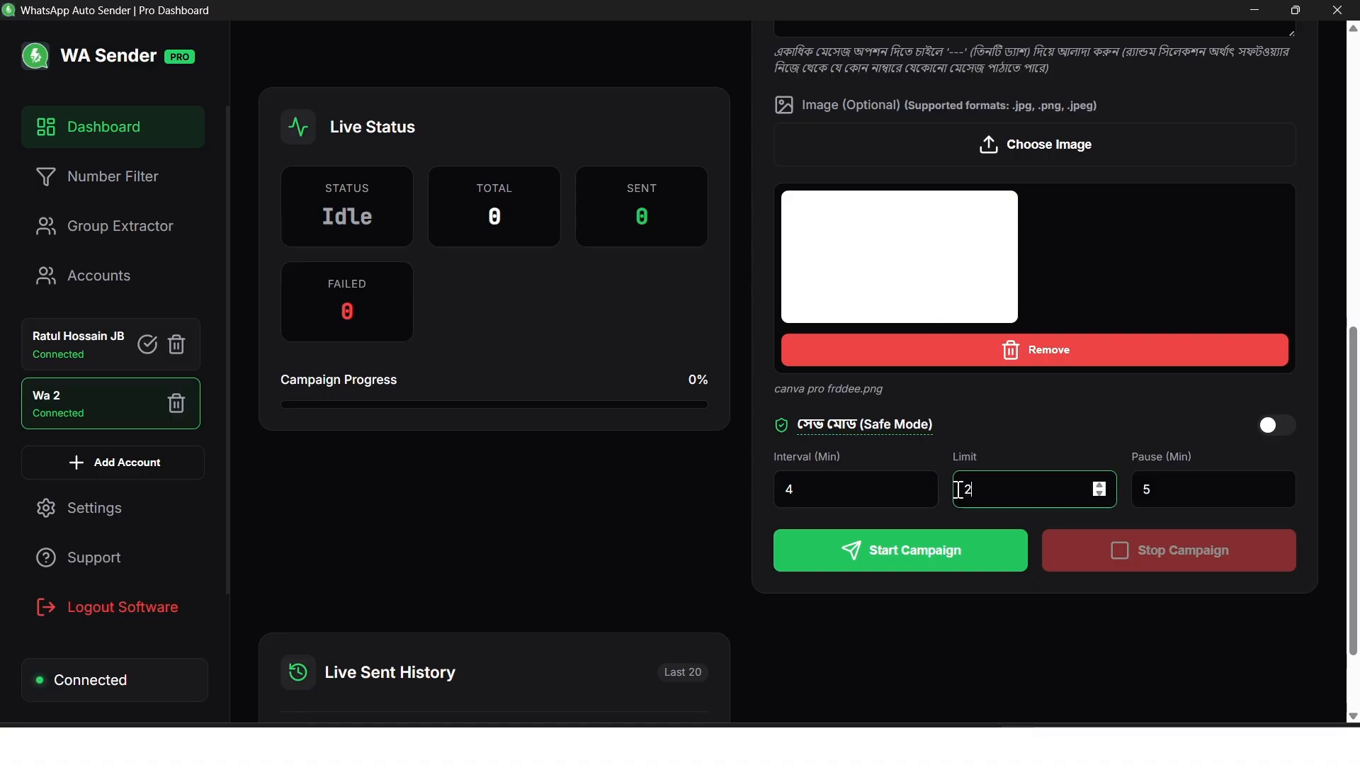
pyautogui.moveTo(1160, 489); pyautogui.dragTo(1135, 489)
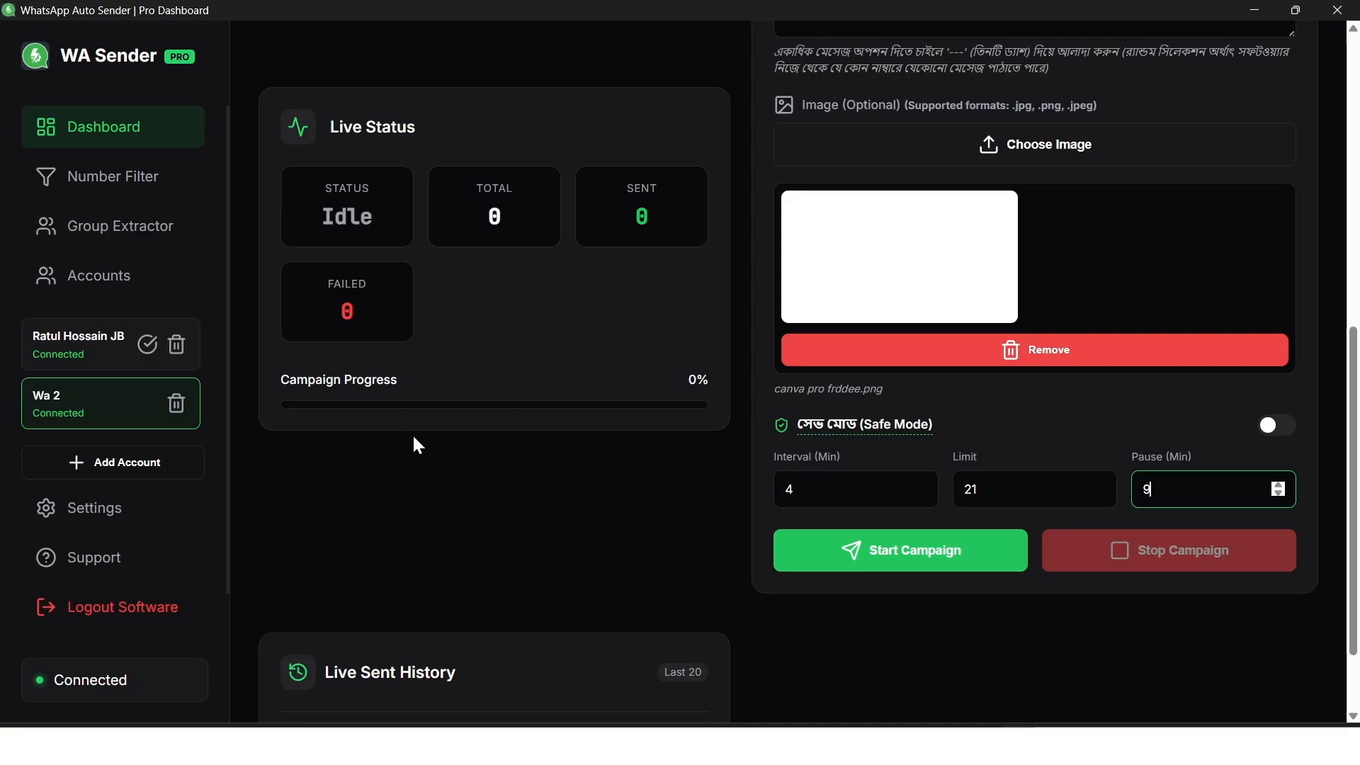
# Enable Safe Mode for Campaign 2 and start the campaign
pyautogui.click(1281, 425)
pyautogui.scroll(-4, 1281, 419)
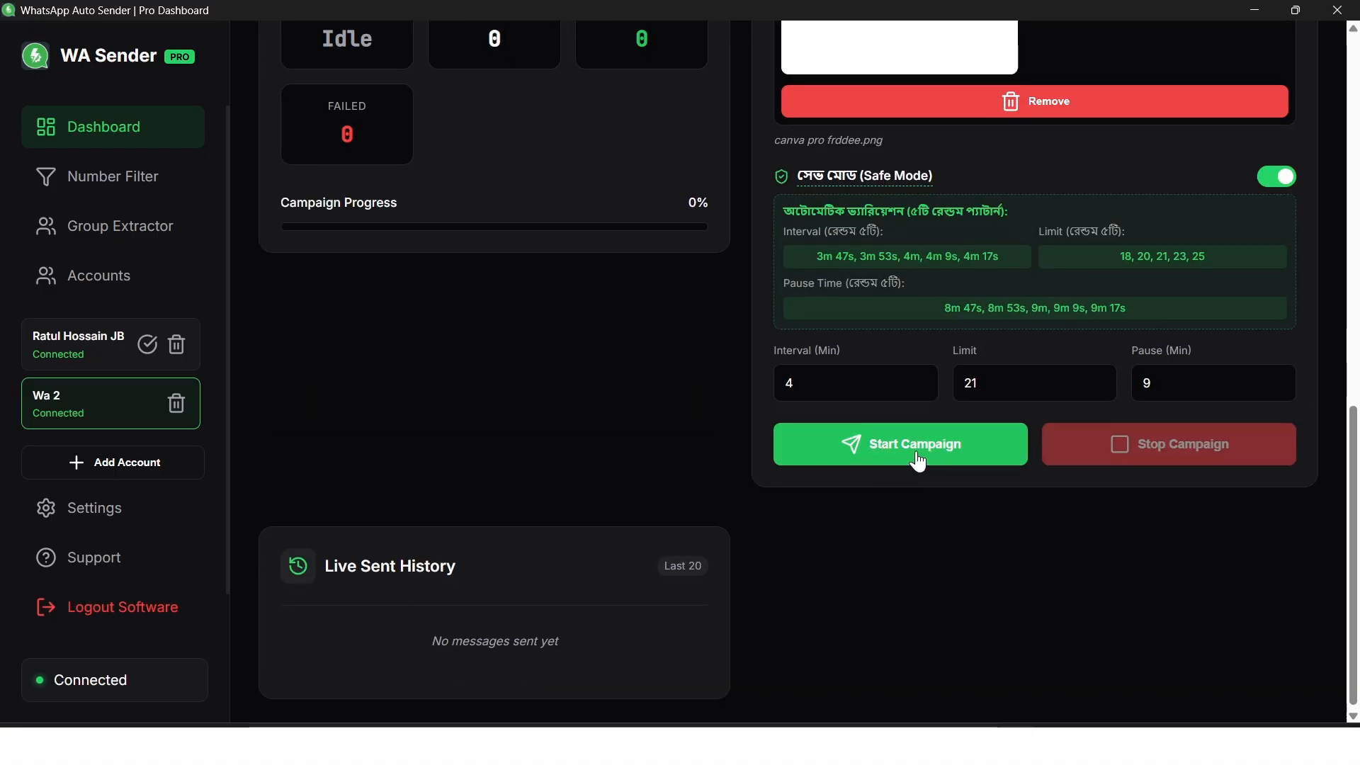
pyautogui.click(916, 461)
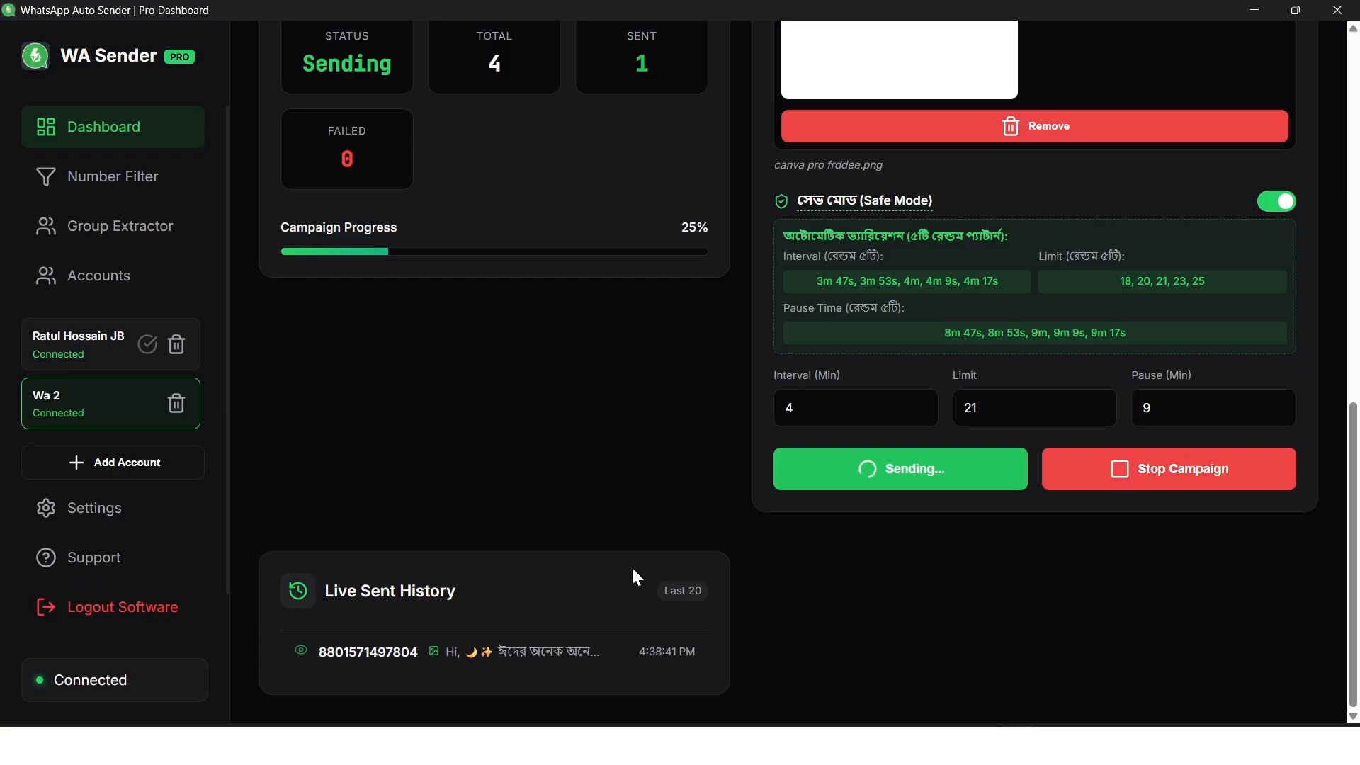
# Switch to Campaign 1, open the failed-numbers export from its Live Status and dismiss it without saving
pyautogui.scroll(4, 584, 600)
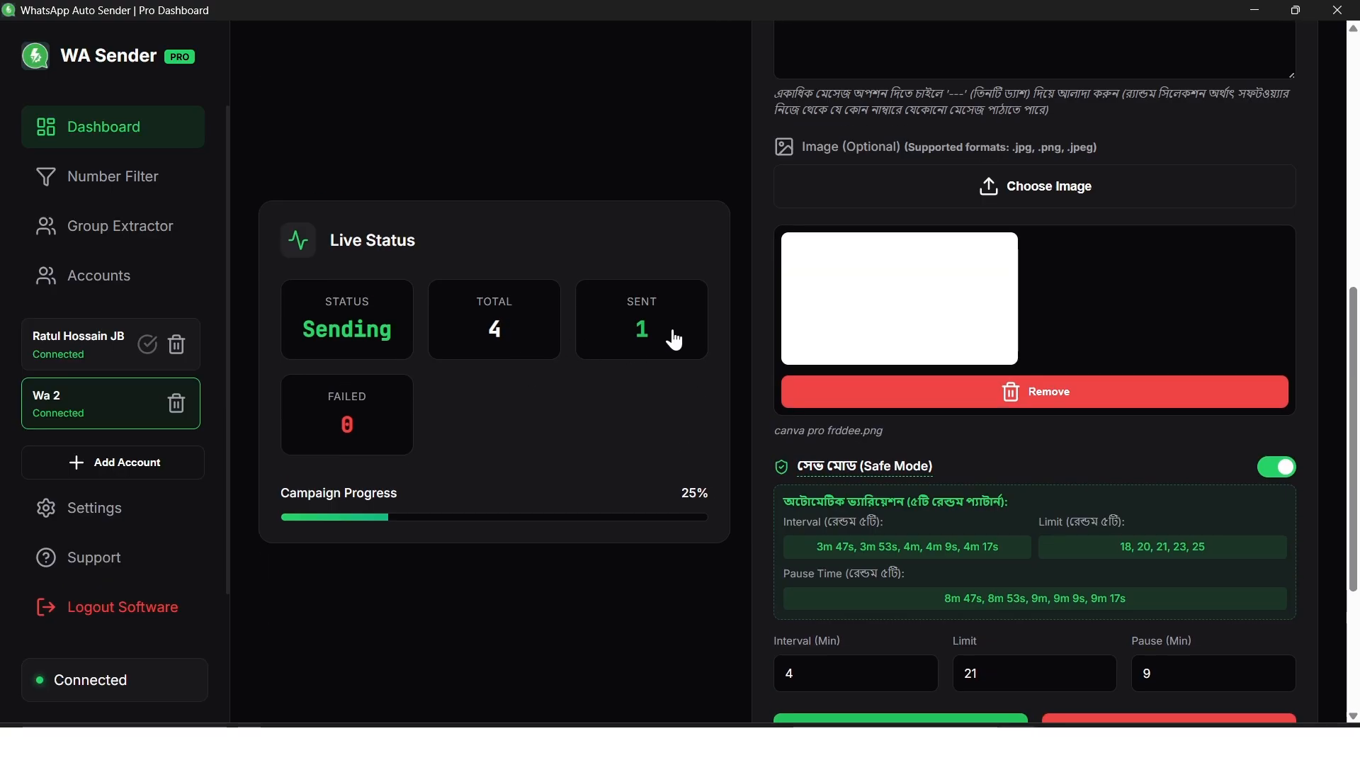
pyautogui.scroll(9, 645, 461)
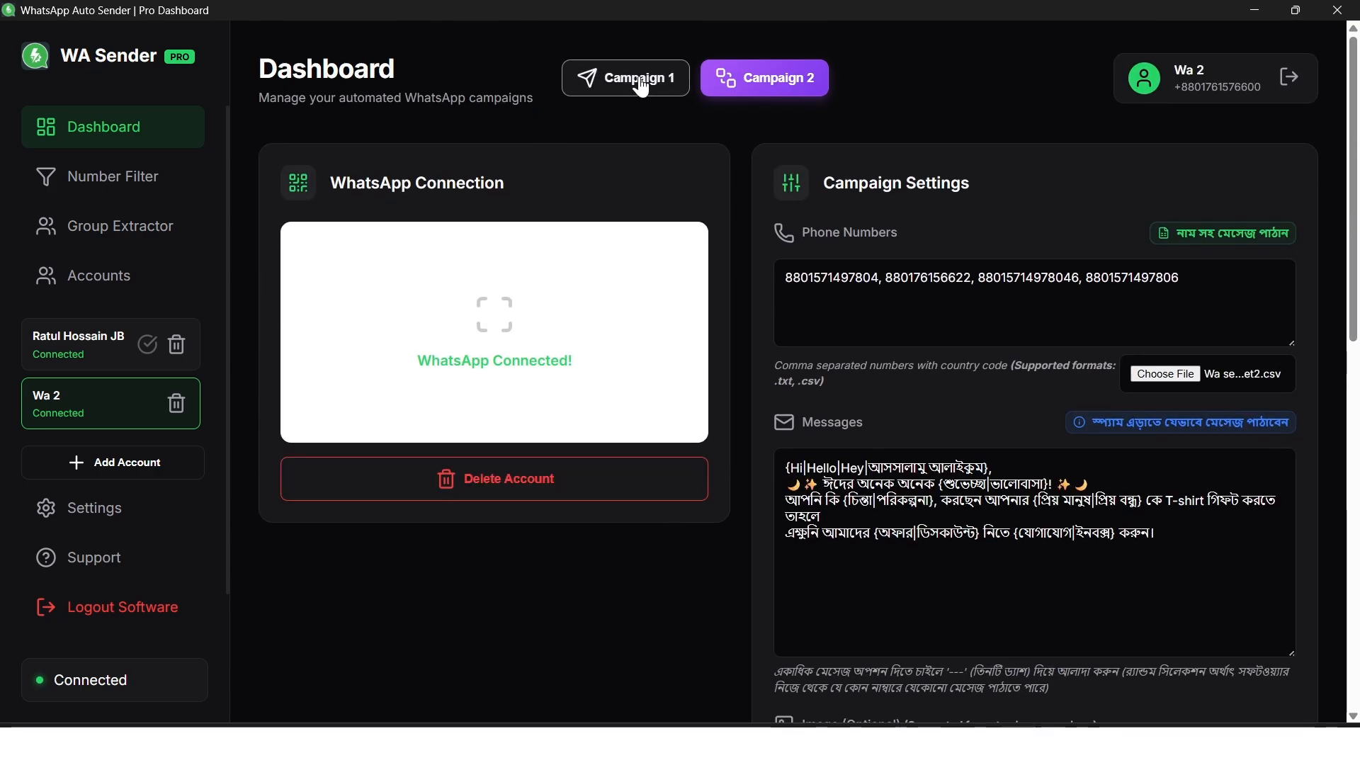
pyautogui.click(643, 86)
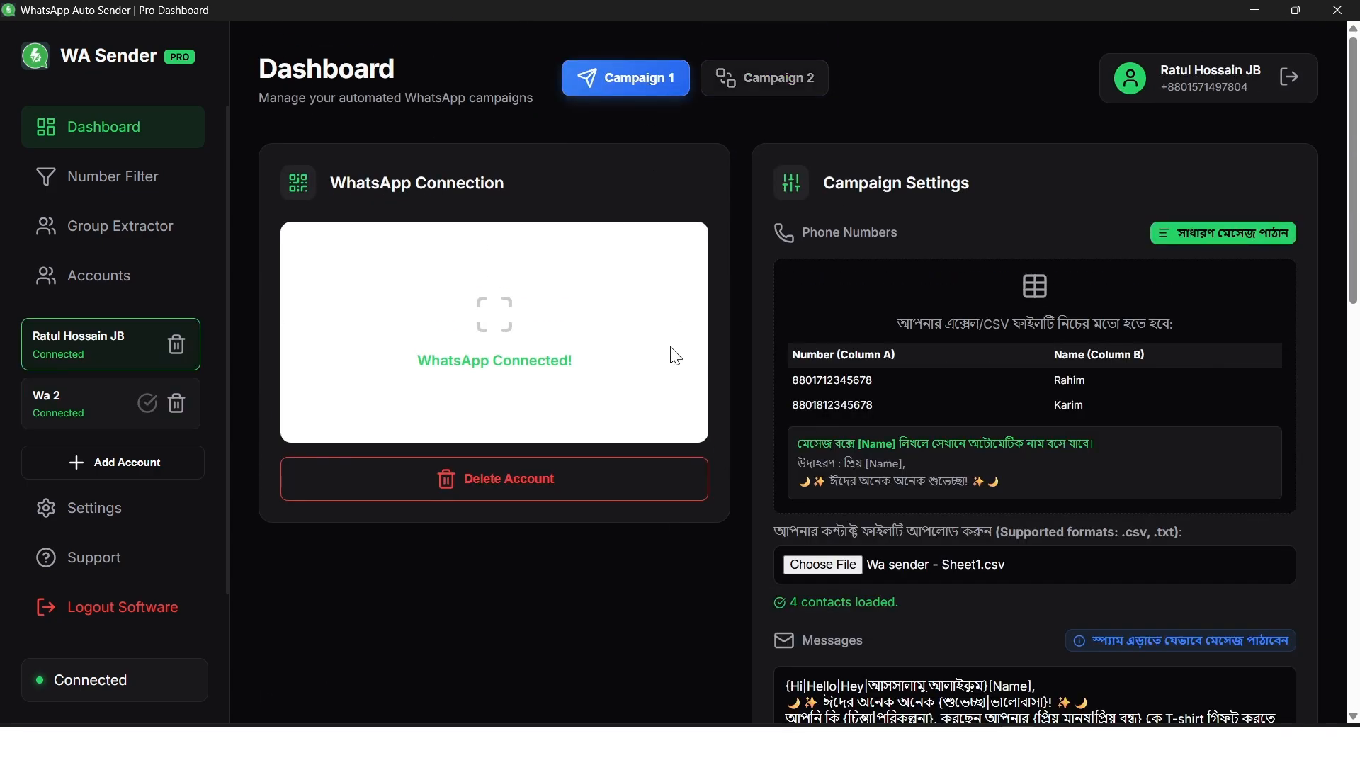
pyautogui.scroll(-9, 662, 334)
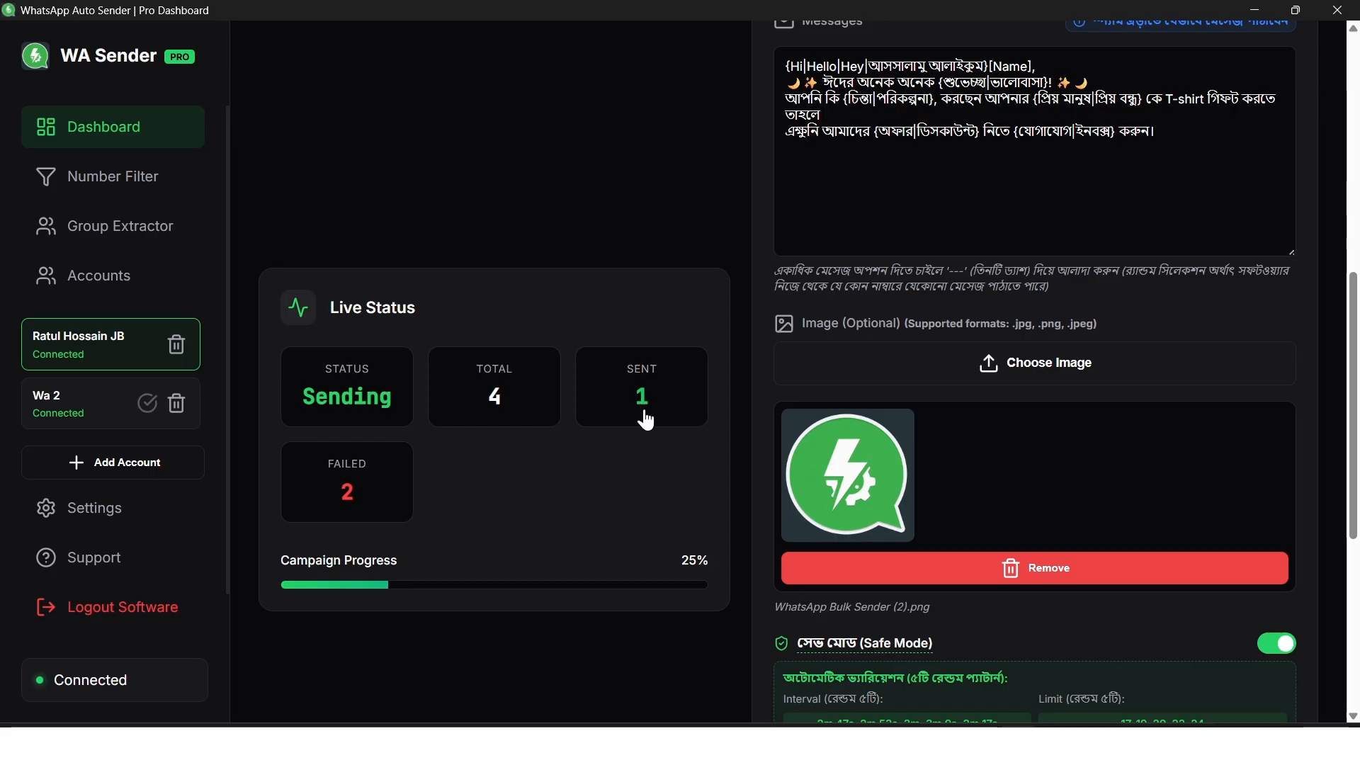
pyautogui.click(397, 498)
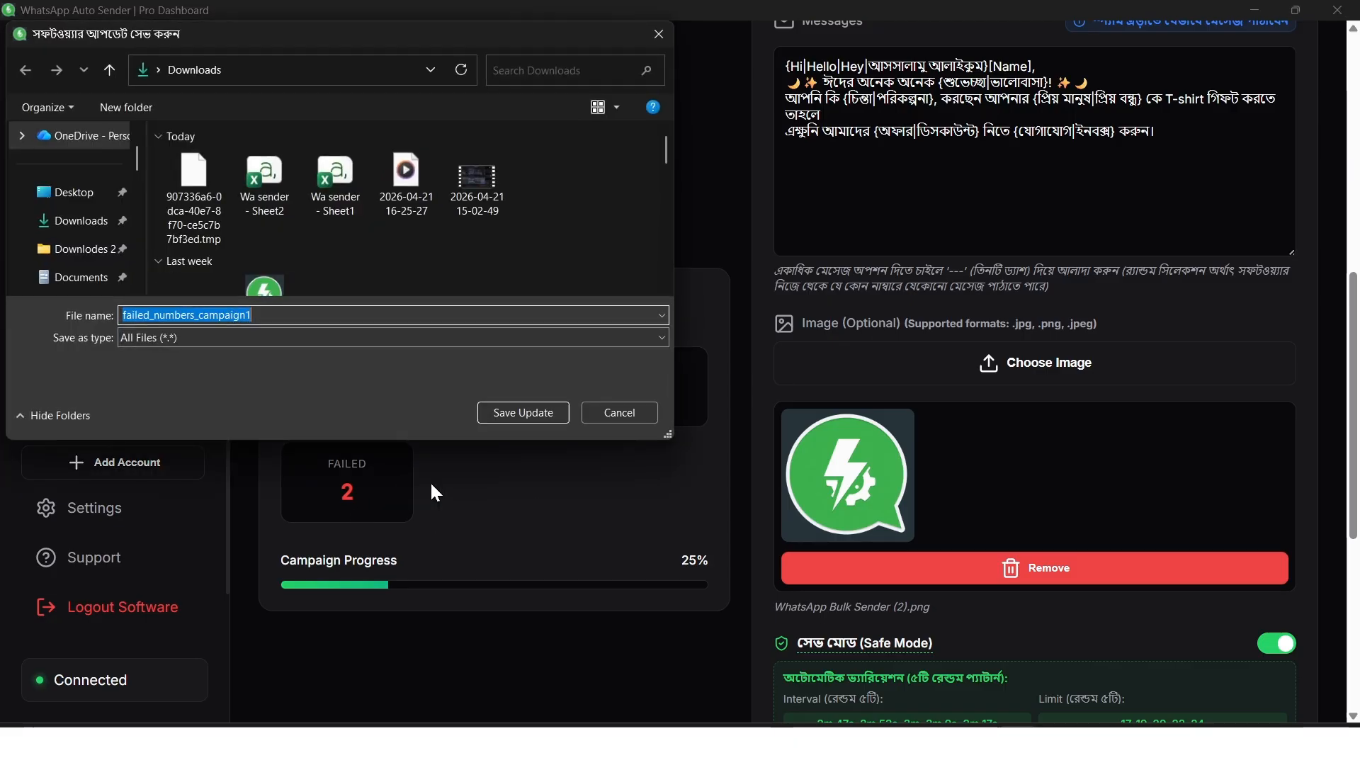
pyautogui.click(638, 415)
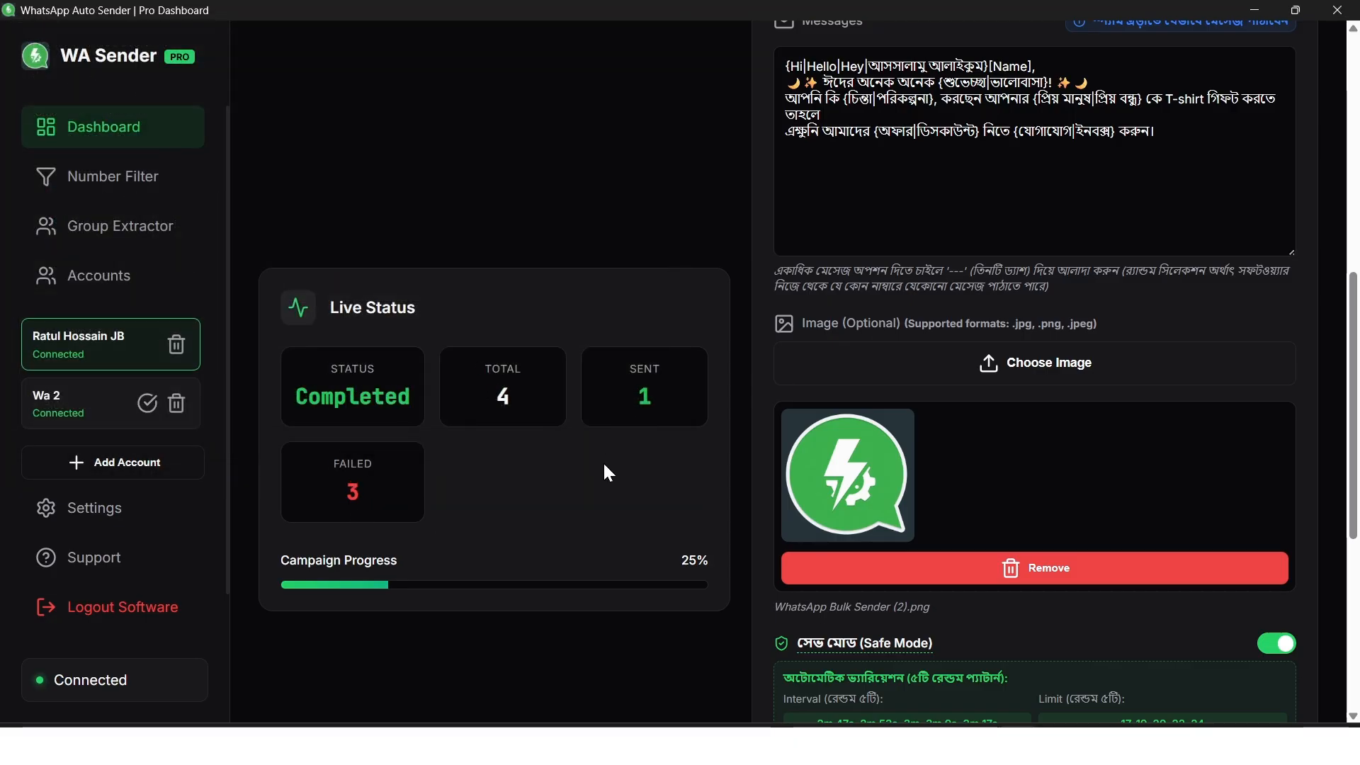
# Open the sent message in Campaign 1's Live Sent History, inspect its personalised greeting and text, and close the preview
pyautogui.scroll(5, 632, 484)
pyautogui.scroll(-4, 633, 487)
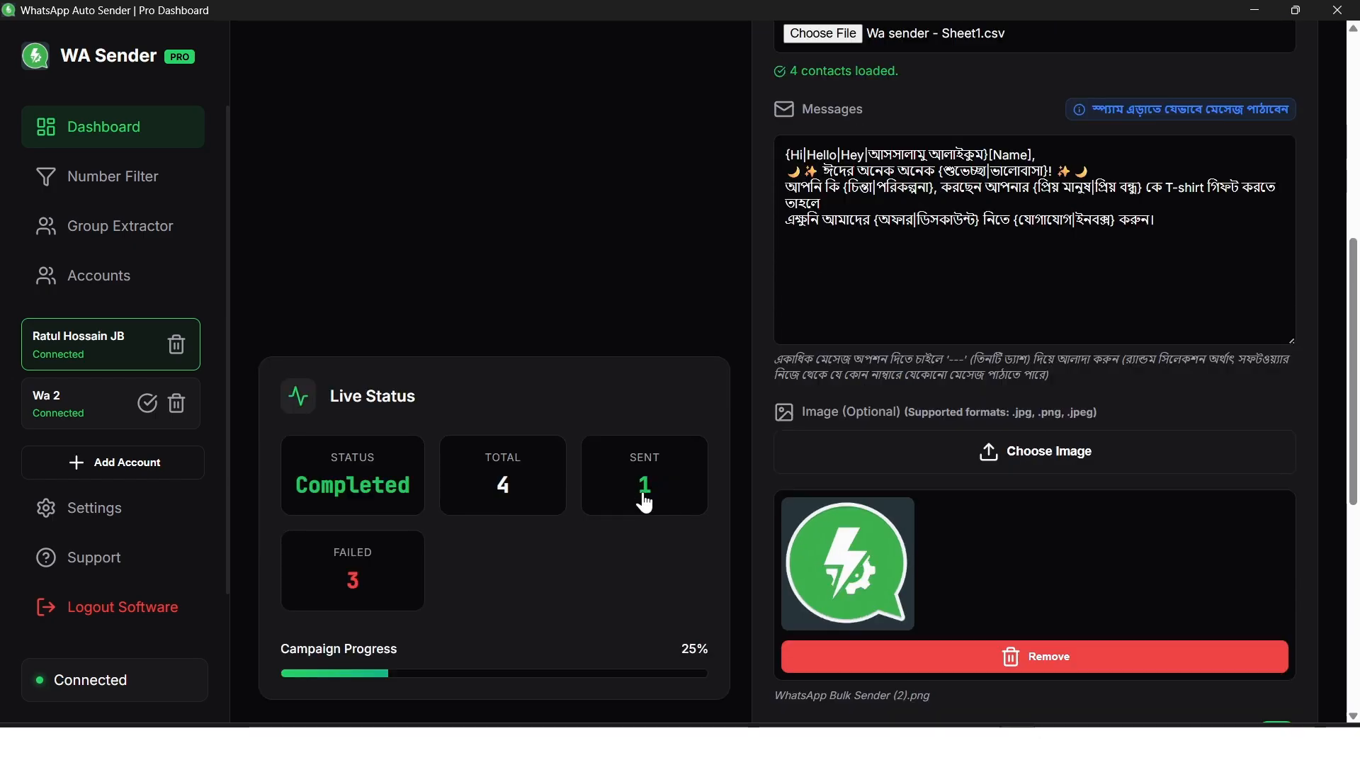
pyautogui.scroll(-1, 612, 484)
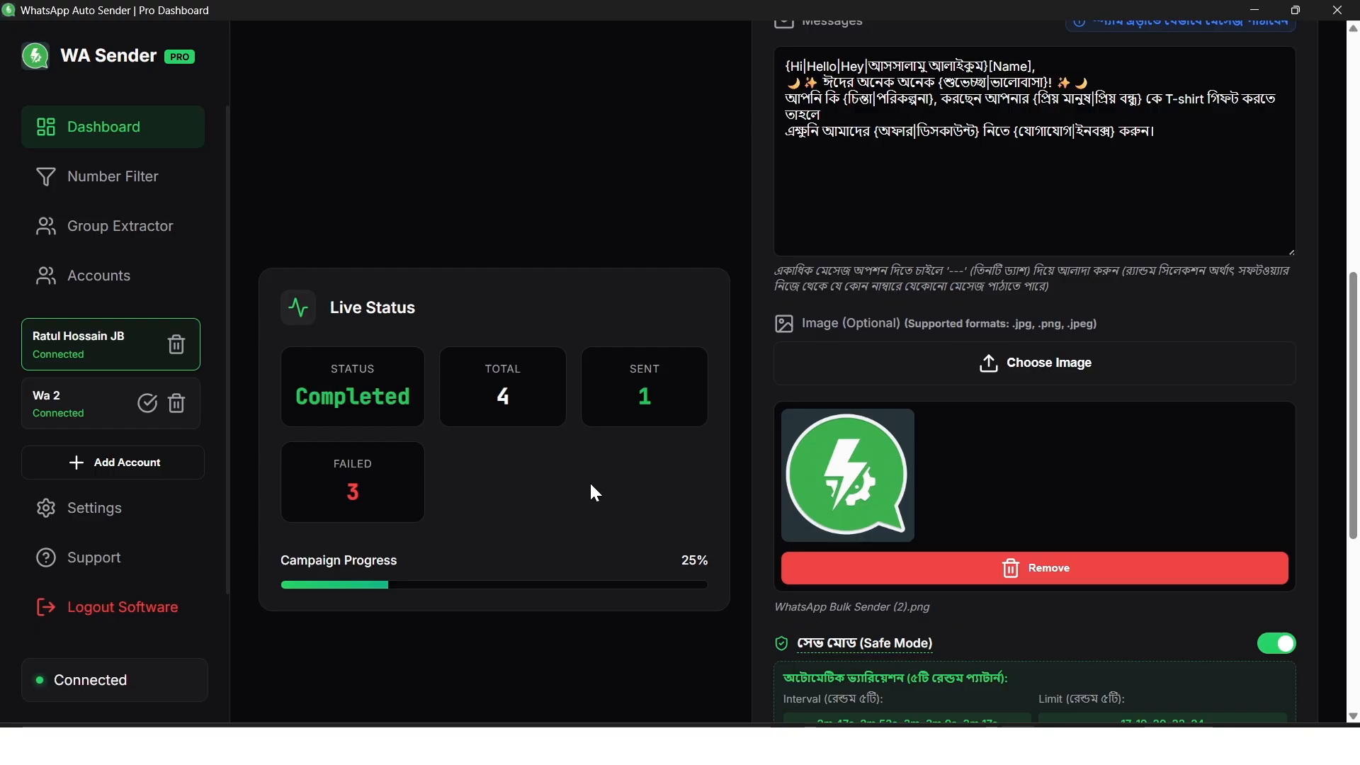
pyautogui.scroll(-4, 639, 502)
pyautogui.scroll(2, 639, 501)
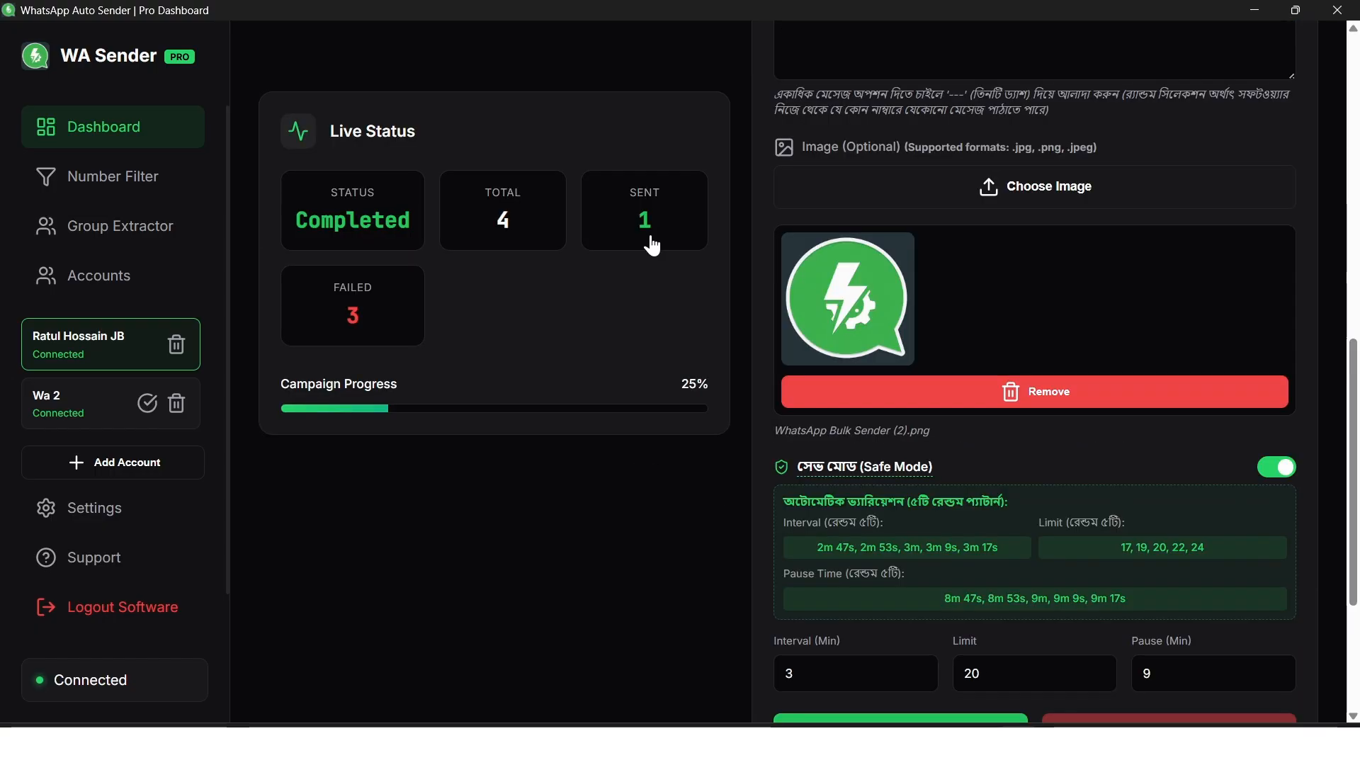
pyautogui.scroll(-3, 627, 379)
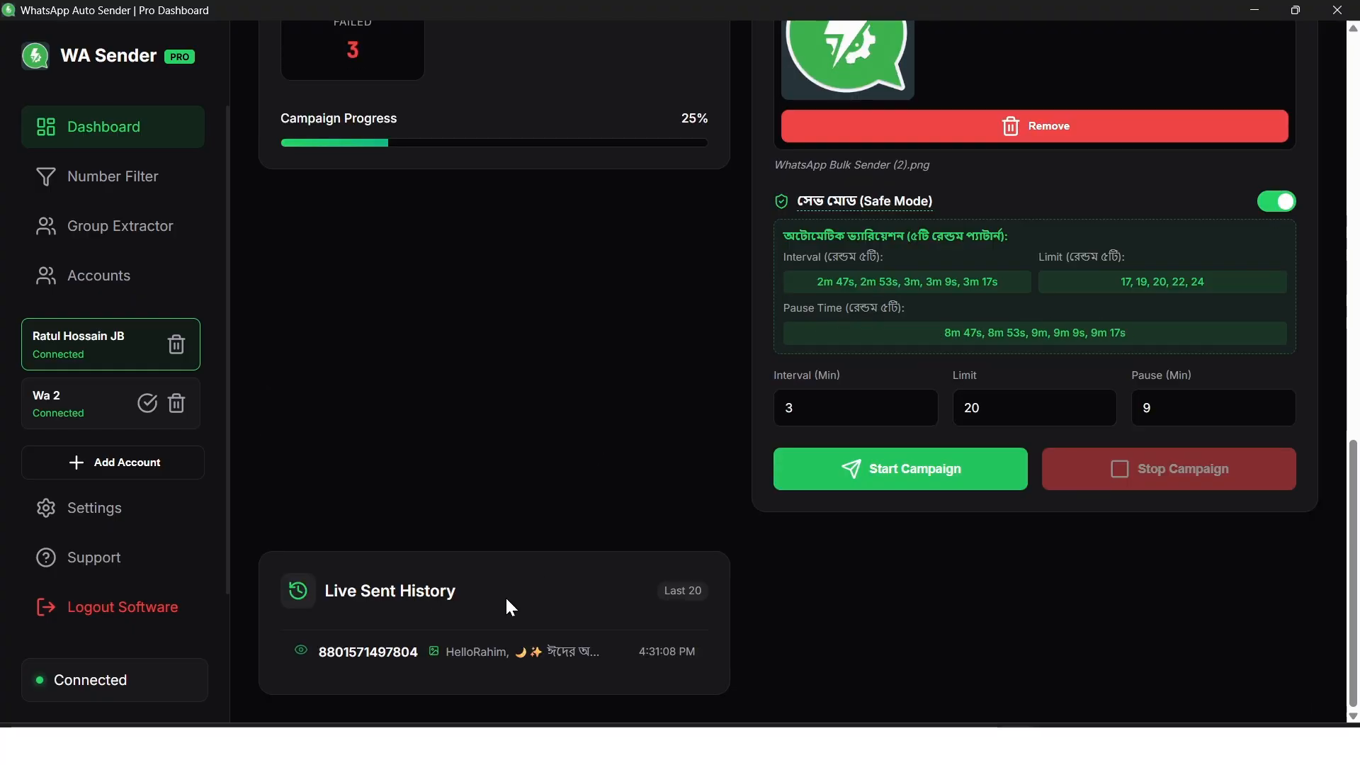
pyautogui.click(562, 653)
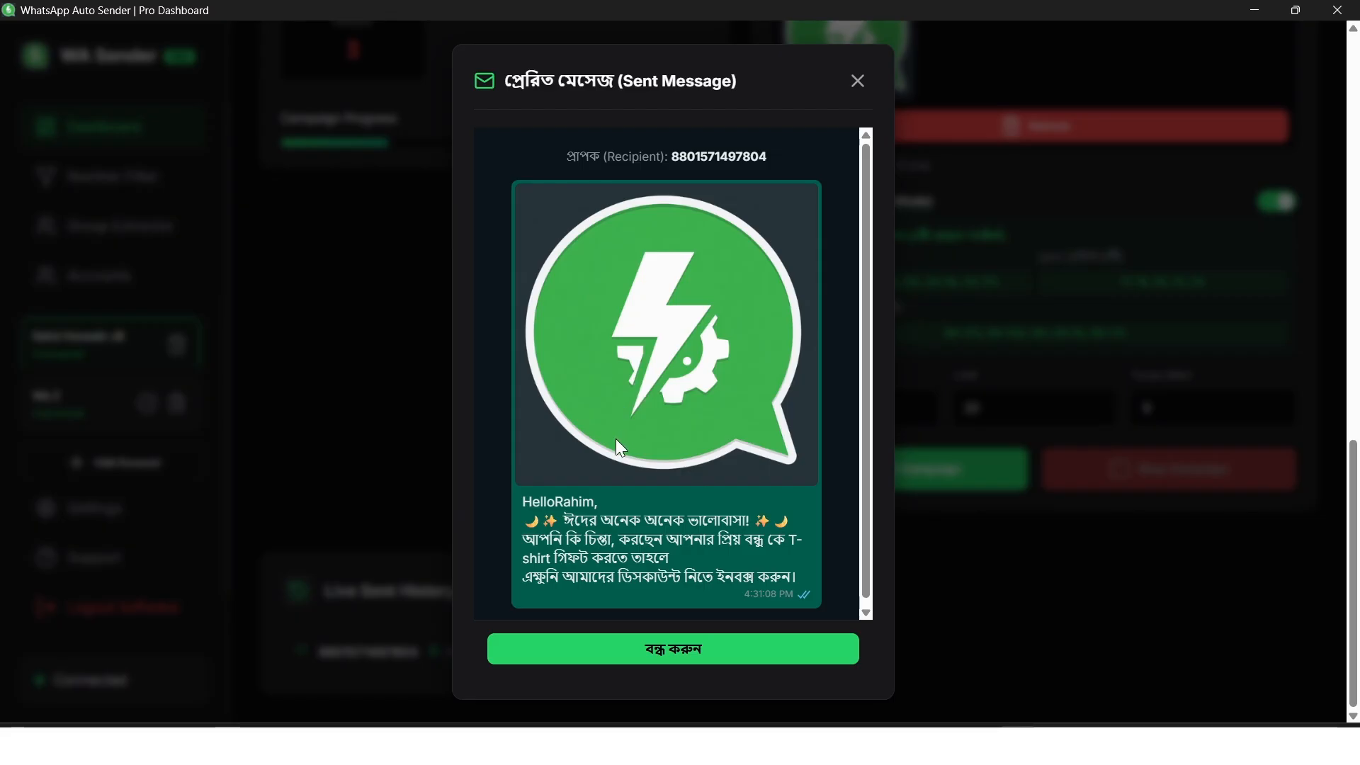
pyautogui.moveTo(801, 577); pyautogui.dragTo(593, 498)
pyautogui.click(544, 499)
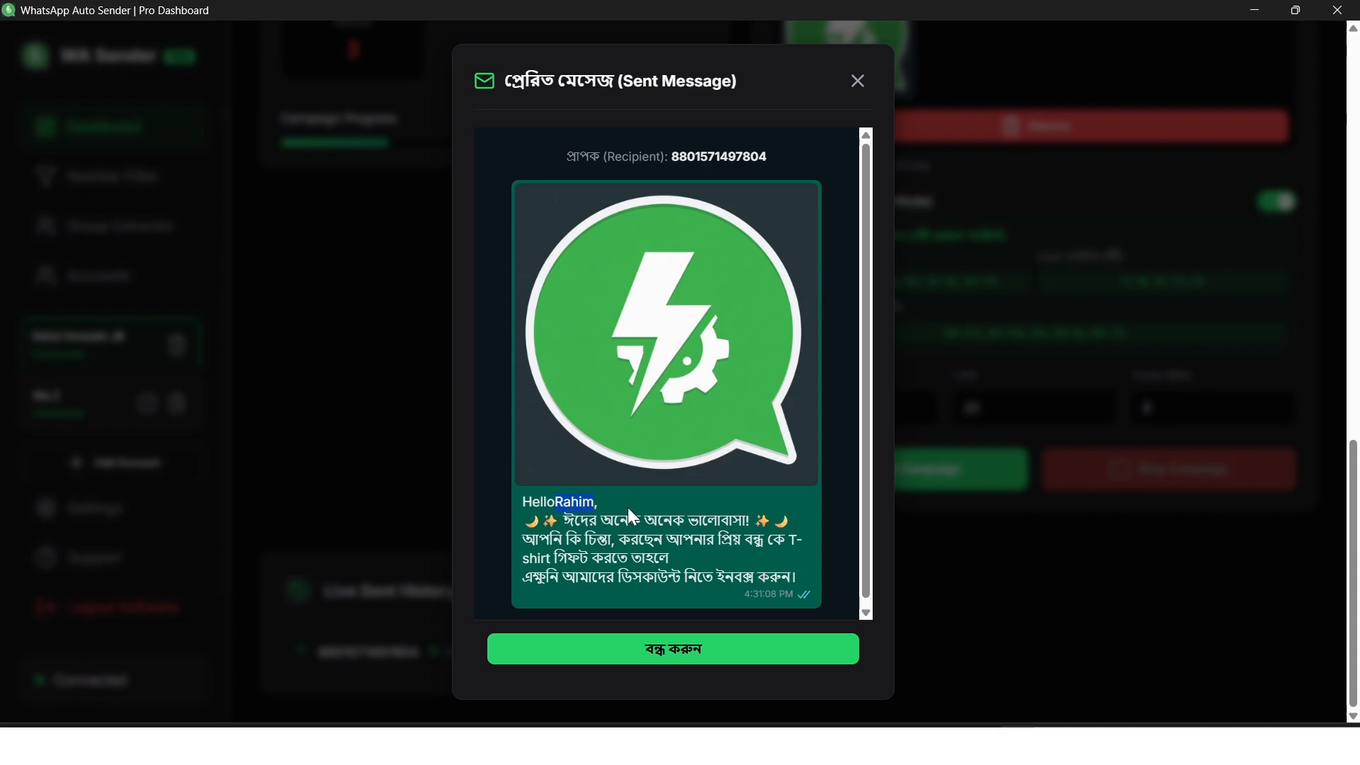
pyautogui.click(858, 81)
pyautogui.scroll(10, 758, 270)
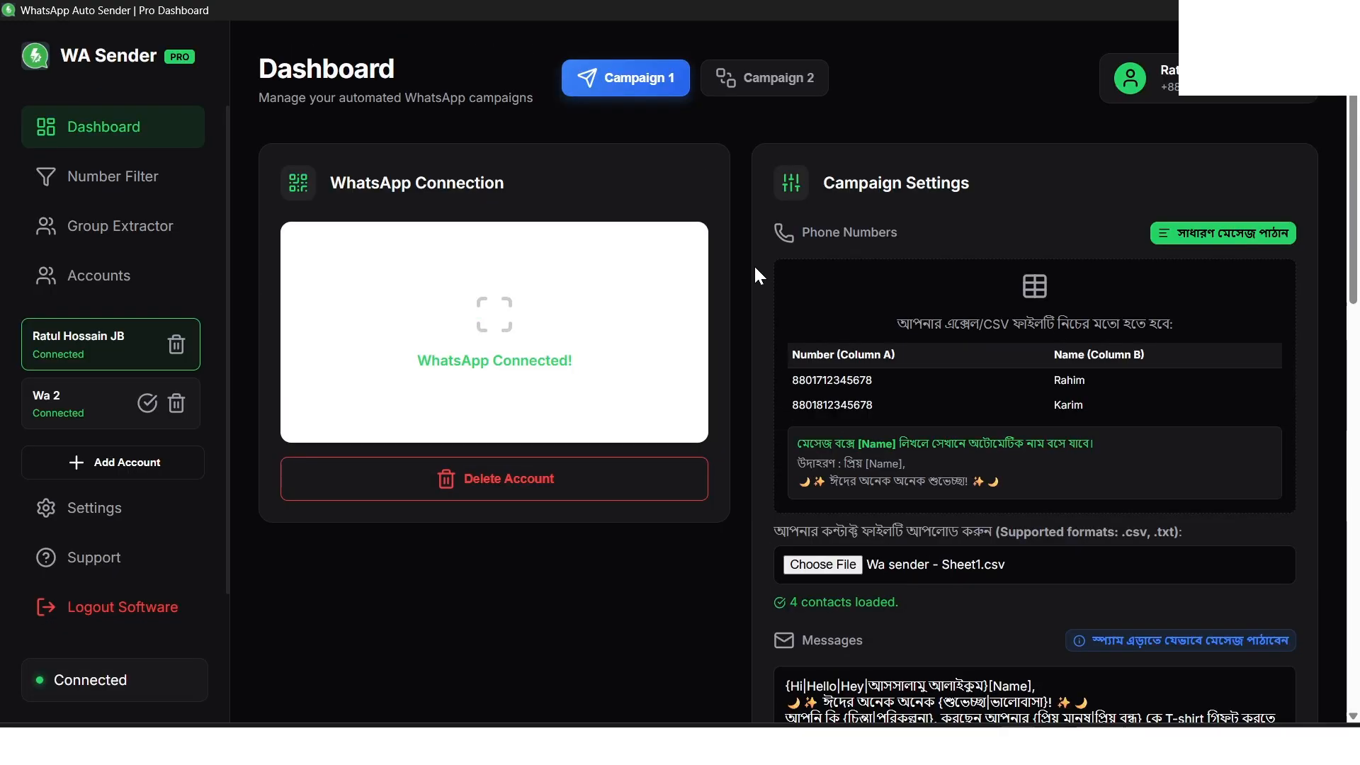
# Open the sent message in Campaign 2's Live Sent History, inspect its greeting and body text, and close the preview
pyautogui.click(772, 79)
pyautogui.scroll(-10, 597, 382)
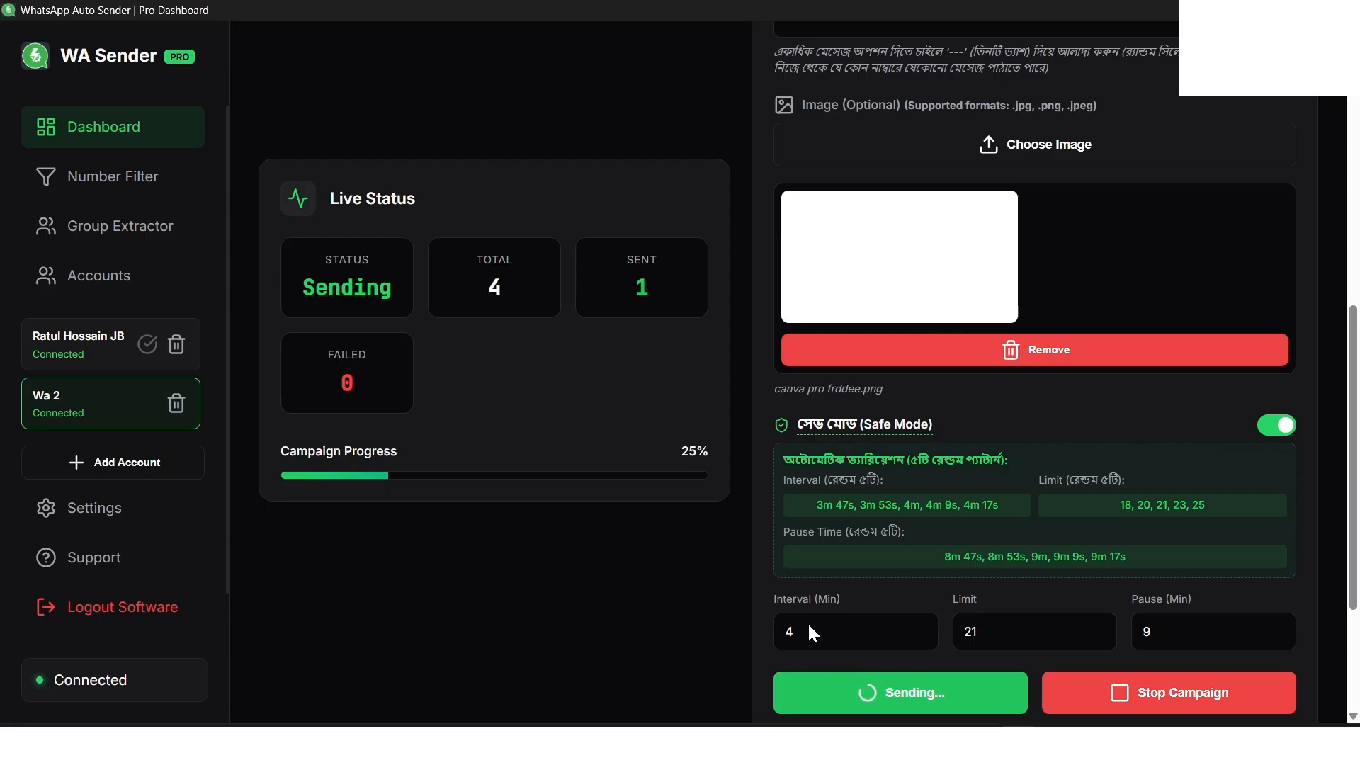
pyautogui.scroll(-3, 695, 494)
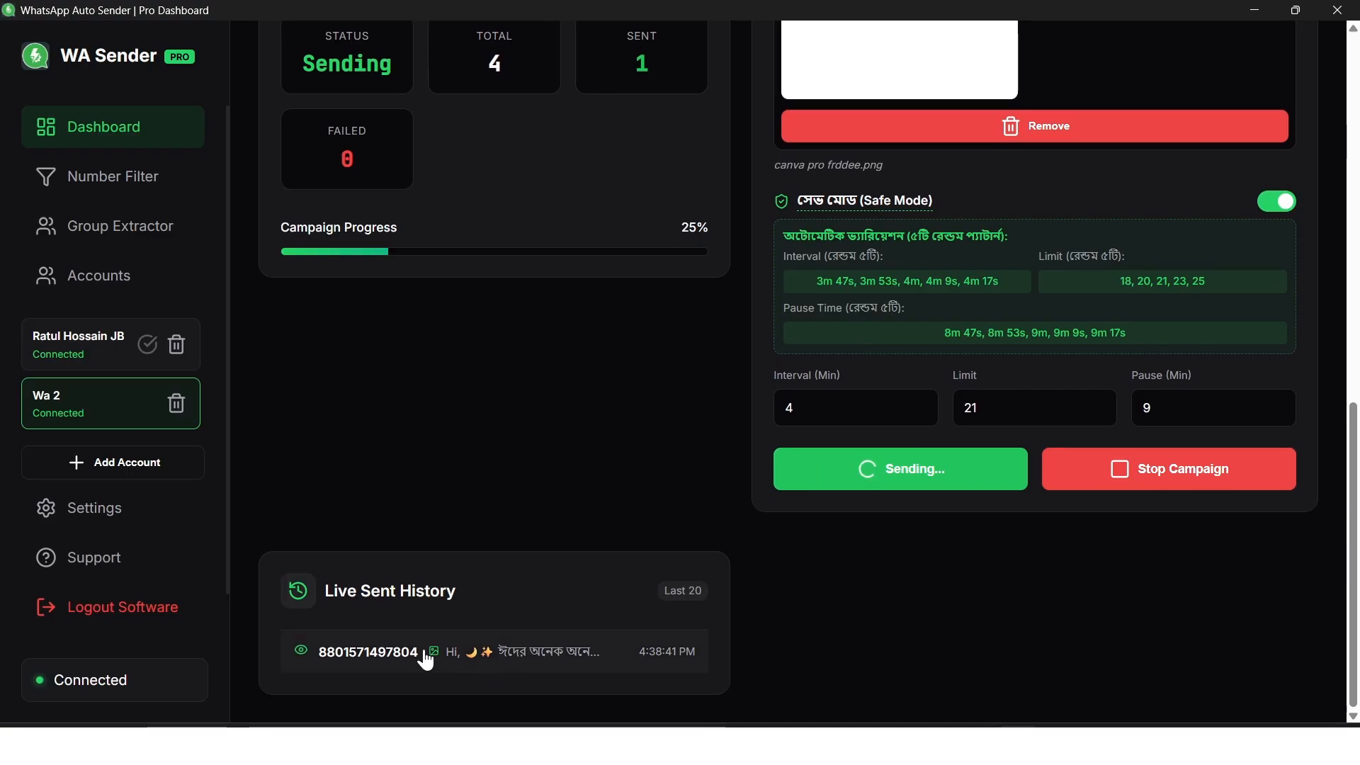
pyautogui.click(537, 662)
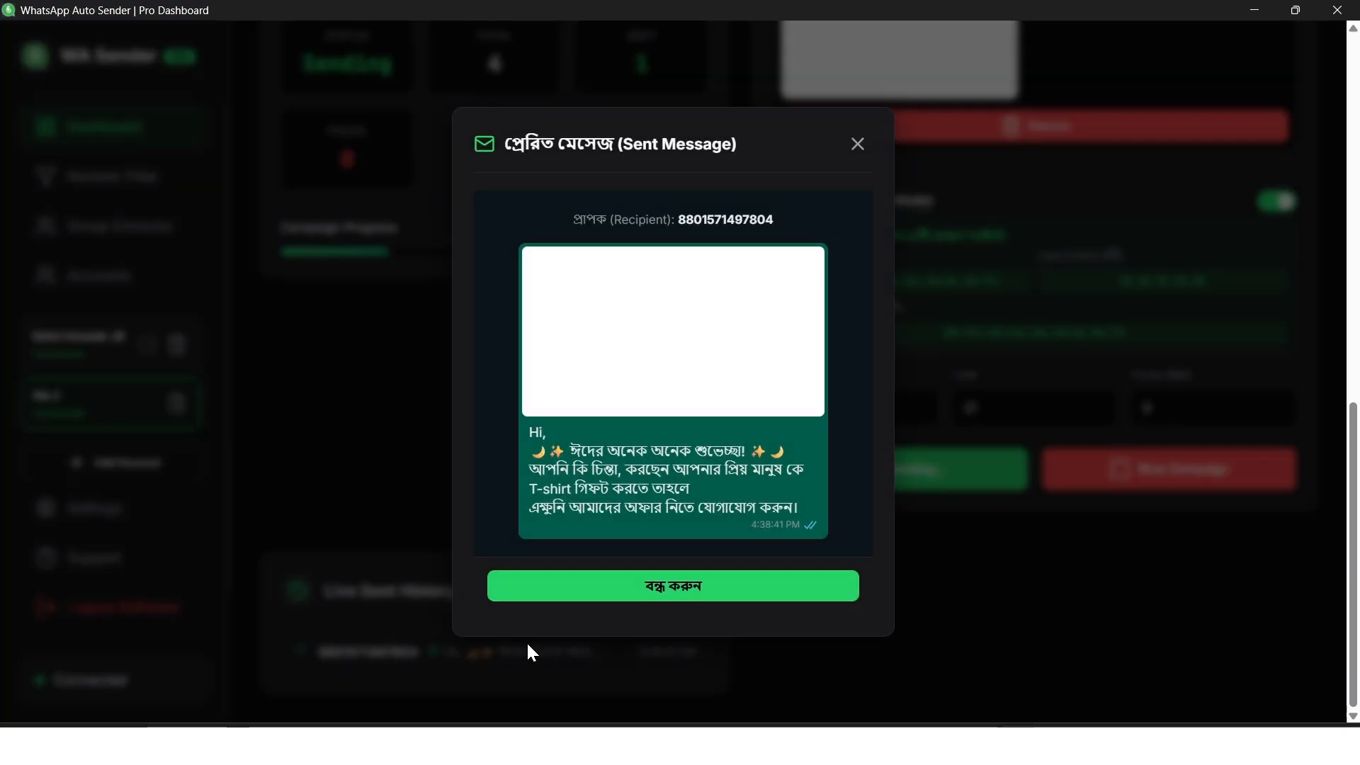
pyautogui.moveTo(554, 438); pyautogui.dragTo(797, 509)
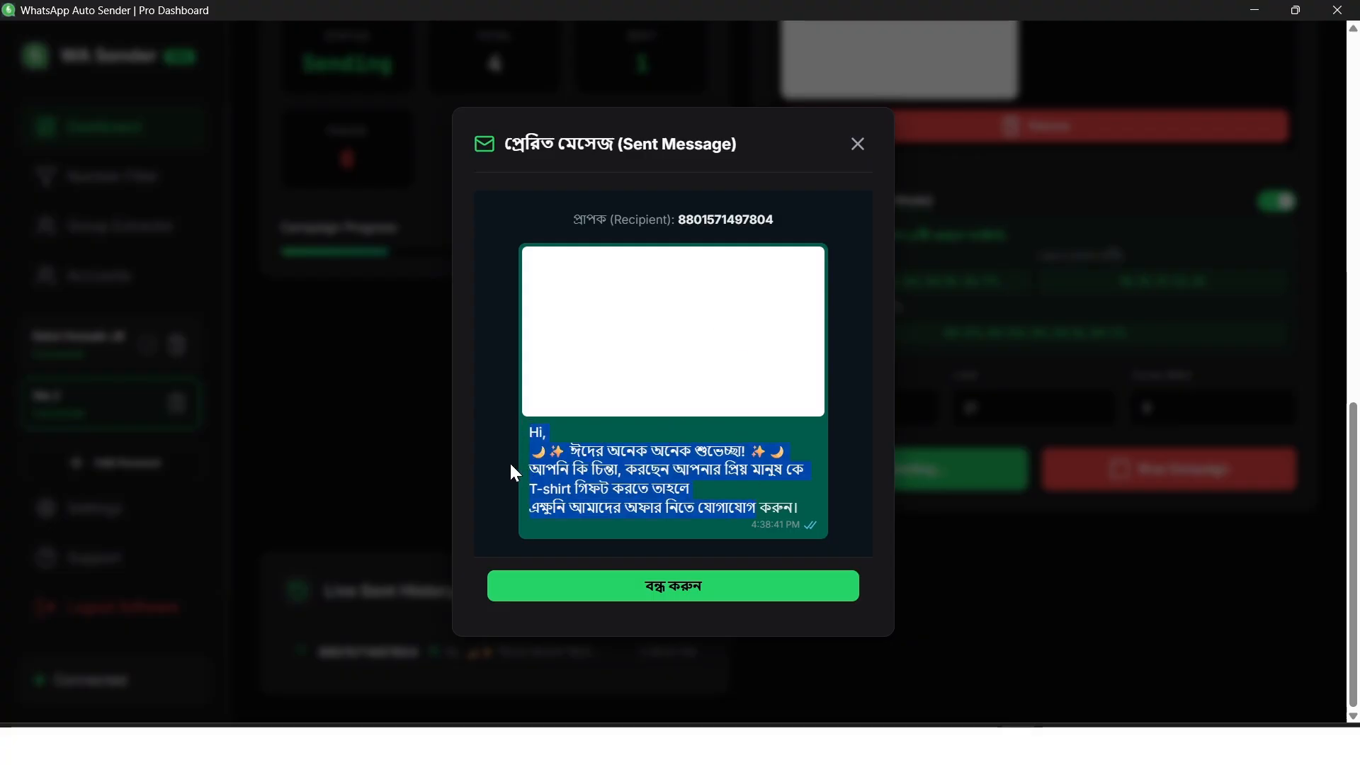
pyautogui.click(547, 431)
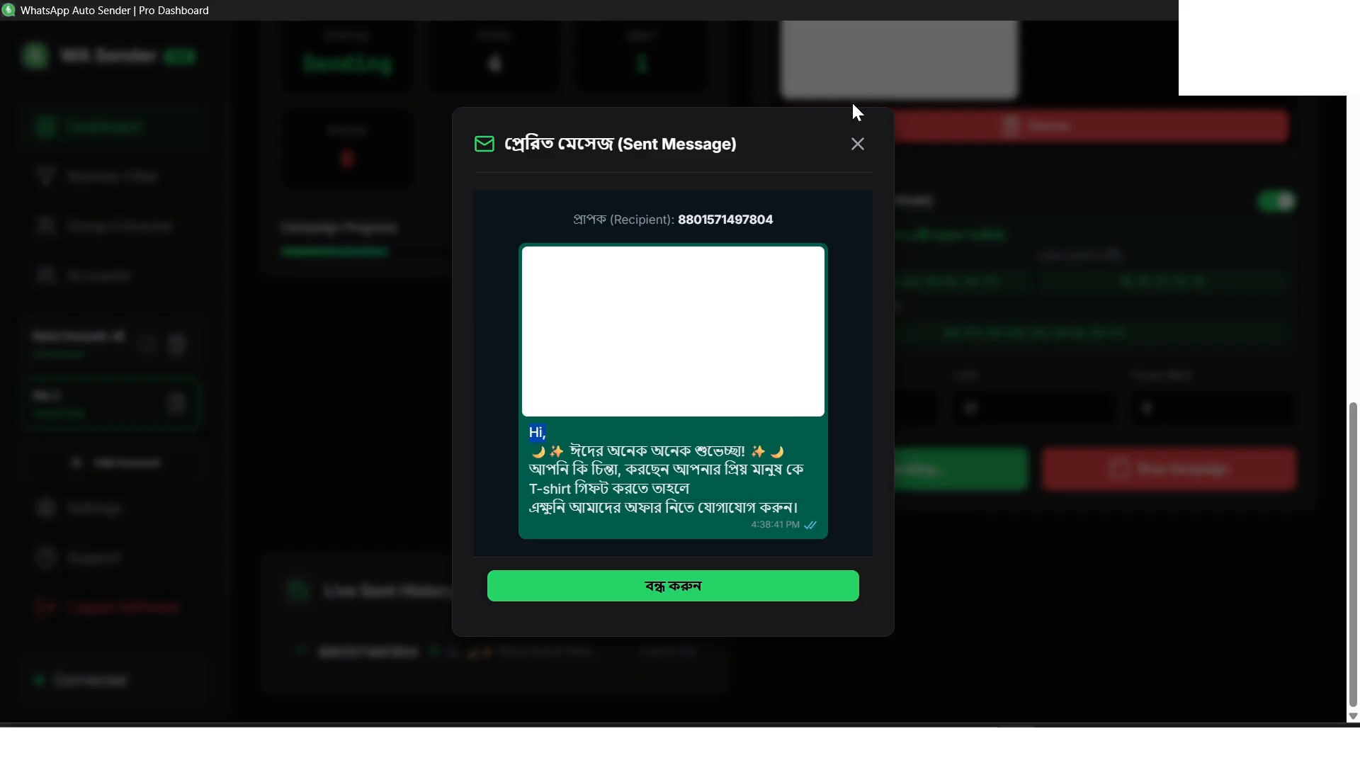
pyautogui.click(858, 143)
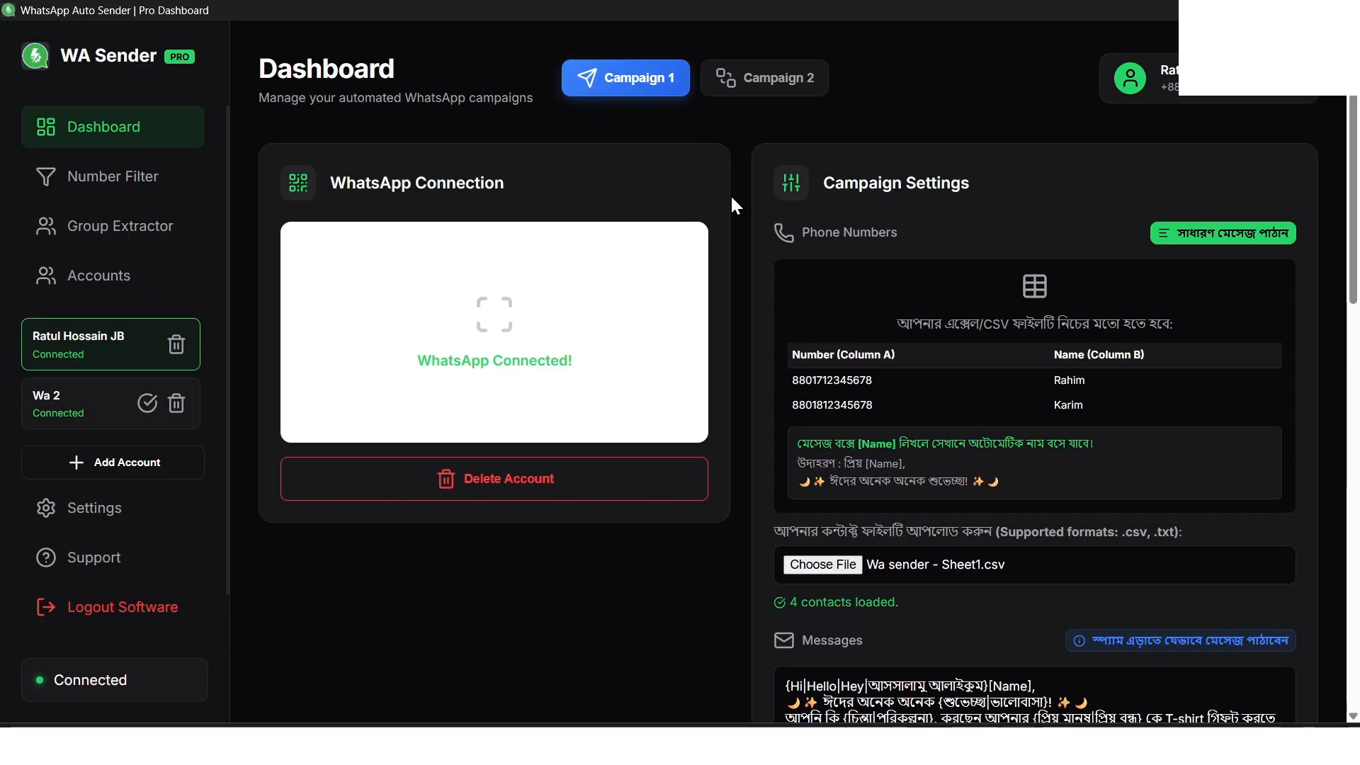
# Return to Campaign 1 and look through the Number Filter and Group Extractor pages
pyautogui.click(746, 82)
pyautogui.click(655, 82)
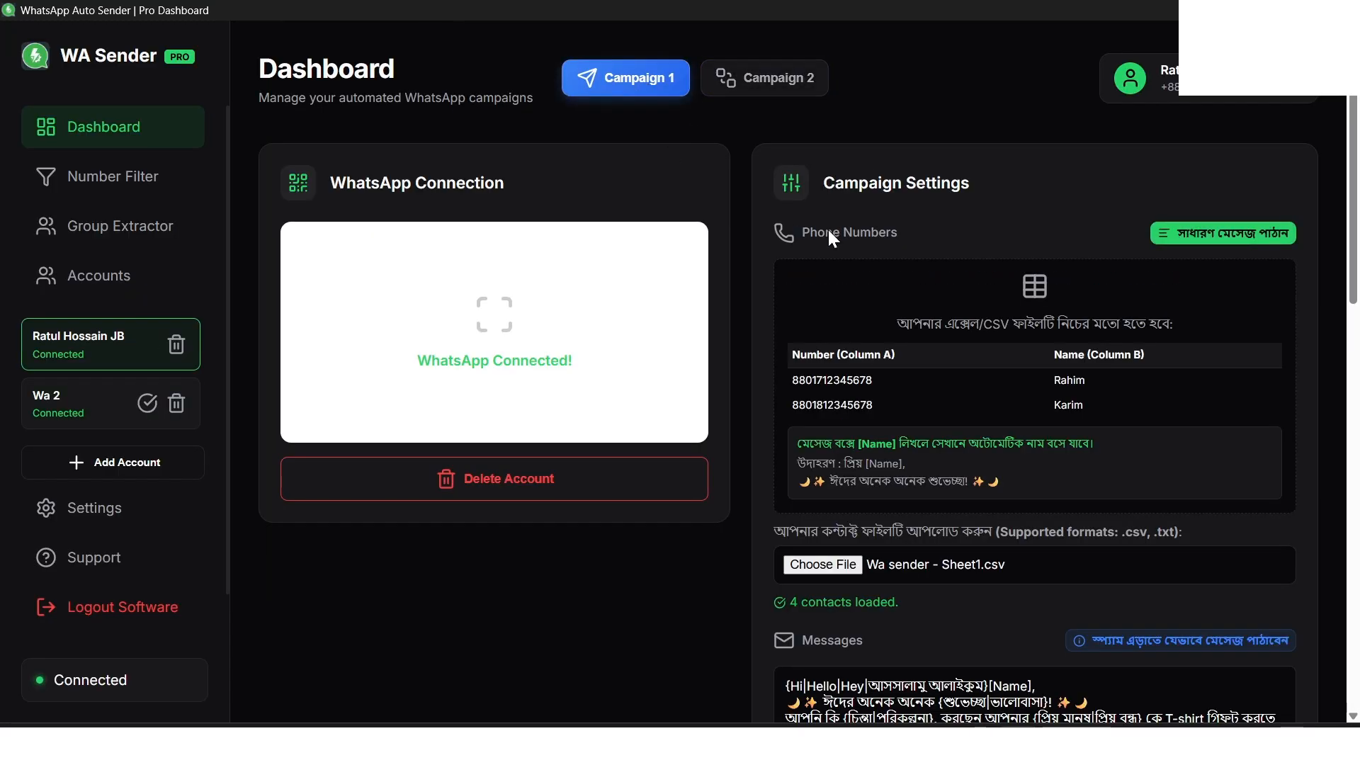
pyautogui.click(139, 186)
pyautogui.click(144, 234)
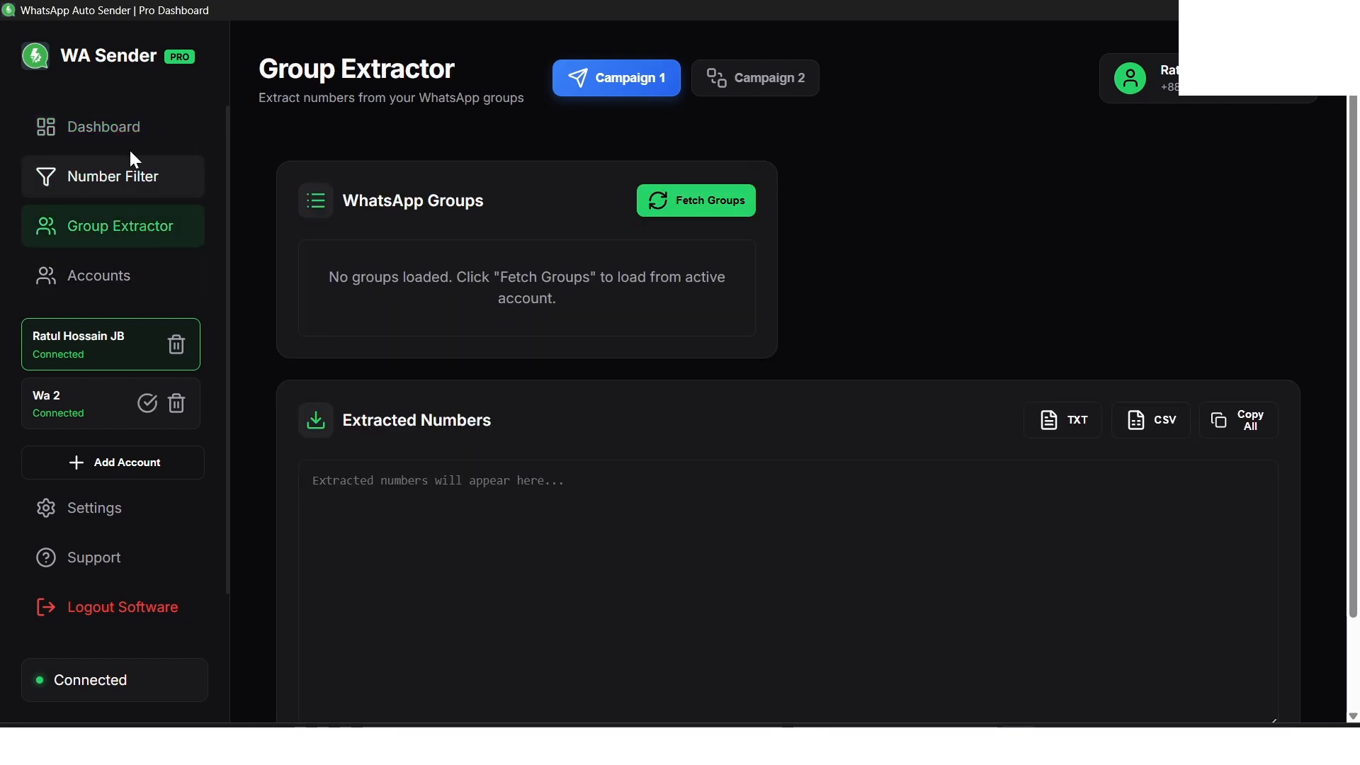